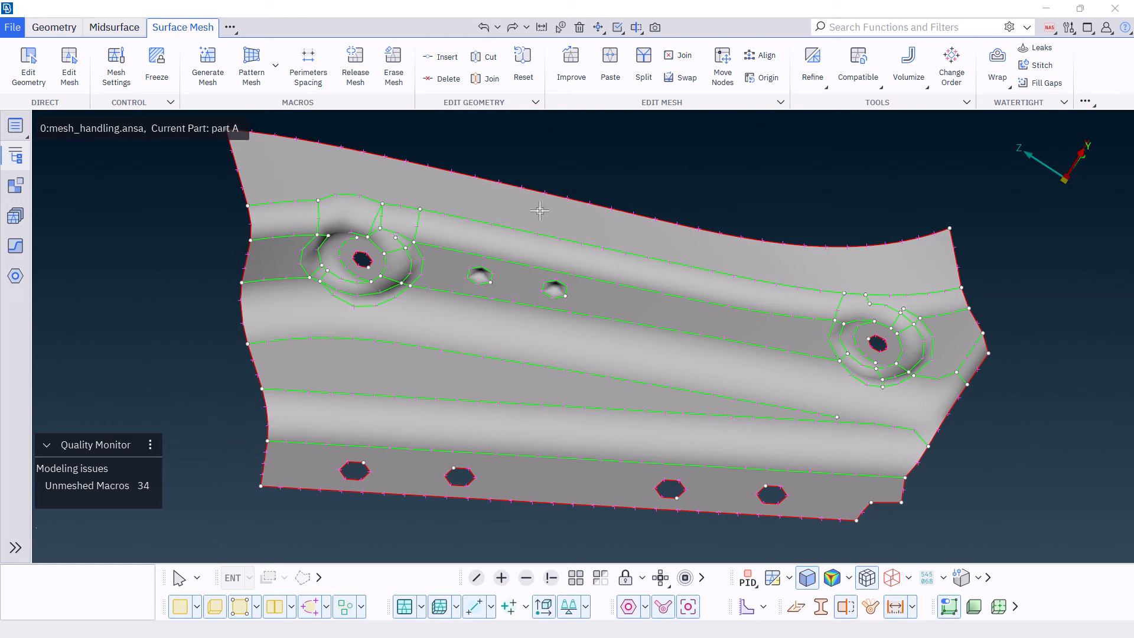
# Step: Run the Holes_1washer batch mesh scenario, and copy Default_Session's mesh parameters and quality criteria to the global settings
pyautogui.click(20, 218)
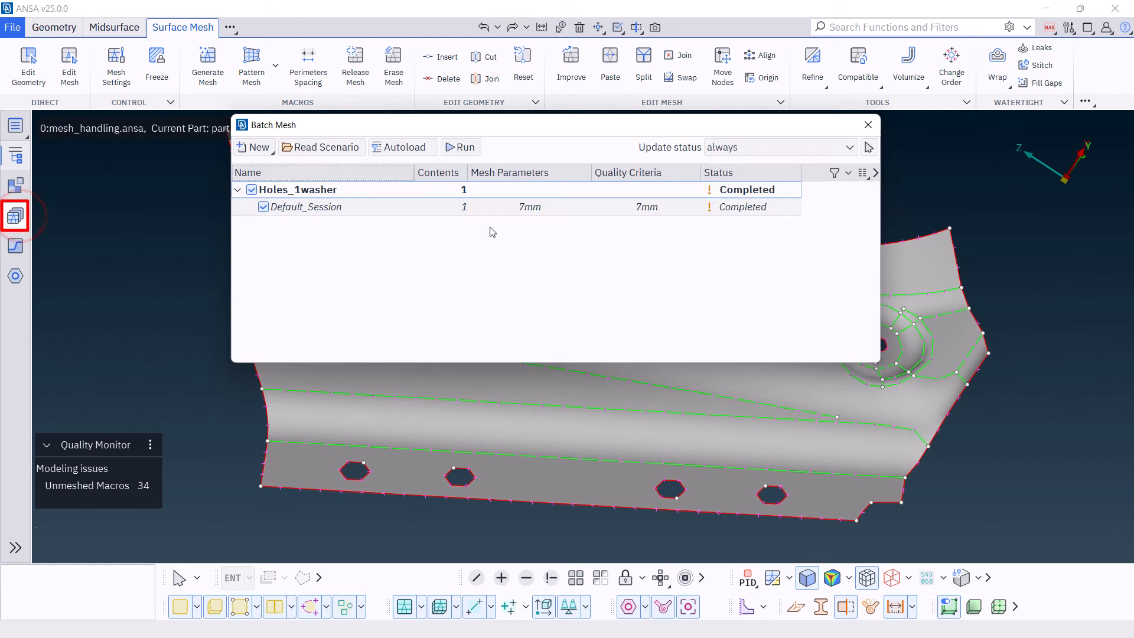
pyautogui.click(462, 153)
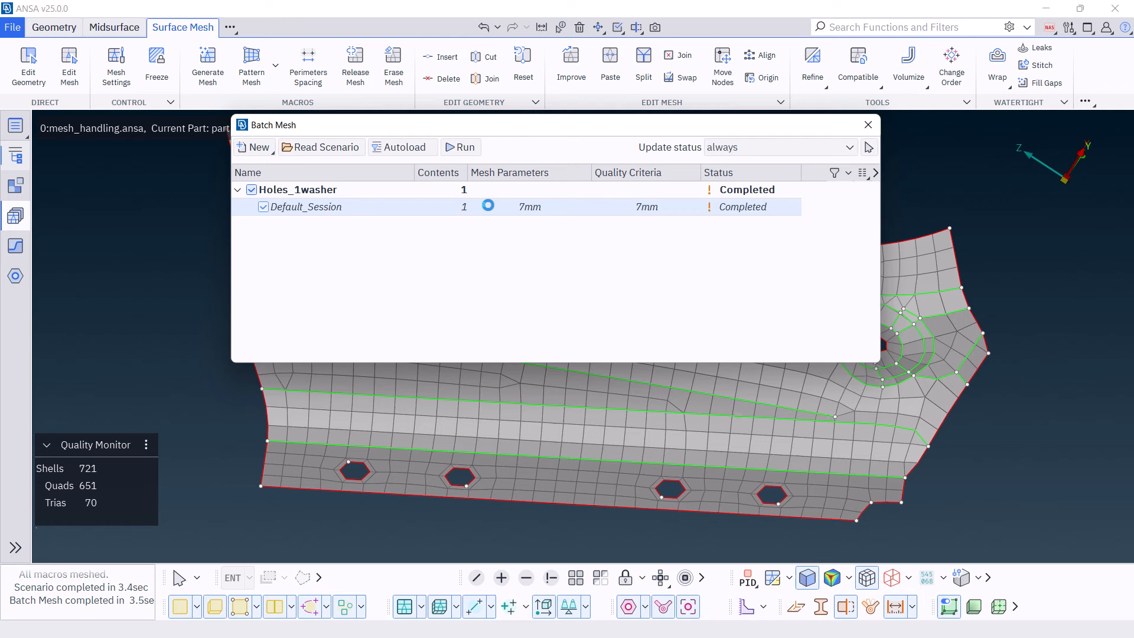
pyautogui.rightClick(488, 206)
pyautogui.moveTo(525, 236)
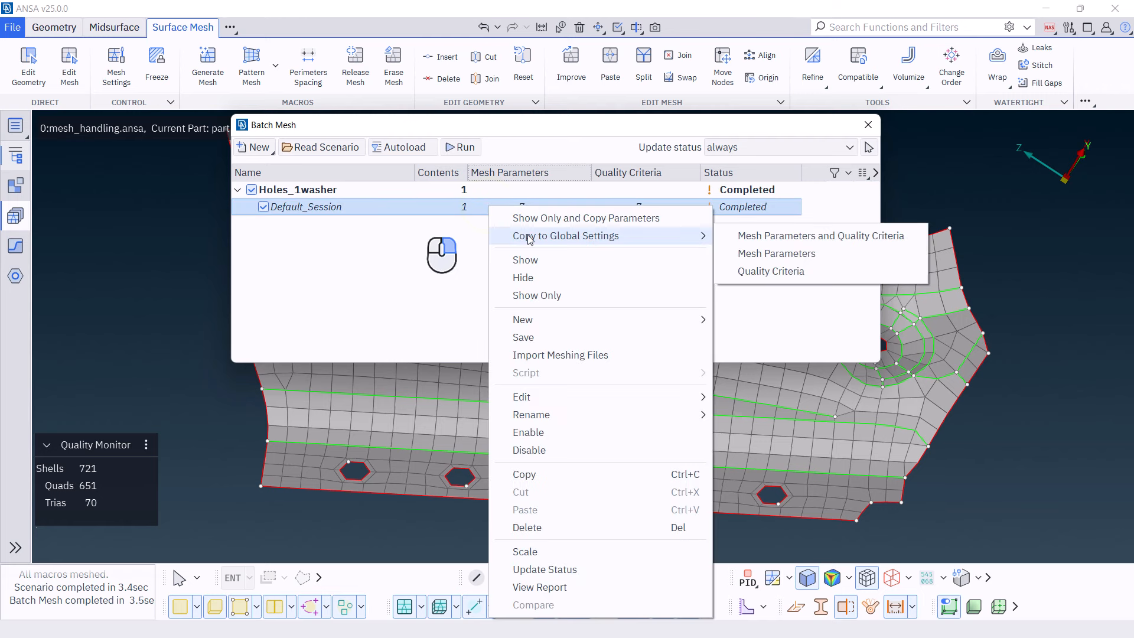
pyautogui.click(728, 236)
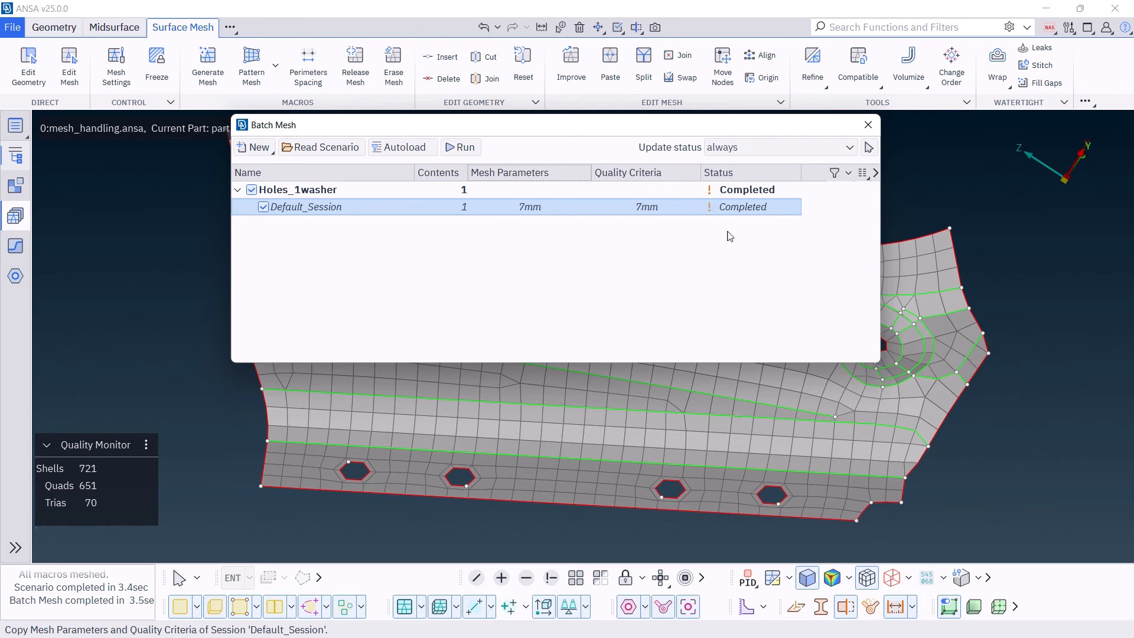
pyautogui.click(868, 125)
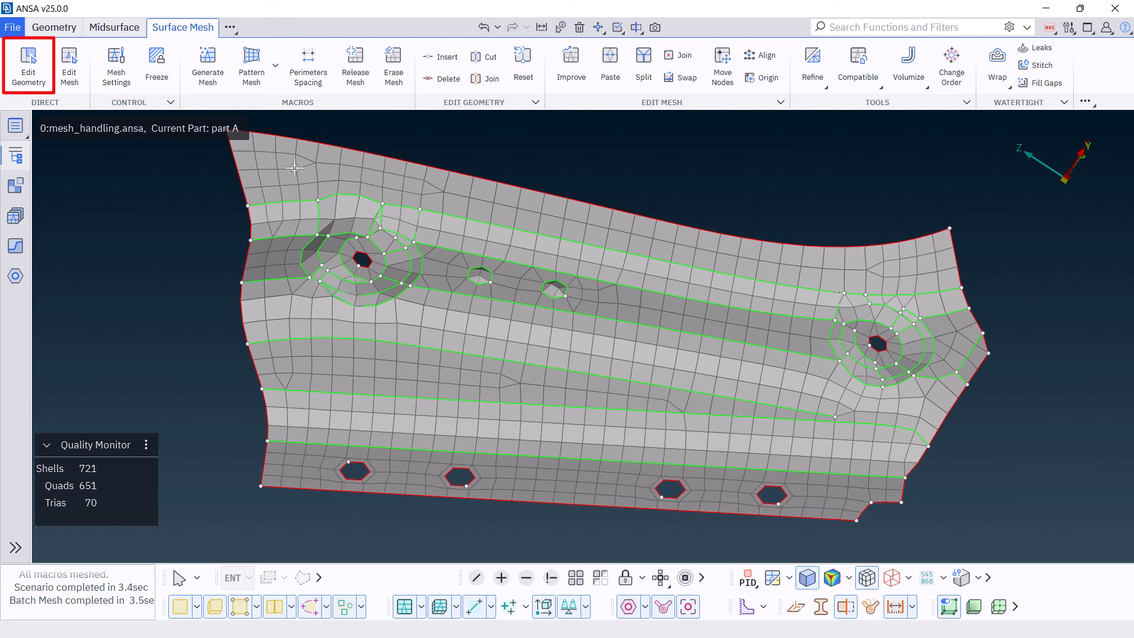
# Step: Start direct geometry editing with its help instructions displayed, and toggle the perimeter action between join and insert
pyautogui.click(33, 72)
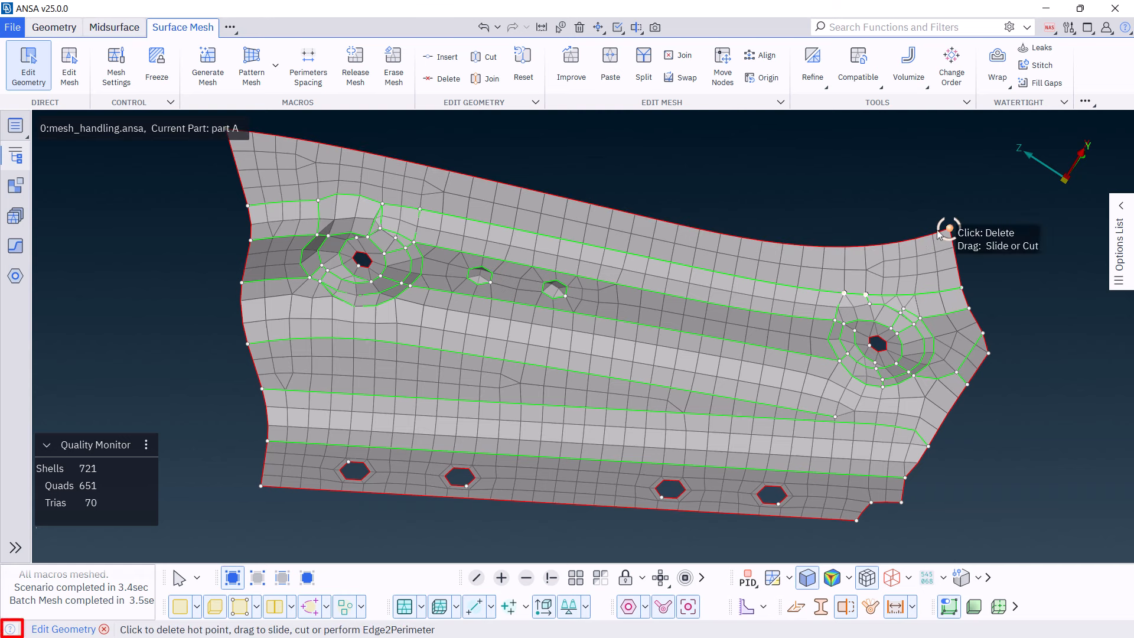
pyautogui.click(10, 629)
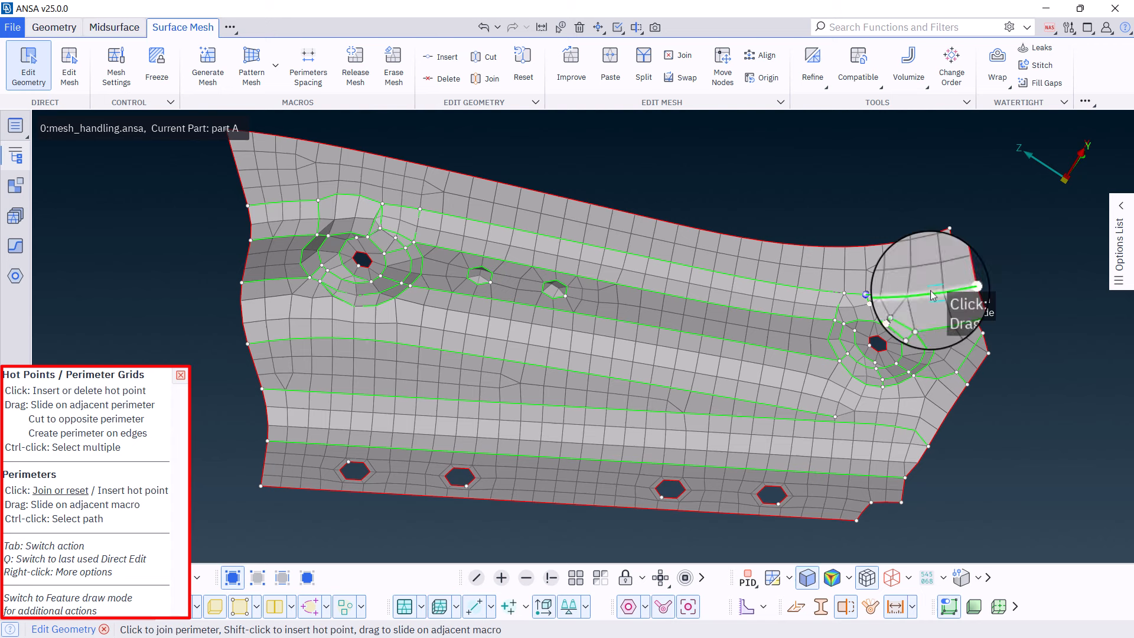
pyautogui.press('Tab')
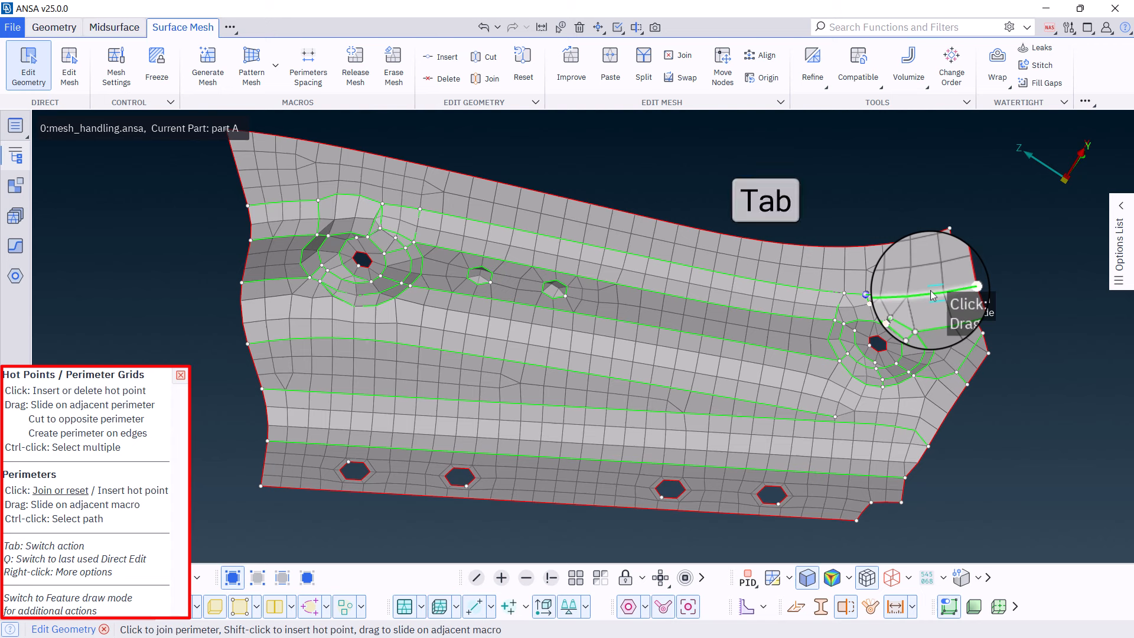
pyautogui.press('Tab')
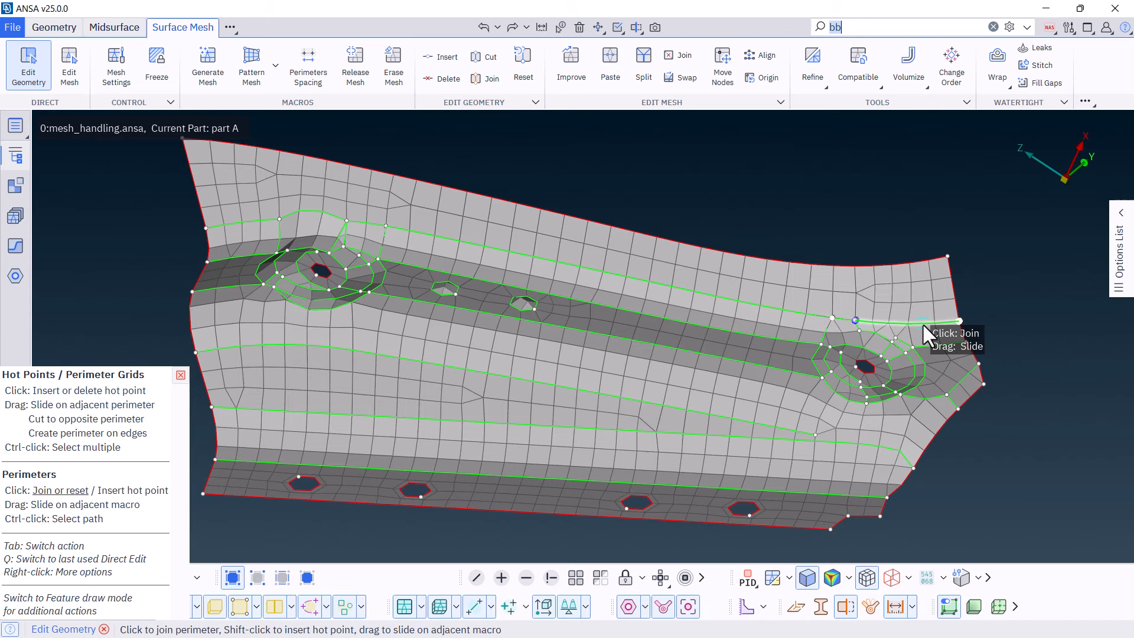
# Step: Examine the additional Edit Geometry actions offered for a perimeter, a macro and a corner hot point at the part's narrow end
pyautogui.scroll(5, 923, 324)
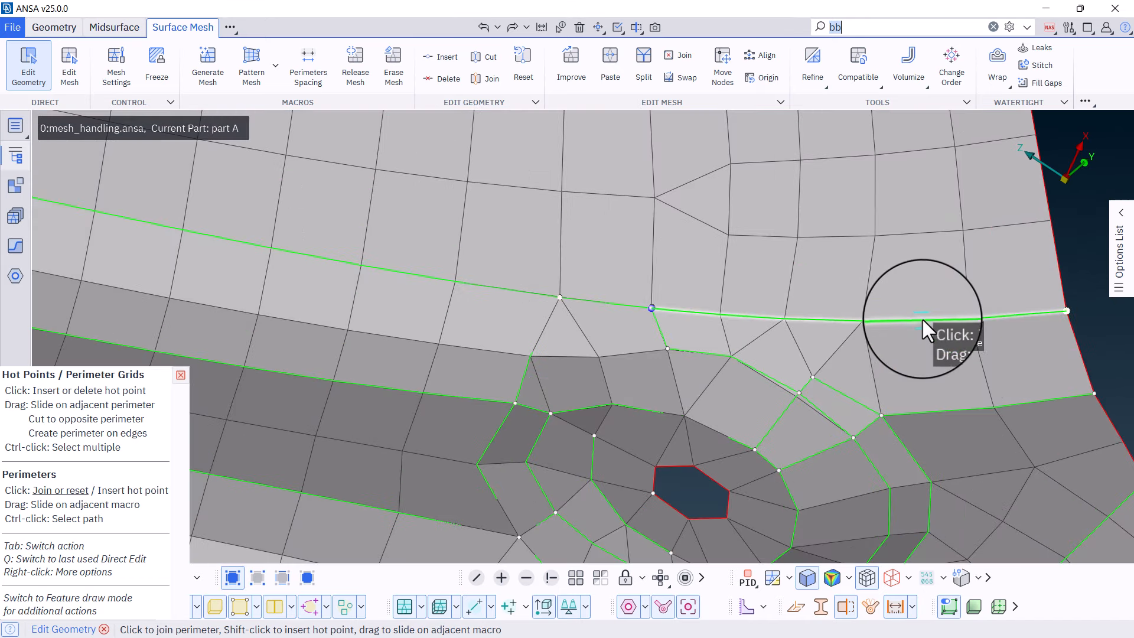
pyautogui.rightClick(923, 321)
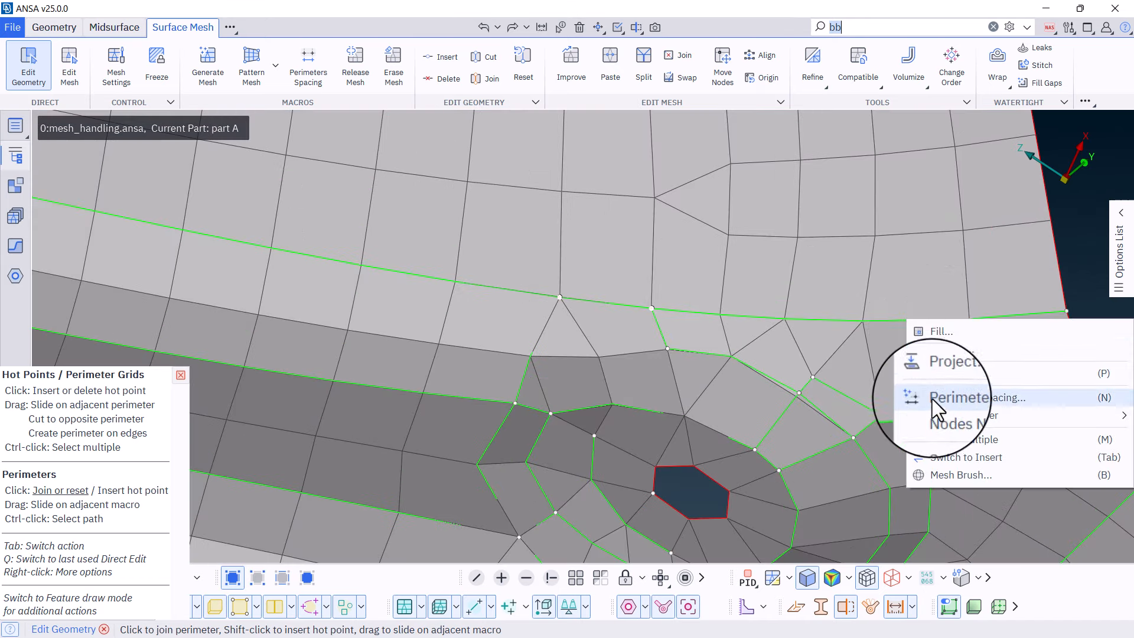
pyautogui.click(1051, 232)
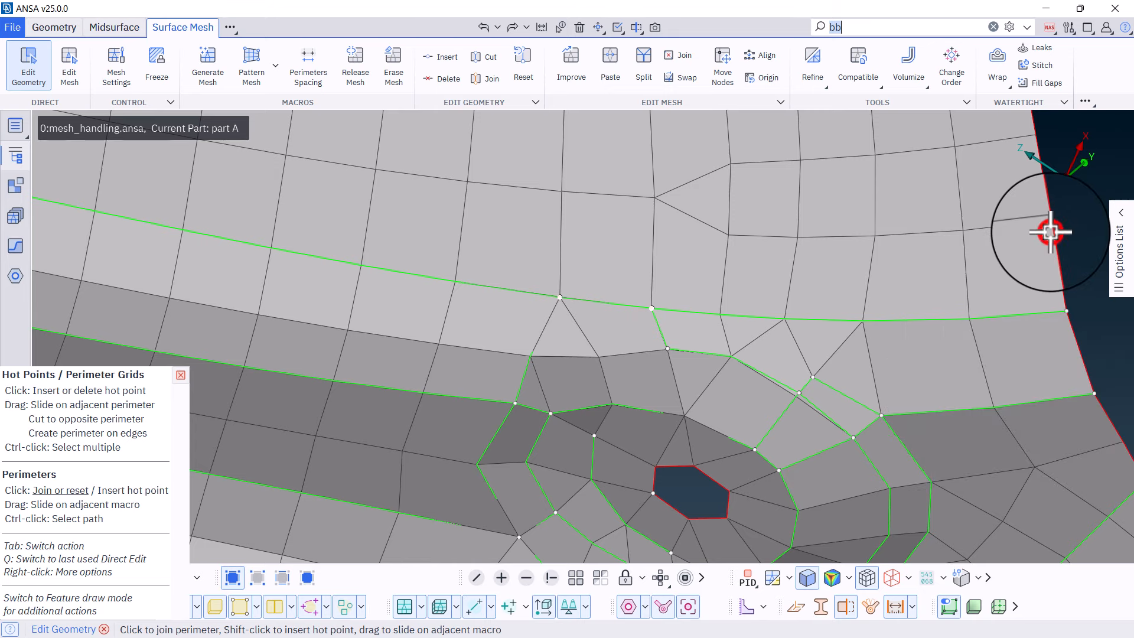
pyautogui.scroll(-5, 1009, 268)
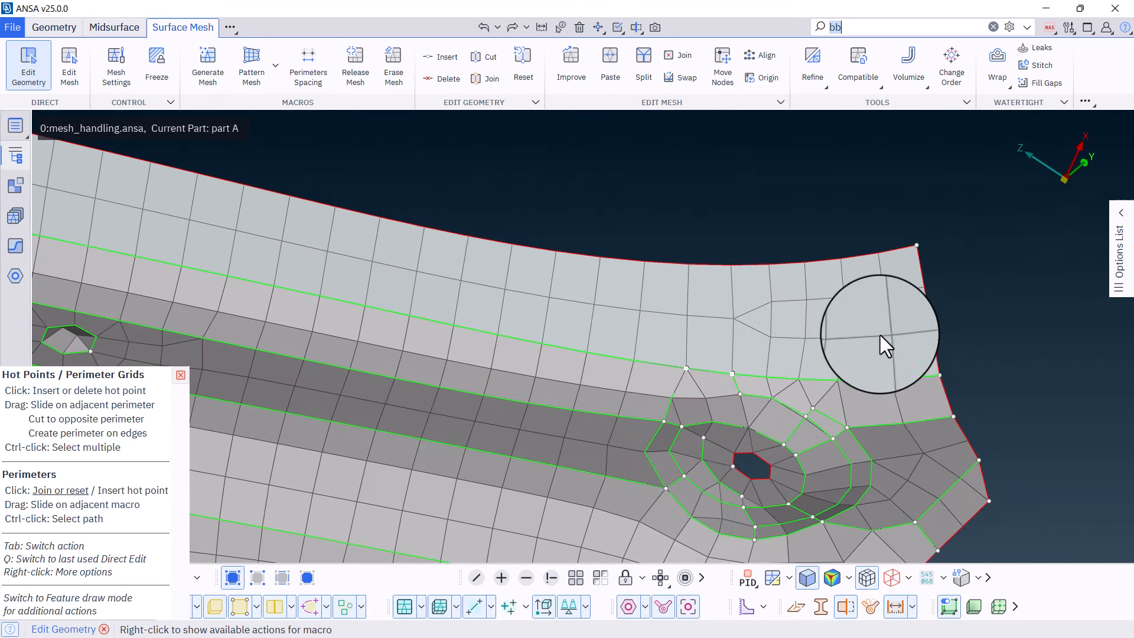
pyautogui.rightClick(875, 322)
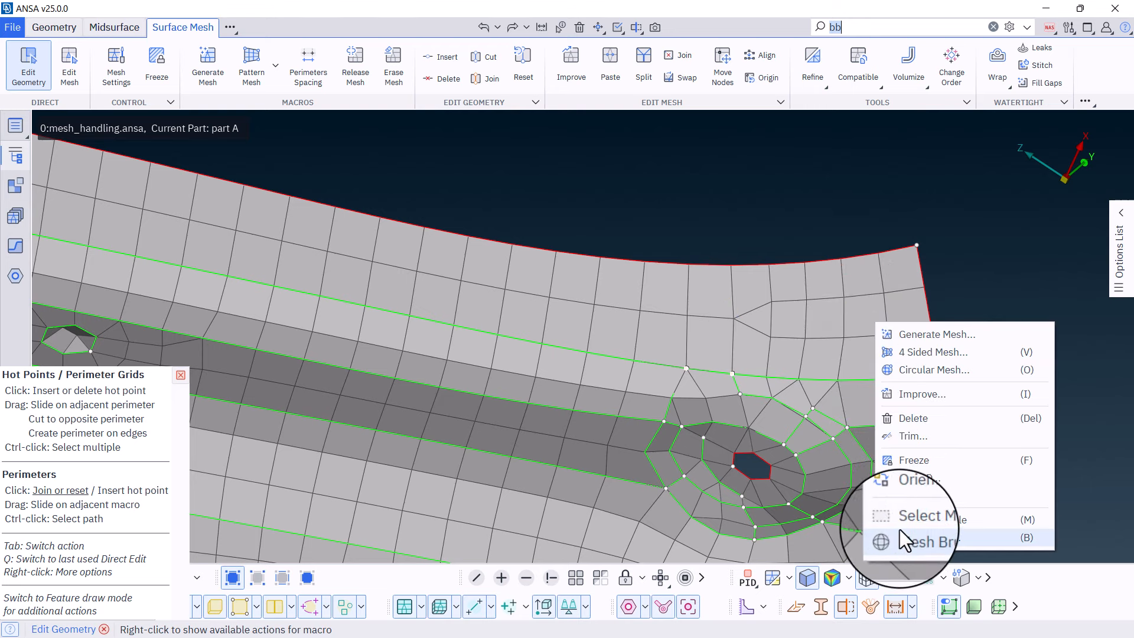
pyautogui.click(997, 271)
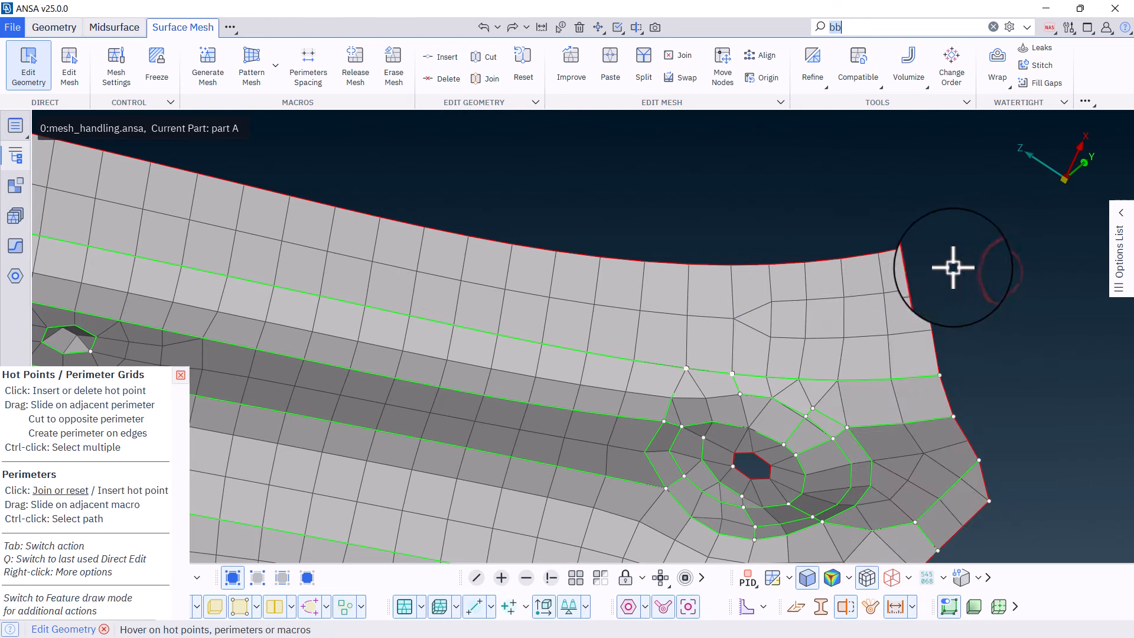
pyautogui.rightClick(917, 245)
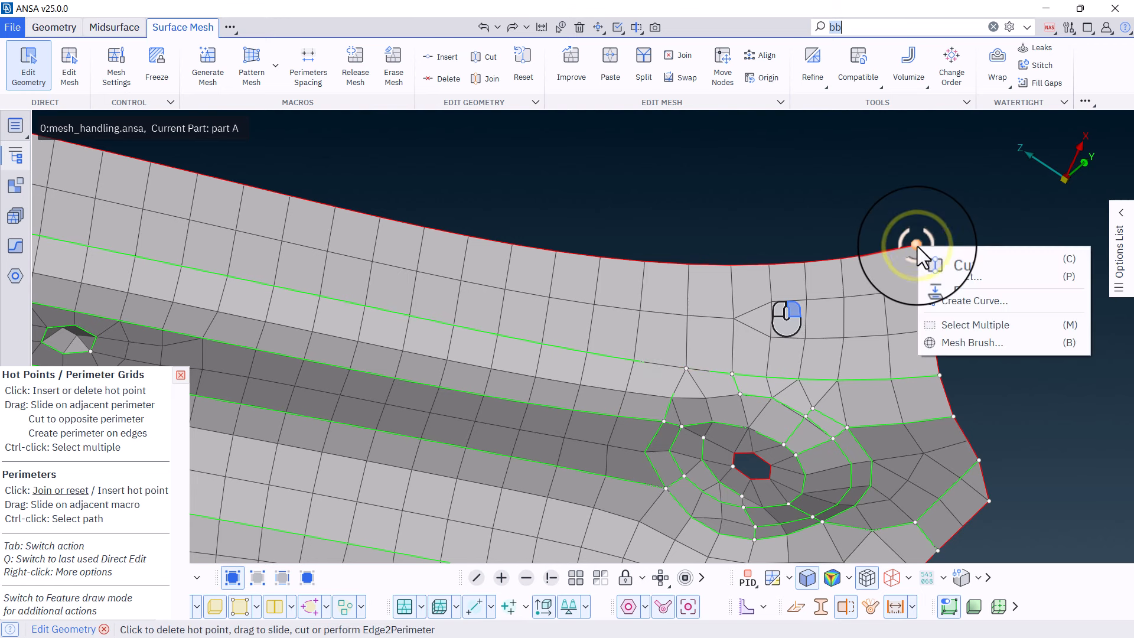
pyautogui.click(976, 215)
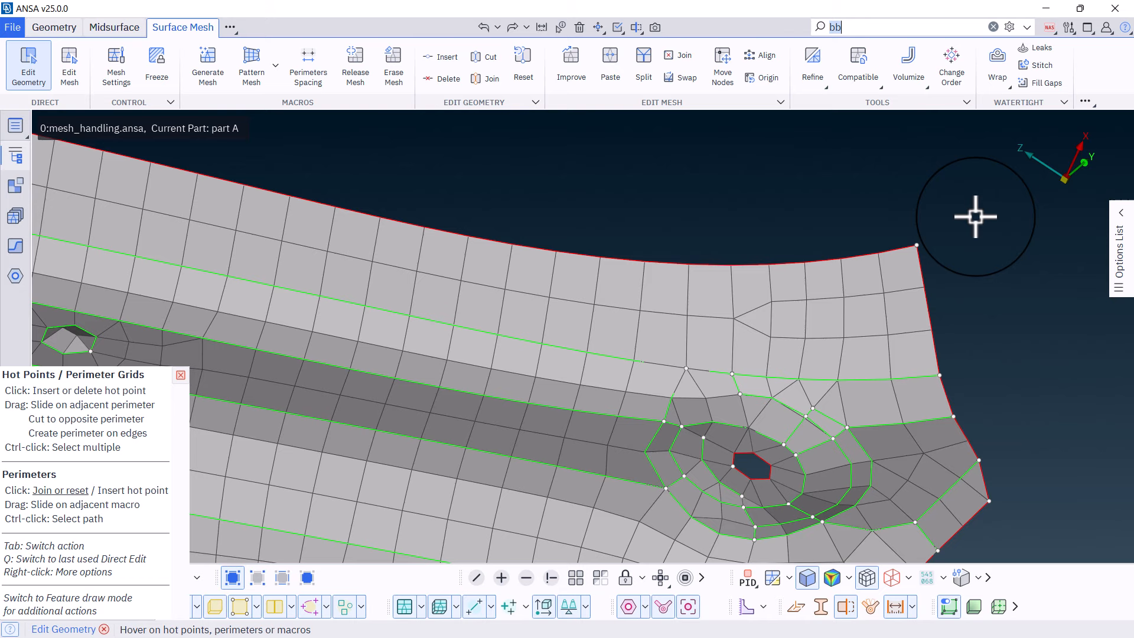
pyautogui.scroll(-3, 976, 216)
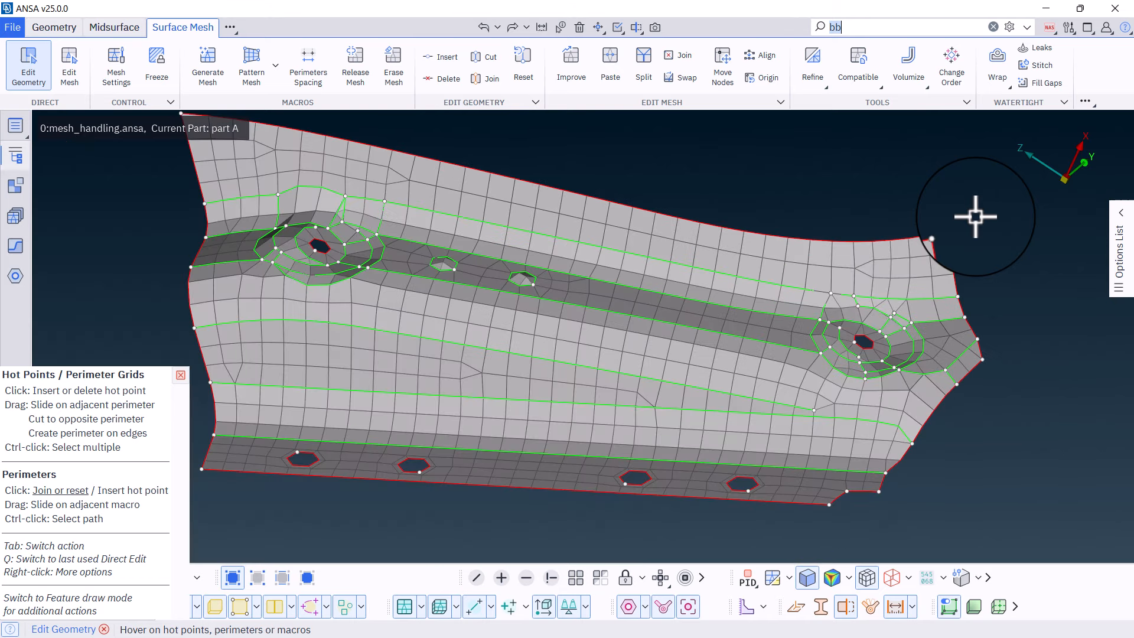
pyautogui.keyDown('ctrl'); pyautogui.moveTo(985, 220); pyautogui.dragTo(1014, 226, button='middle'); pyautogui.keyUp('ctrl')
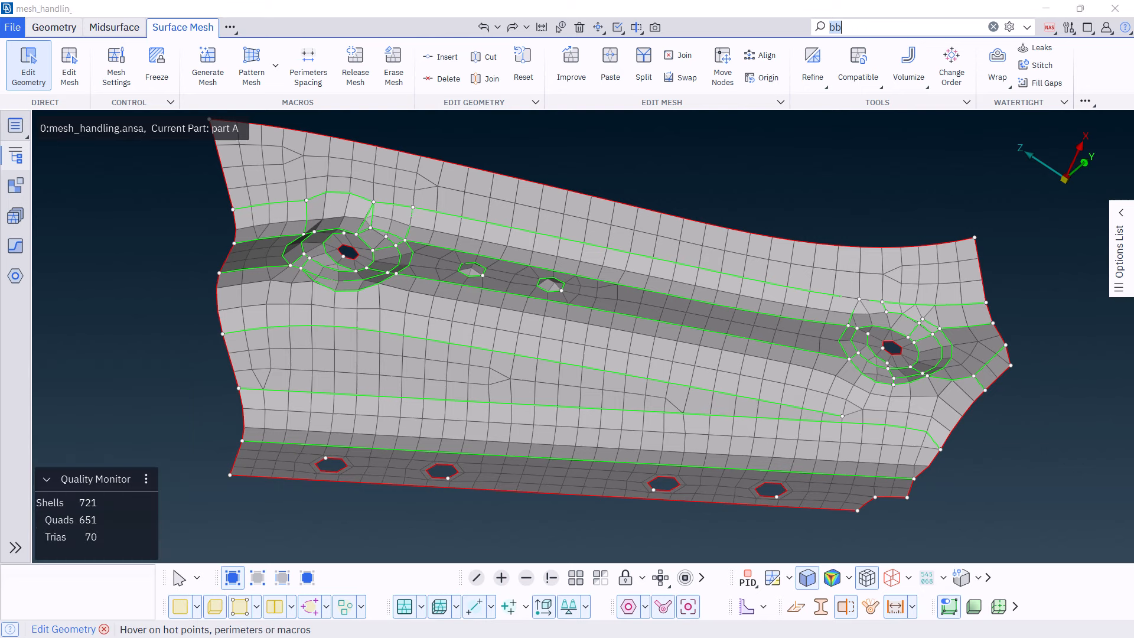
# Step: Switch from direct geometry editing to direct mesh editing at the flange above the narrow end's embossed hole
pyautogui.press('q')
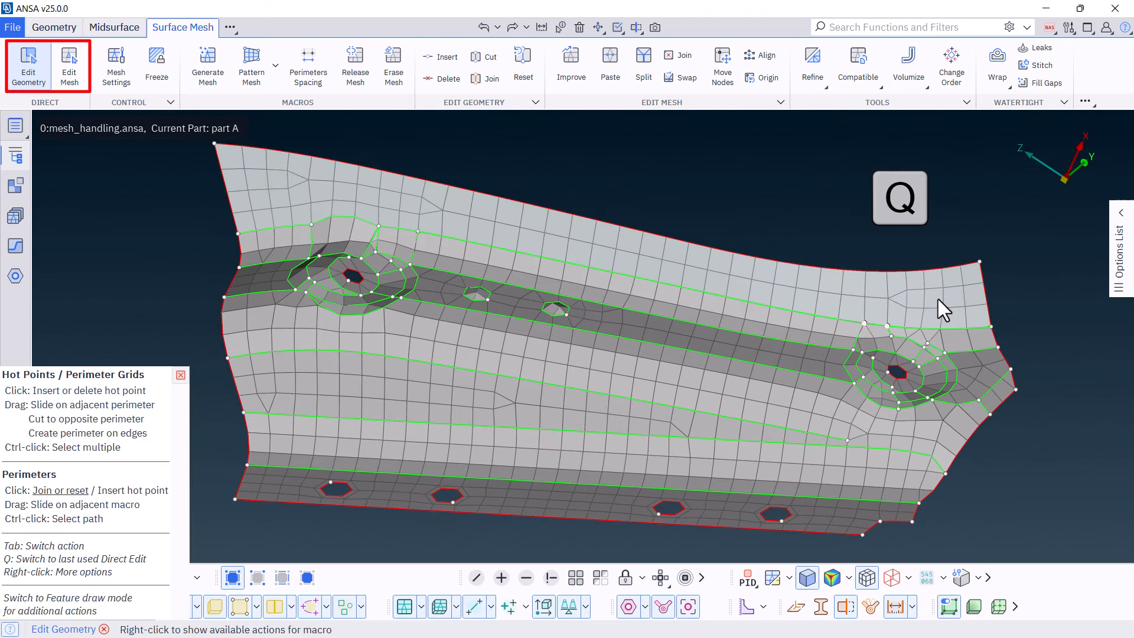
pyautogui.press('q')
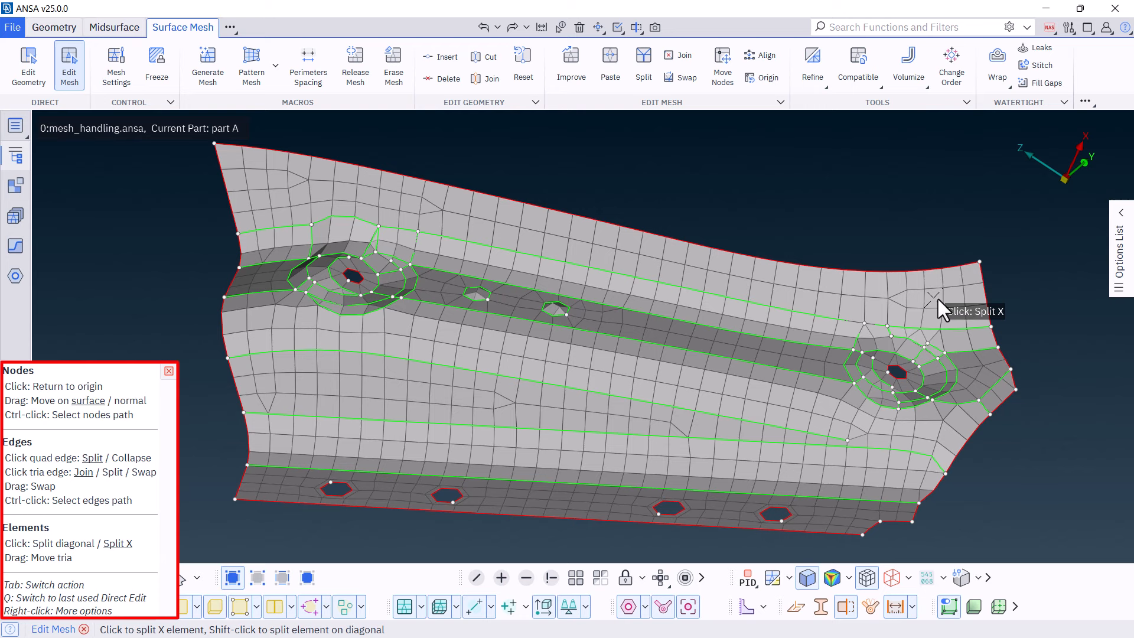
pyautogui.scroll(3, 938, 299)
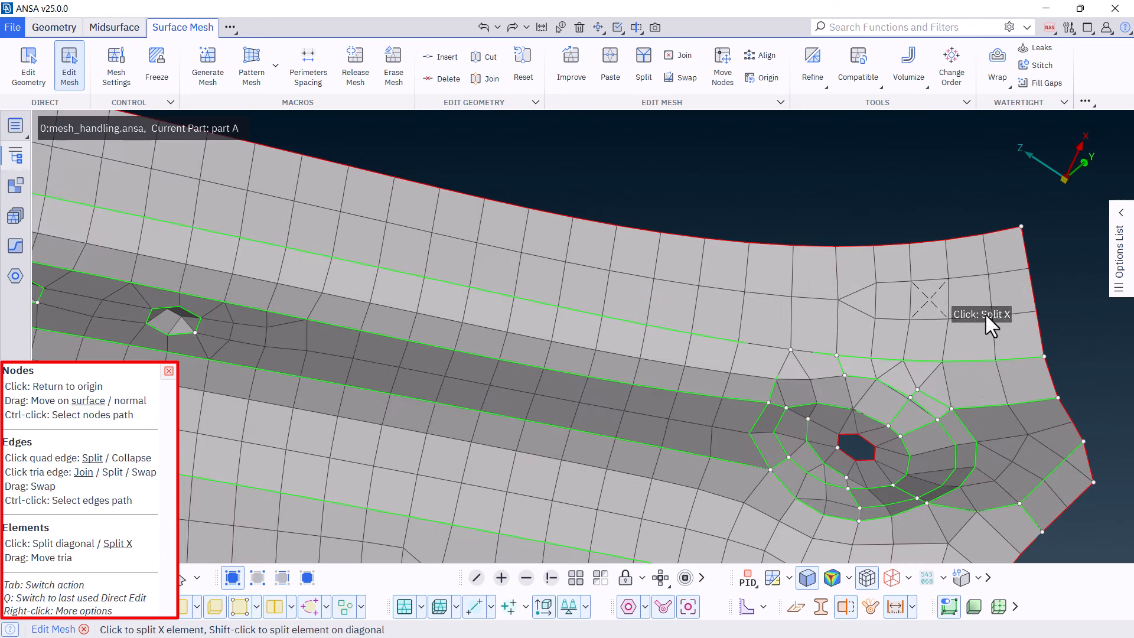
pyautogui.keyDown('ctrl'); pyautogui.moveTo(980, 314); pyautogui.dragTo(884, 318, button='middle'); pyautogui.keyUp('ctrl')
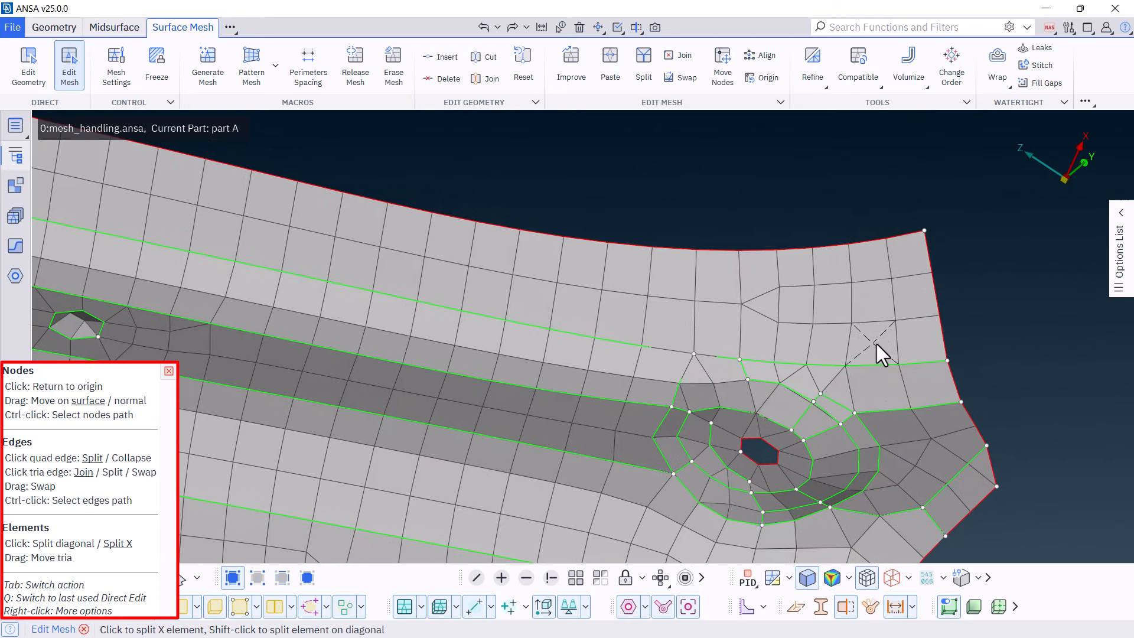
# Step: Split a flange quad above the embossed hole into an X pattern, and join its inner edges back together
pyautogui.click(877, 344)
pyautogui.scroll(5, 877, 345)
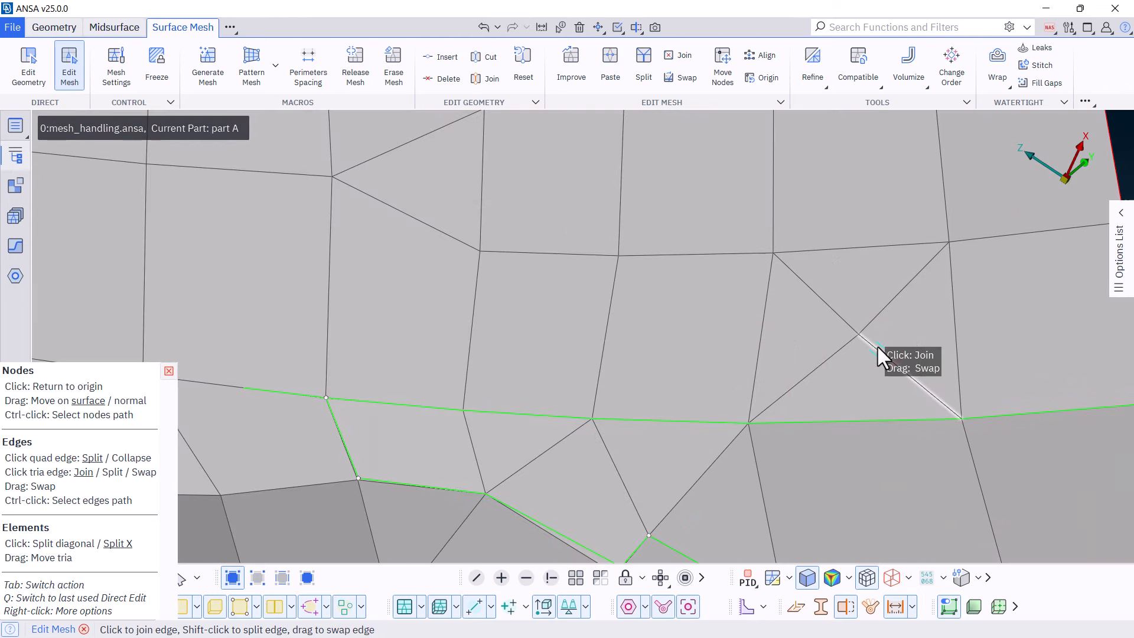
pyautogui.click(924, 388)
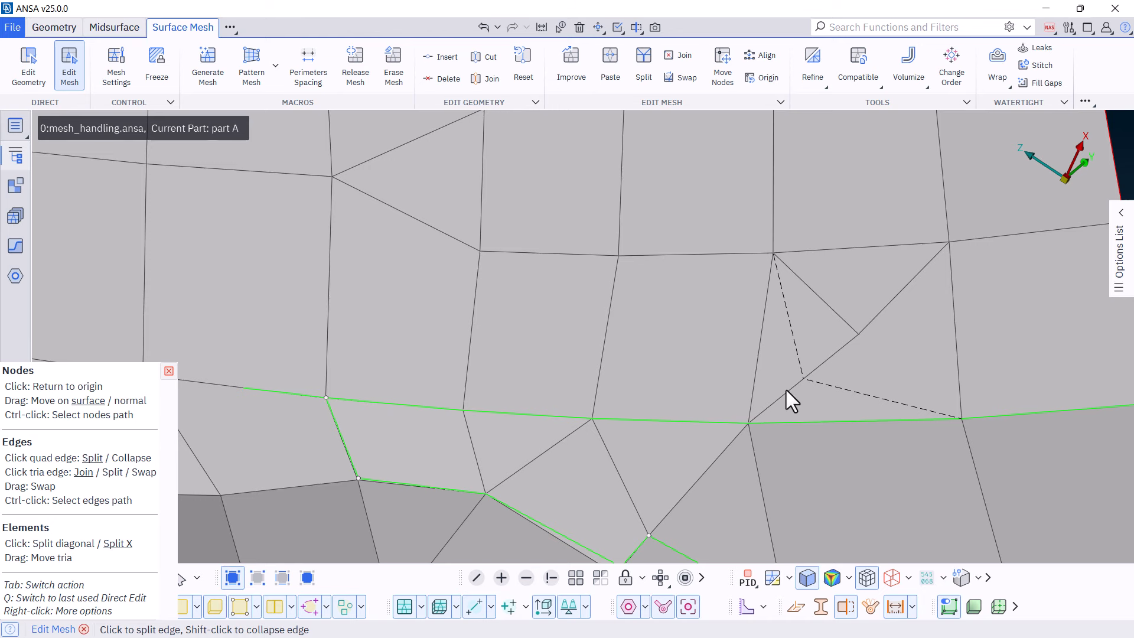
pyautogui.click(810, 289)
# Step: Split four neighbouring flange quads near the part's outer end into X patterns with Split X
pyautogui.scroll(-3, 810, 290)
pyautogui.moveTo(836, 315); pyautogui.dragTo(881, 352)
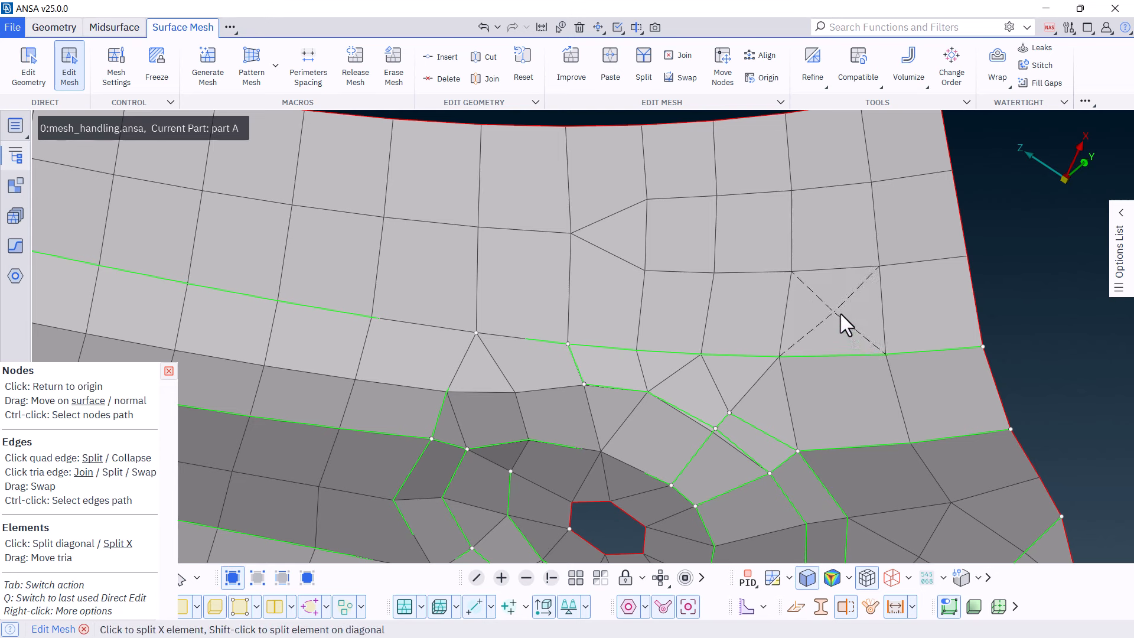
pyautogui.press('Tab')
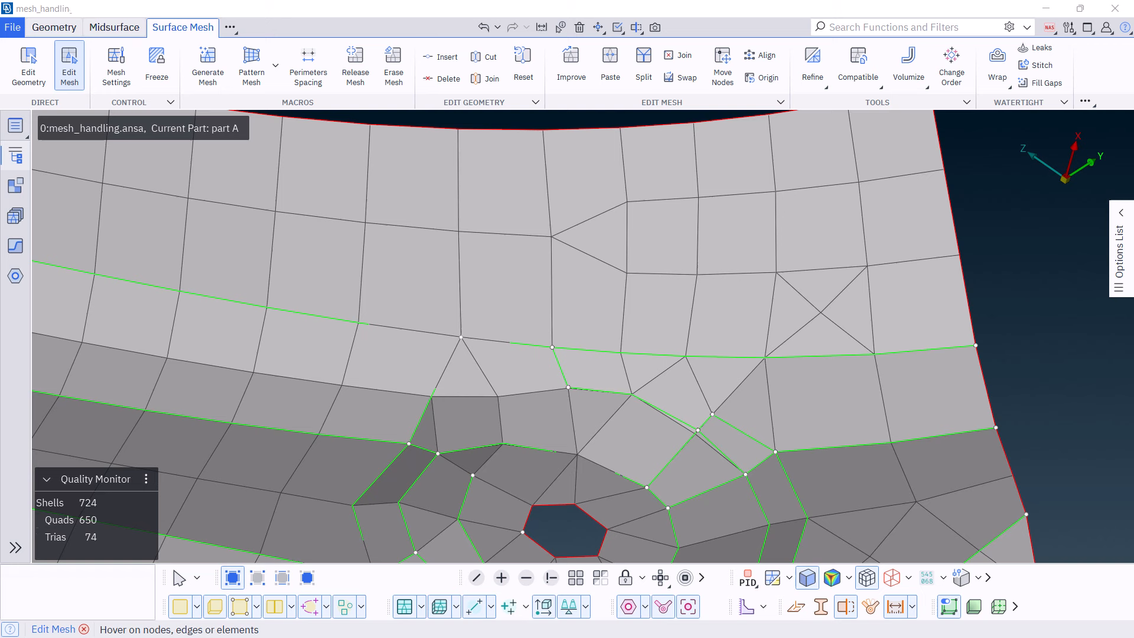
pyautogui.press('Tab')
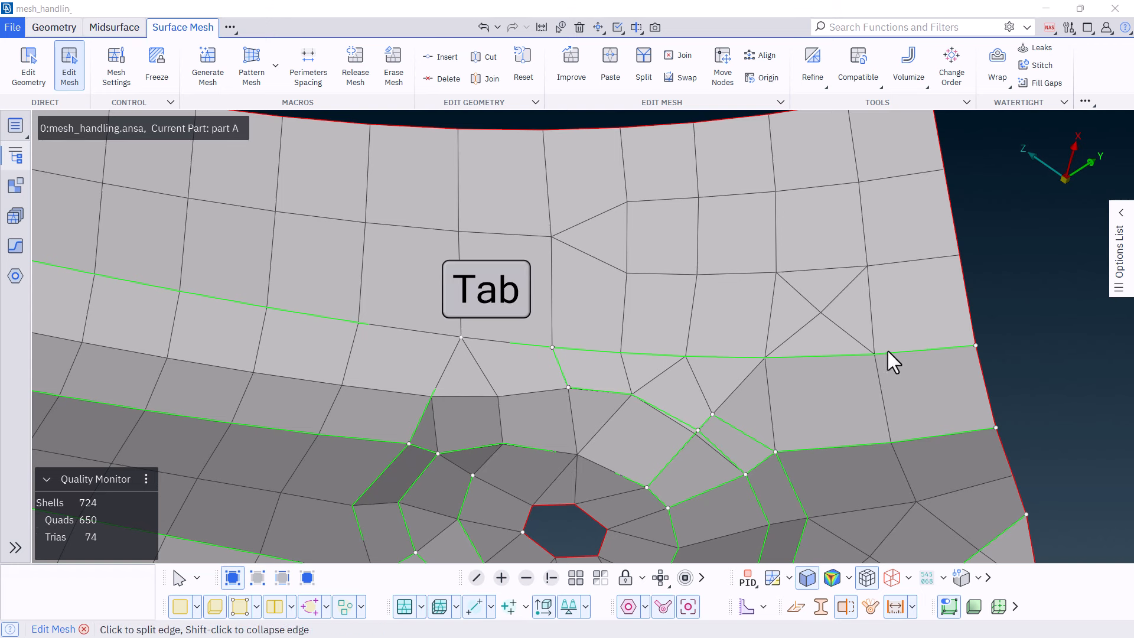
pyautogui.click(908, 293)
pyautogui.click(899, 230)
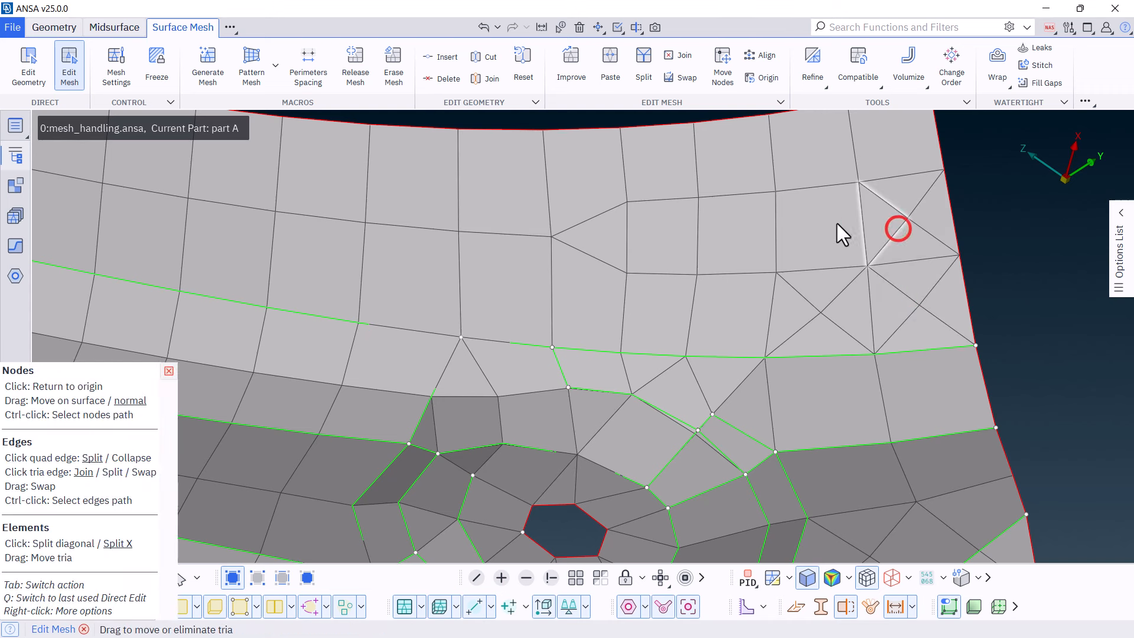
pyautogui.click(836, 225)
# Step: Split the two quads beside the X-split area diagonally, and split the neighbouring quad edges
pyautogui.press('Tab')
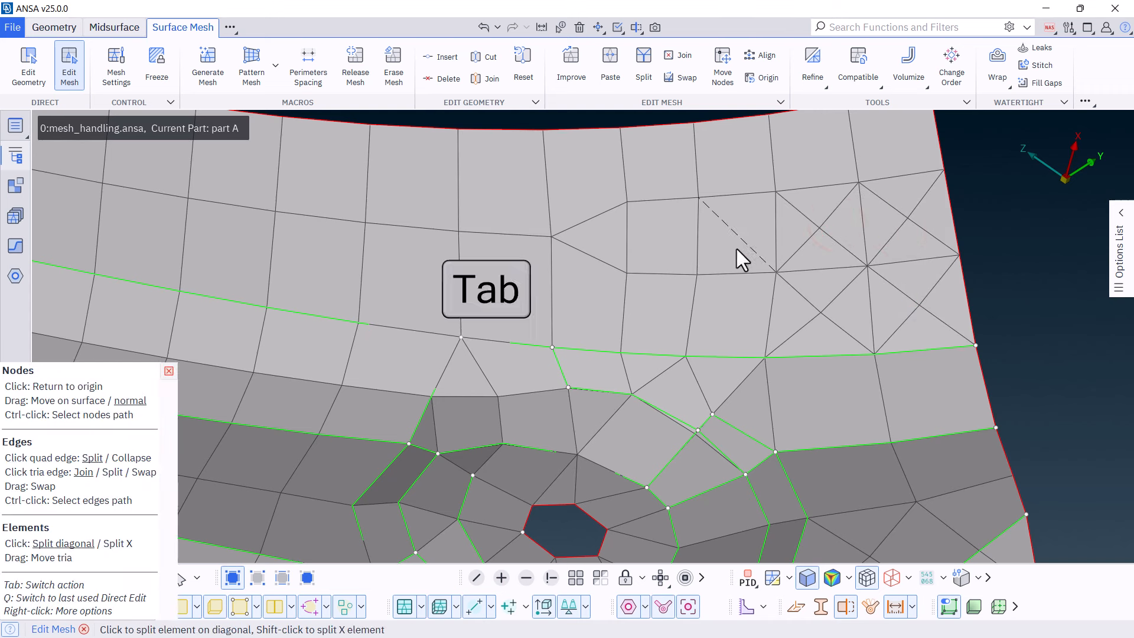
pyautogui.click(743, 233)
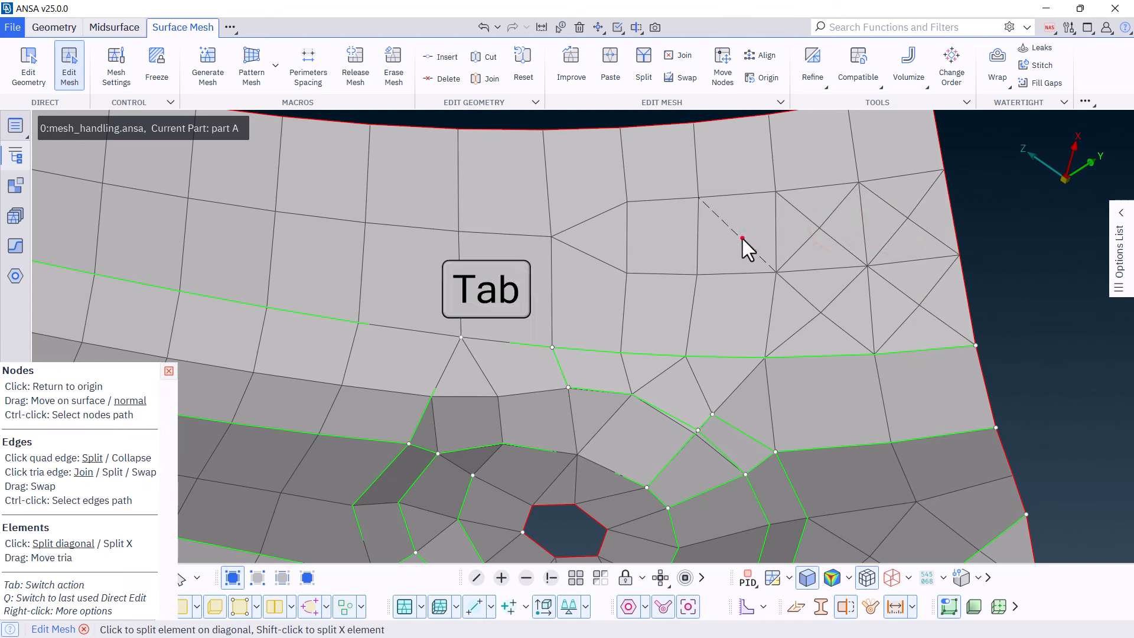
pyautogui.click(739, 307)
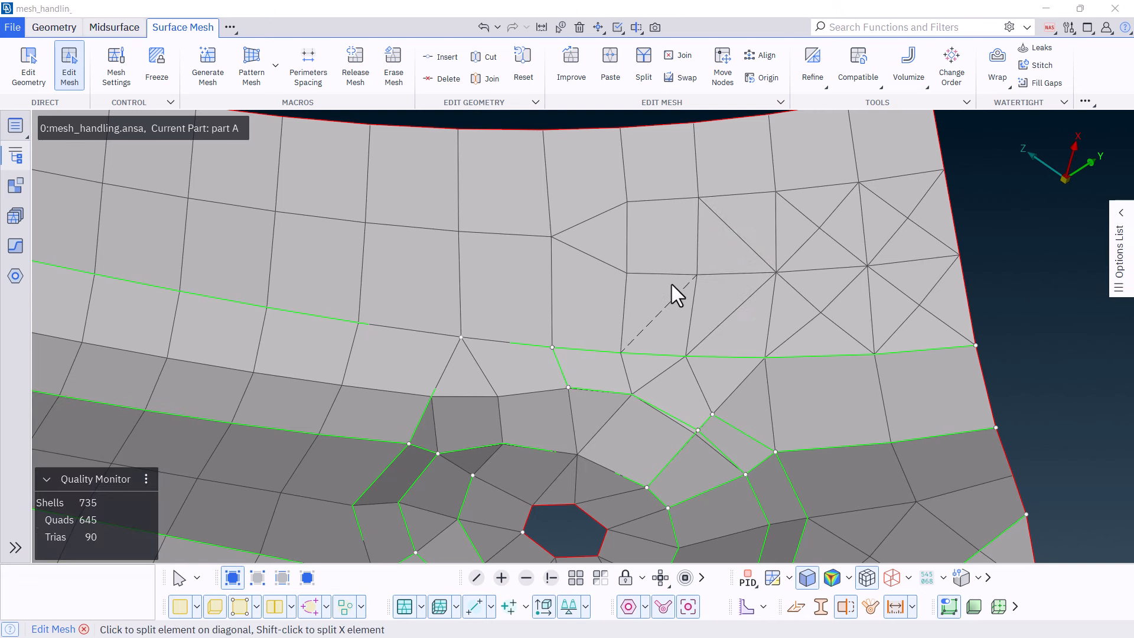
pyautogui.click(626, 245)
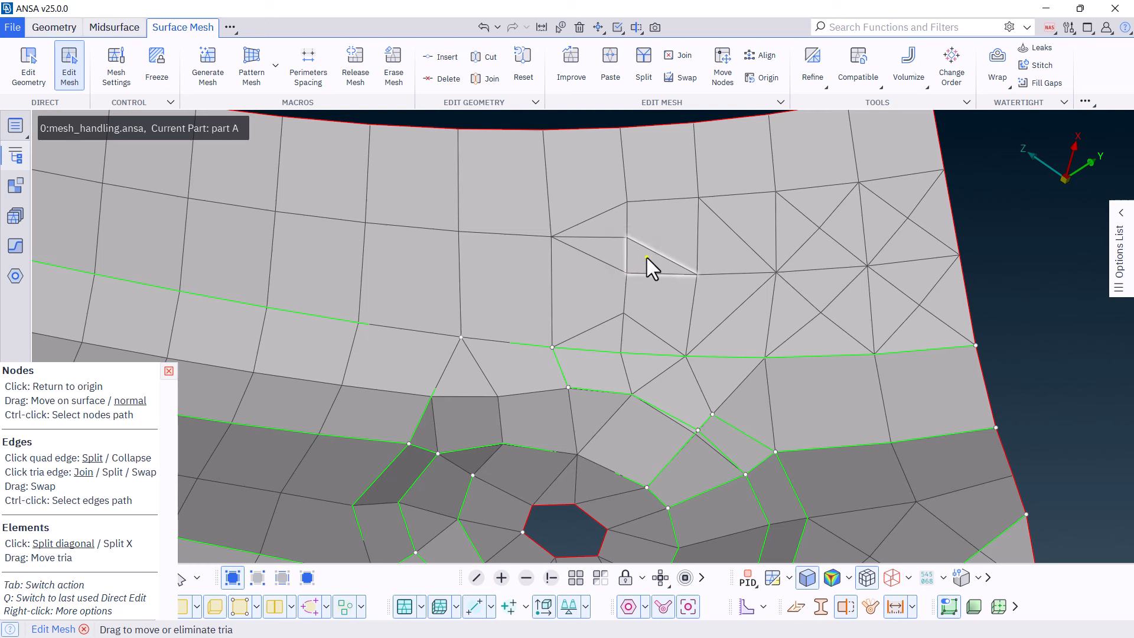
# Step: Adjust the Mesh Brush size and reconstruct the split flange elements above the embossed hole, out to the part's end edge
pyautogui.rightClick(647, 258)
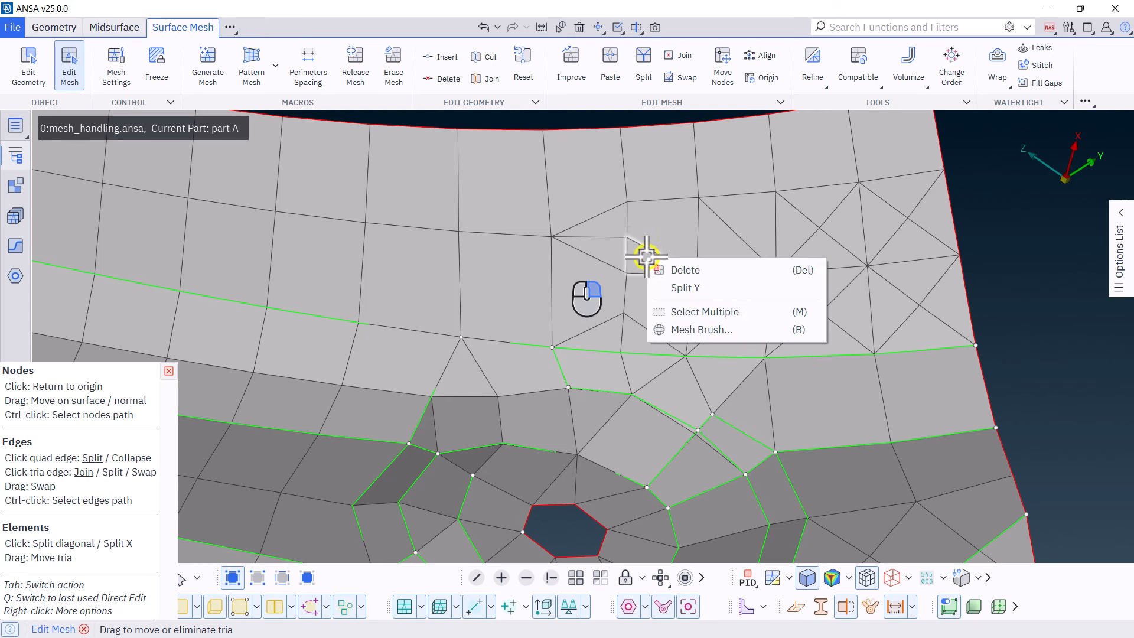
pyautogui.click(683, 330)
pyautogui.press('b')
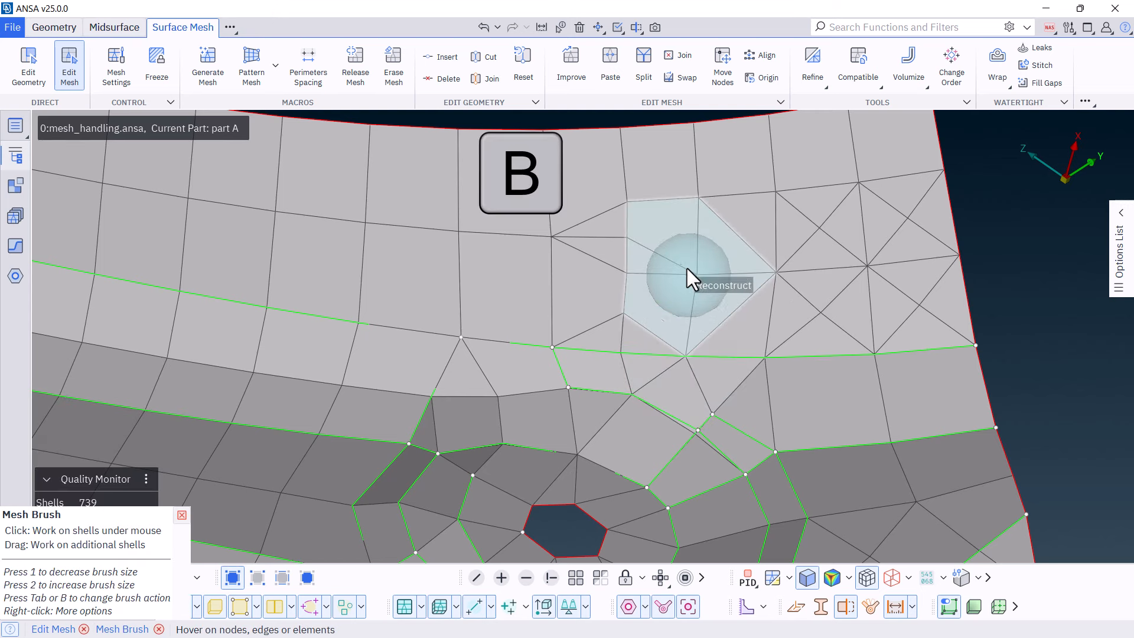
pyautogui.press('1')
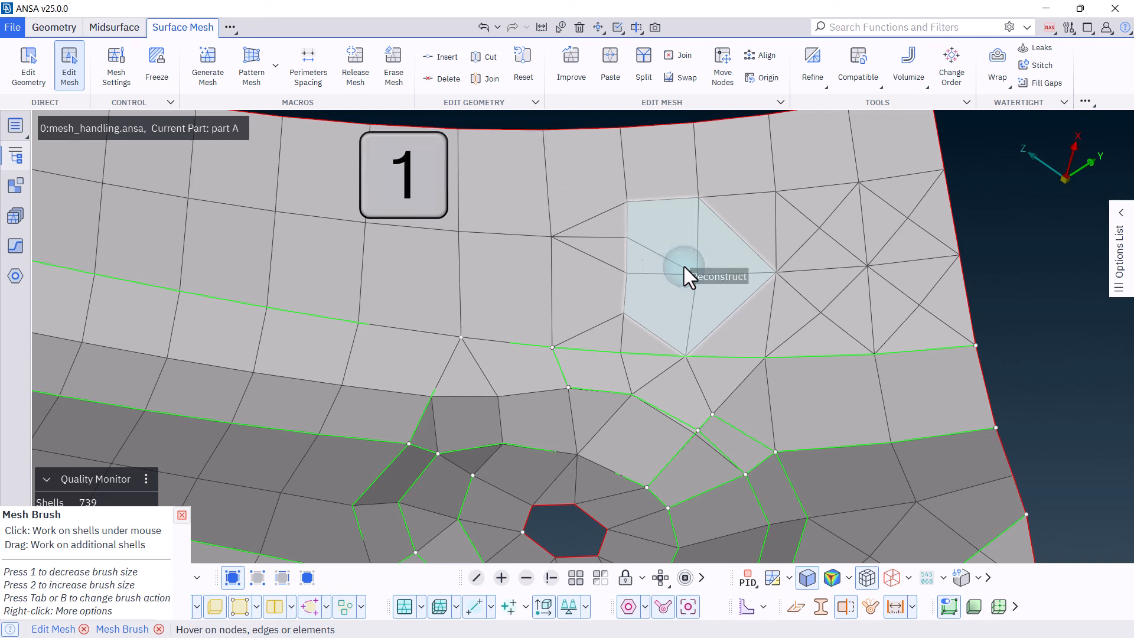
pyautogui.press('2')
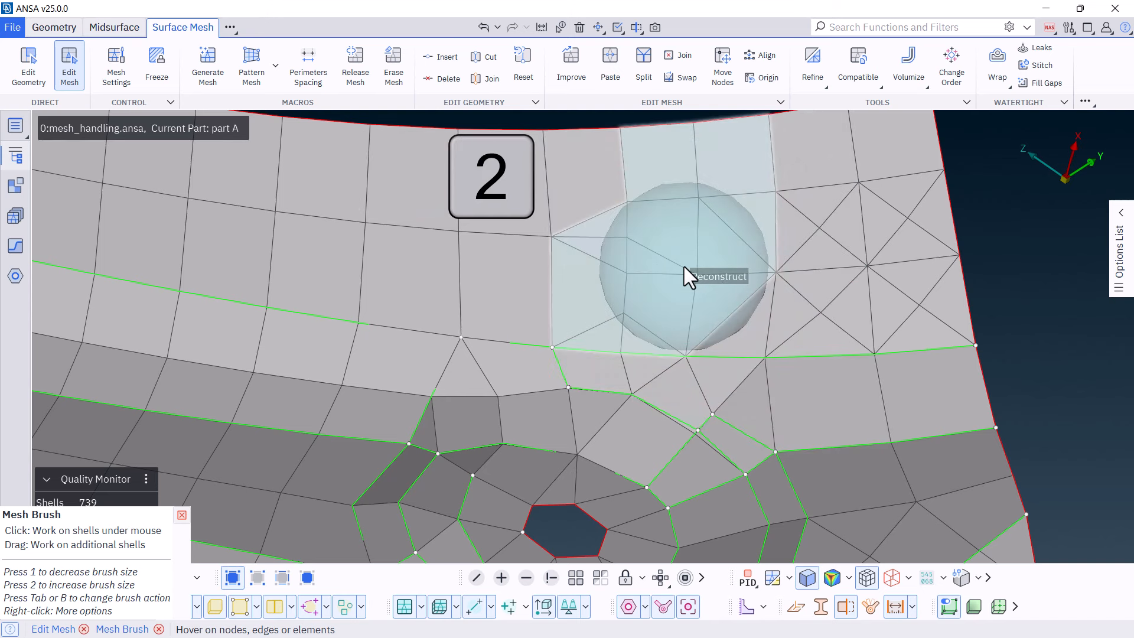
pyautogui.press('1')
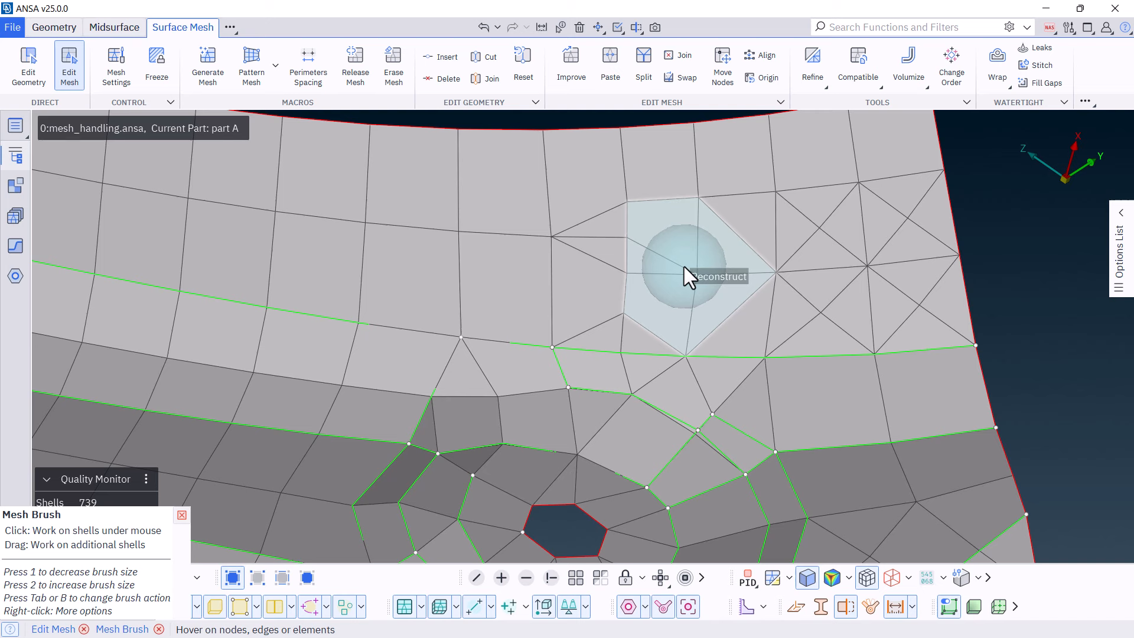
pyautogui.moveTo(639, 261)
pyautogui.mouseDown()
pyautogui.moveTo(622, 281)
pyautogui.moveTo(862, 271)
pyautogui.moveTo(846, 249)
pyautogui.moveTo(888, 233)
pyautogui.moveTo(914, 296)
pyautogui.mouseUp()
pyautogui.press('Escape')
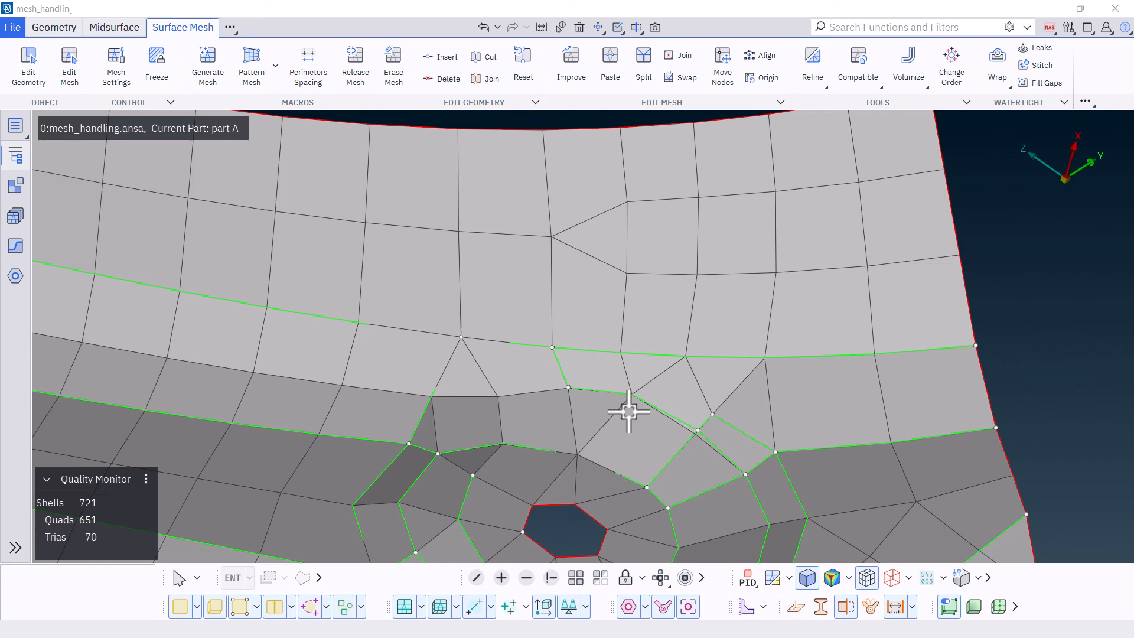
# Step: Switch to direct geometry editing, reset the joined perimeter around the embossed hole, and join the intermediate perimeter outside it
pyautogui.click(33, 69)
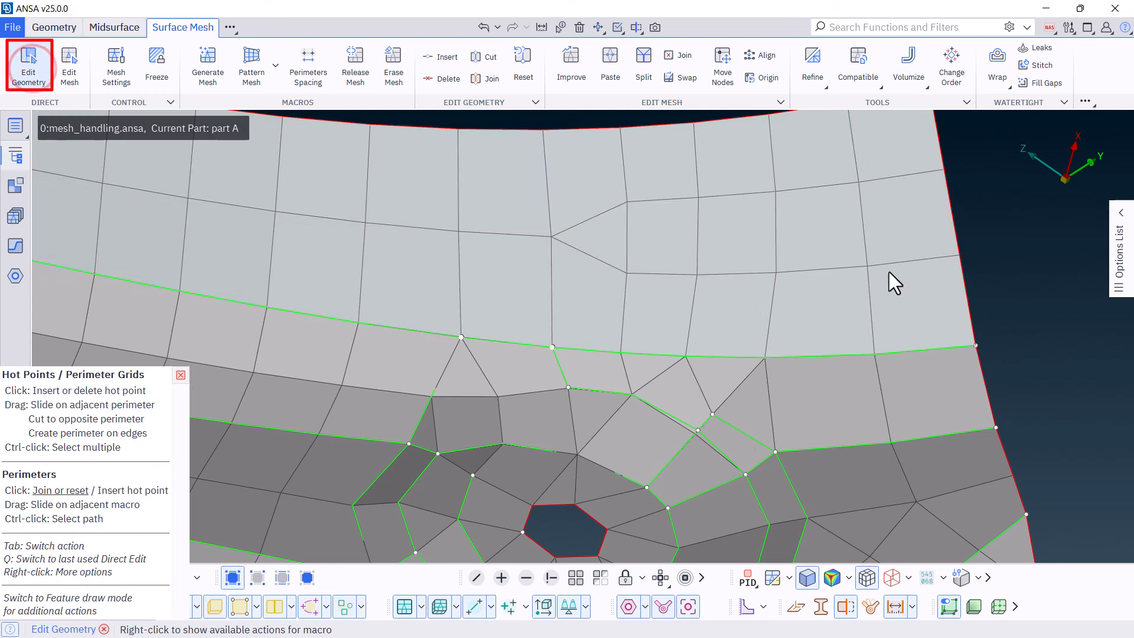
pyautogui.scroll(-3, 1019, 365)
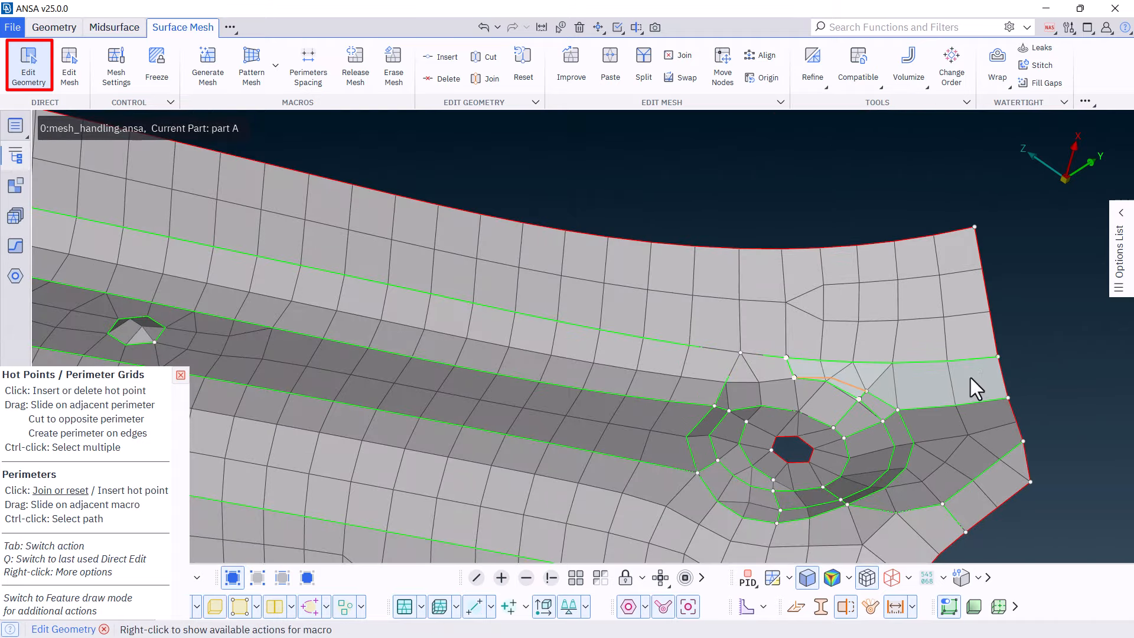
pyautogui.keyDown('ctrl'); pyautogui.moveTo(782, 480); pyautogui.dragTo(781, 494); pyautogui.keyUp('ctrl')
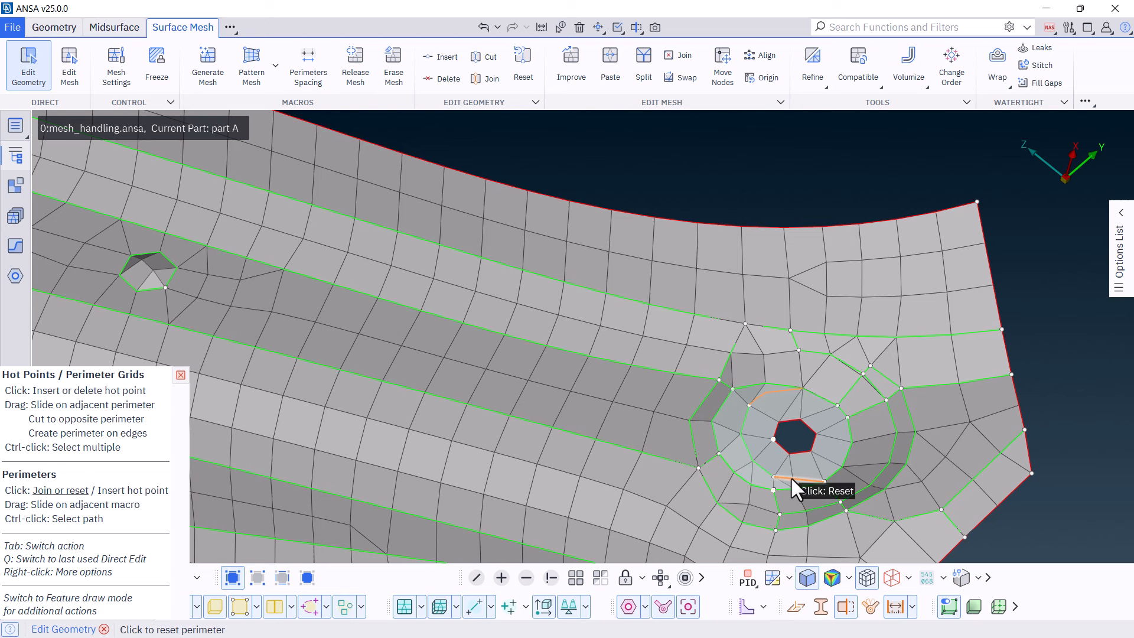
pyautogui.click(791, 477)
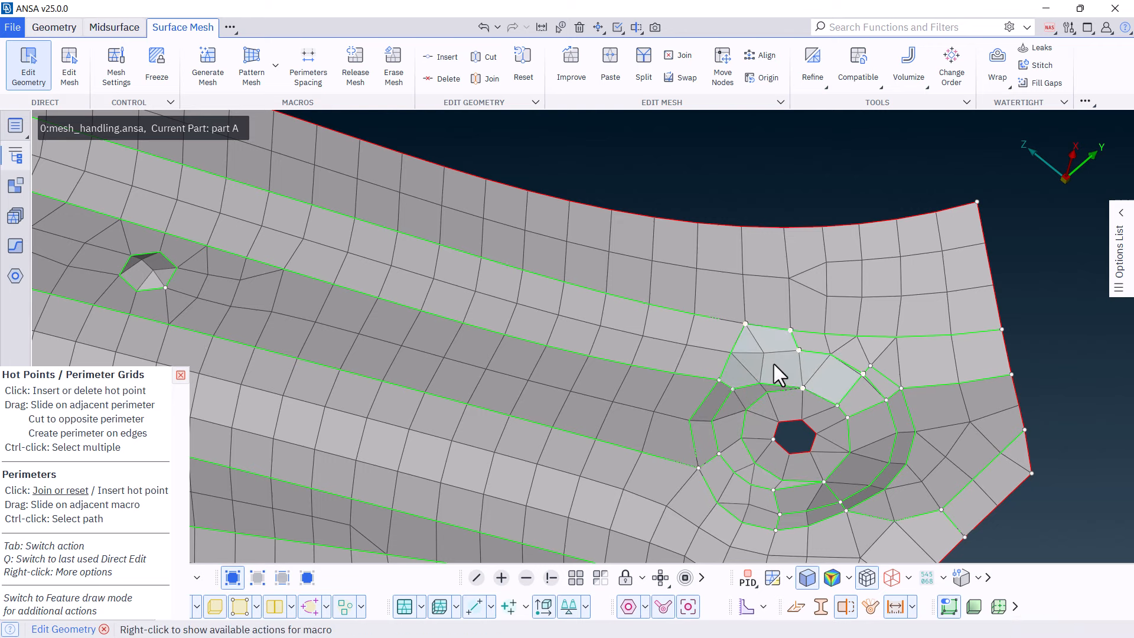
pyautogui.keyDown('ctrl'); pyautogui.moveTo(782, 376); pyautogui.dragTo(800, 383); pyautogui.keyUp('ctrl')
pyautogui.keyDown('ctrl'); pyautogui.moveTo(809, 384); pyautogui.dragTo(734, 334, button='middle'); pyautogui.keyUp('ctrl')
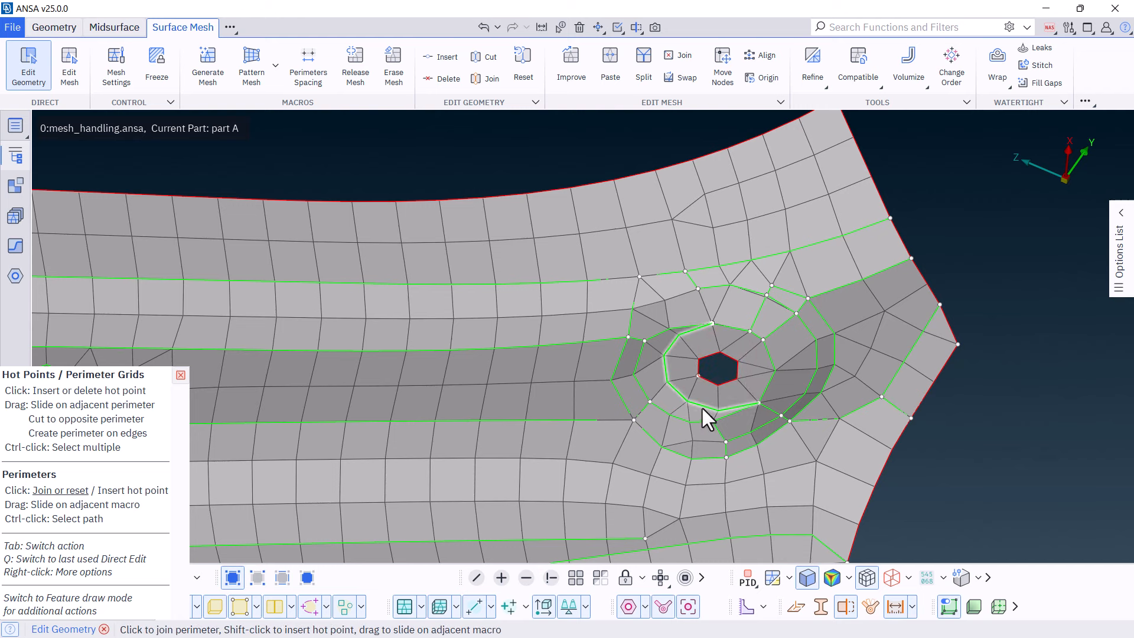
pyautogui.moveTo(671, 417); pyautogui.dragTo(644, 386)
# Step: Use multiple selection to join the surplus inner perimeters of the emboss around the hole and on the strip above it
pyautogui.scroll(4, 724, 426)
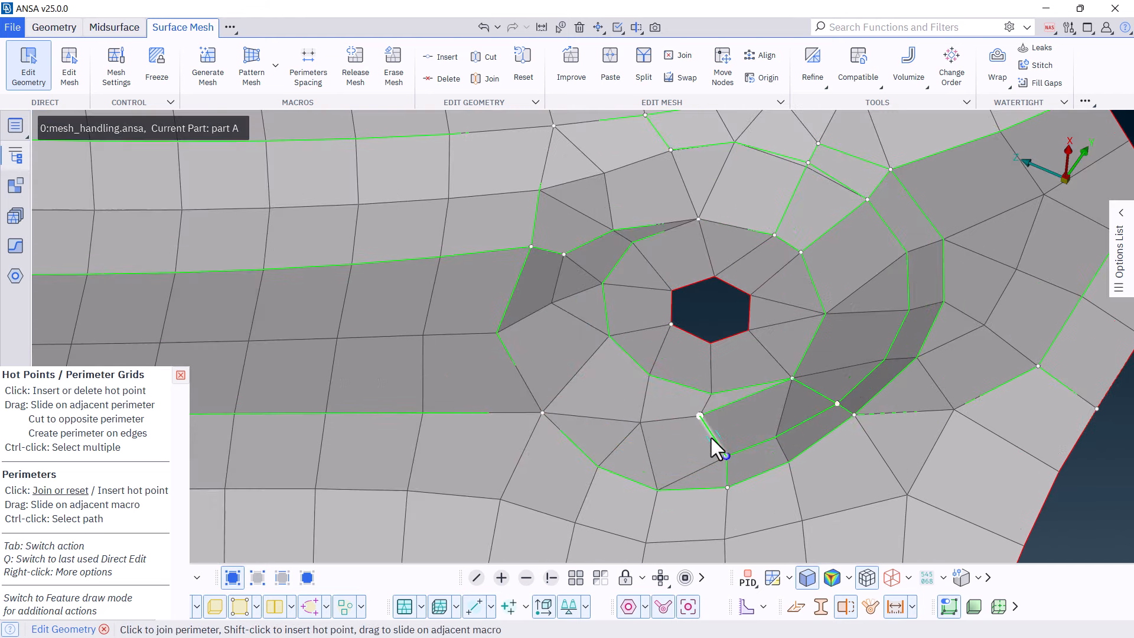
pyautogui.press('m')
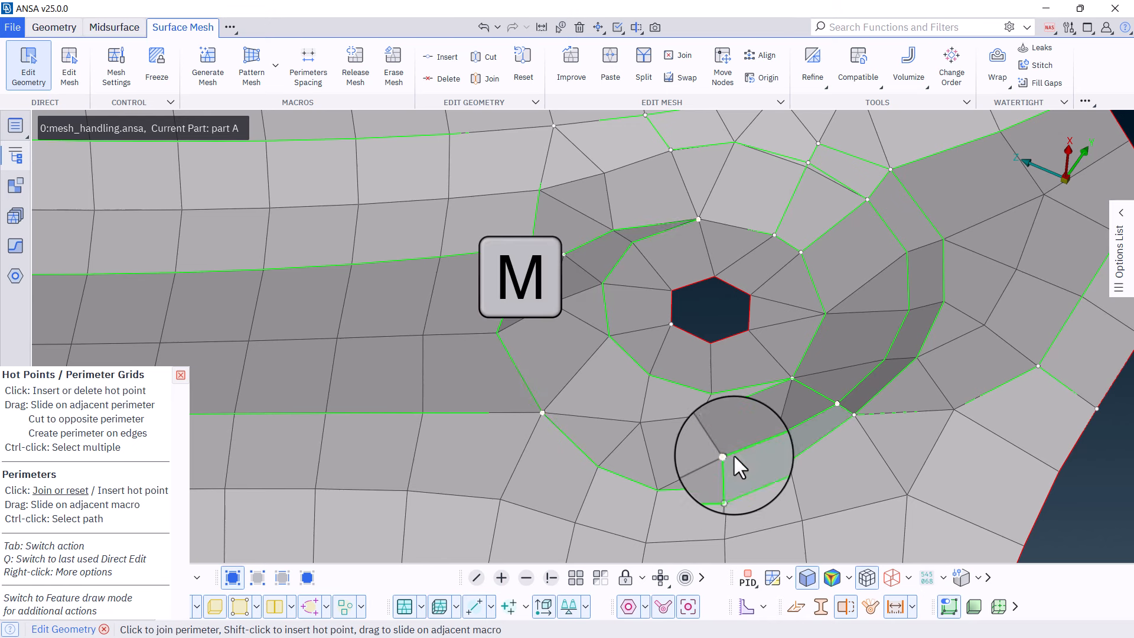
pyautogui.click(736, 451)
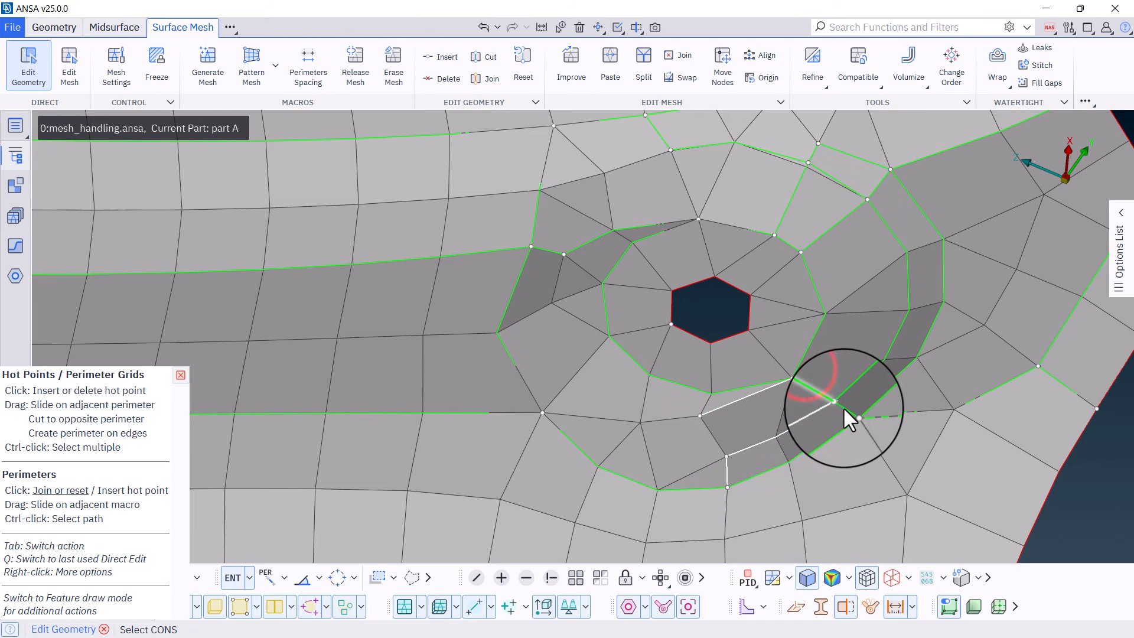
pyautogui.keyDown('ctrl'); pyautogui.moveTo(876, 263); pyautogui.dragTo(900, 339, button='middle'); pyautogui.keyUp('ctrl')
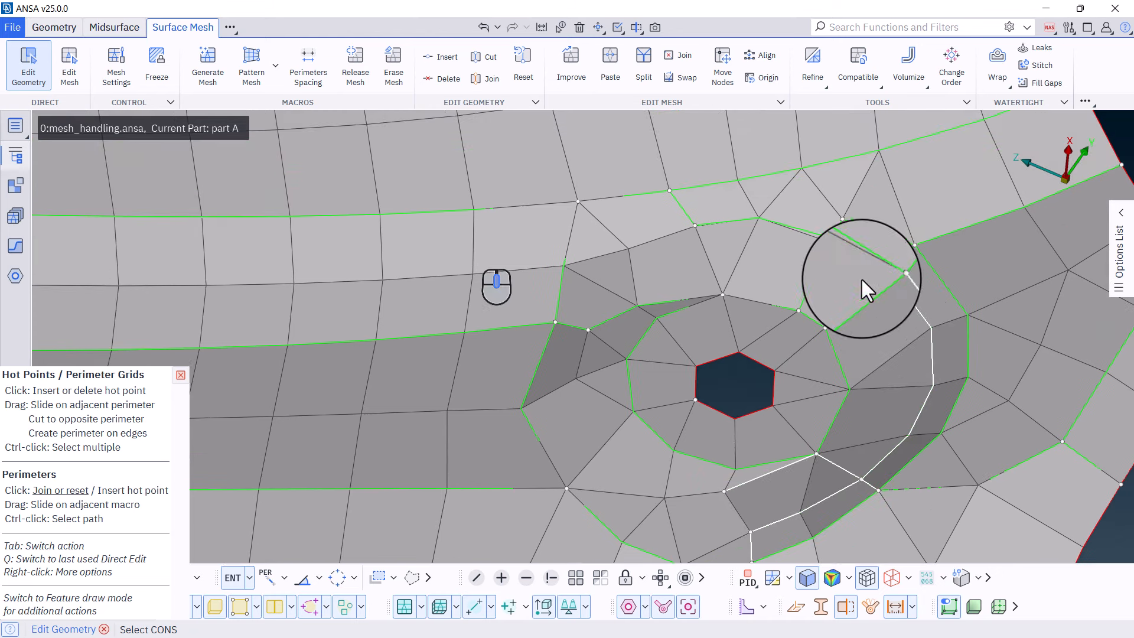
pyautogui.moveTo(848, 237); pyautogui.dragTo(864, 248)
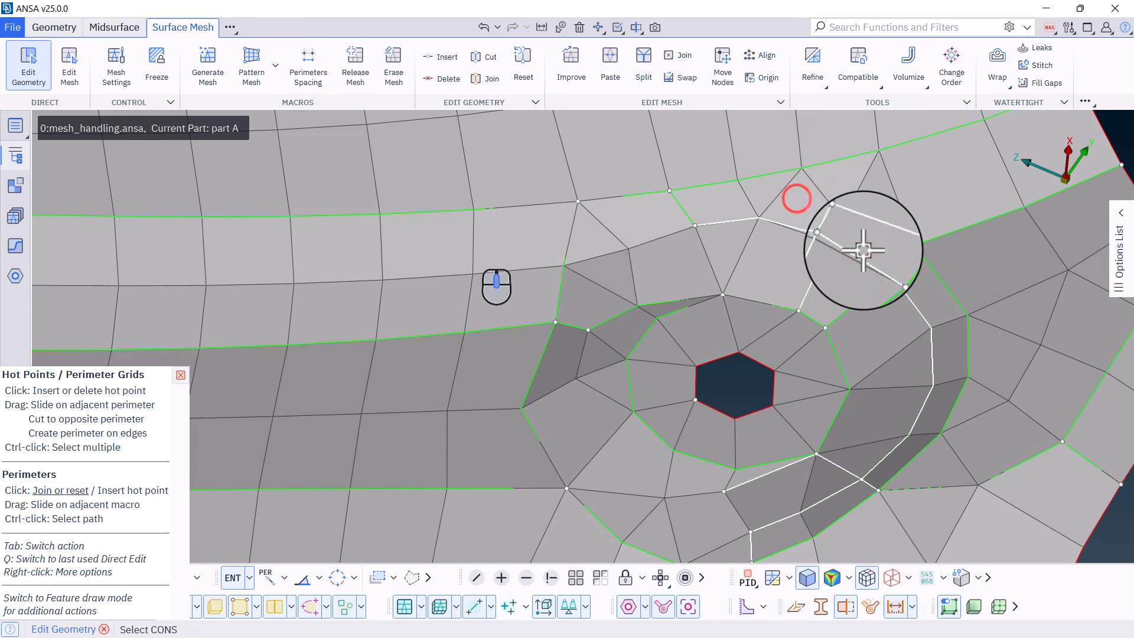
pyautogui.middleClick(734, 233)
pyautogui.moveTo(681, 211); pyautogui.dragTo(560, 285)
pyautogui.click(559, 284)
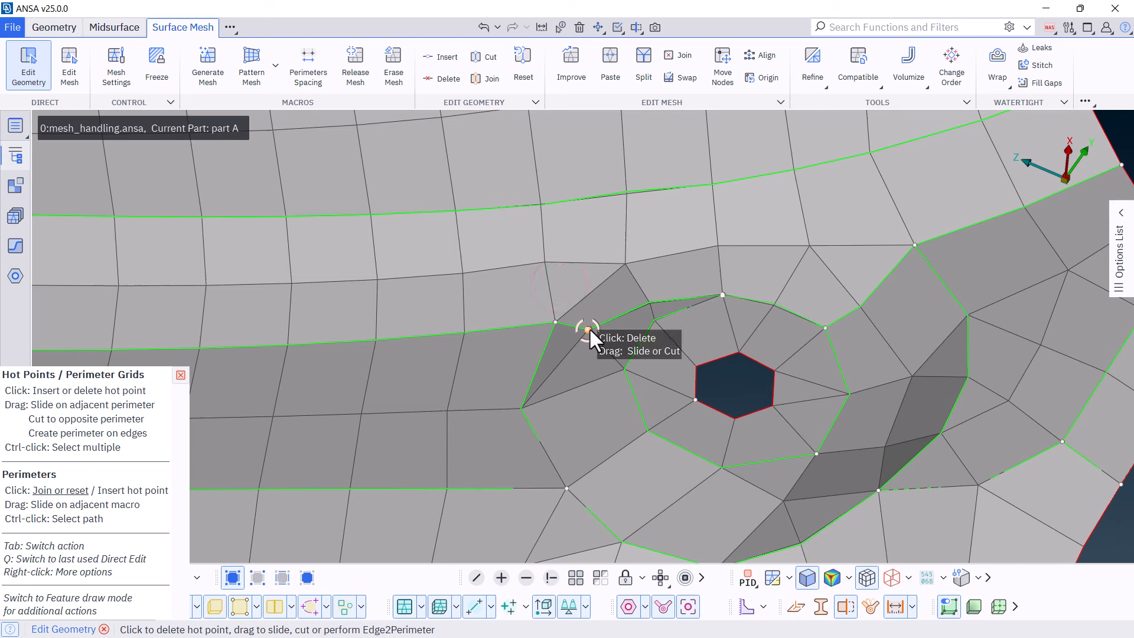
# Step: Delete the extra hot points around the embossed hole, and cut from the emboss's corner hot point to the hole's surrounding perimeter
pyautogui.click(587, 329)
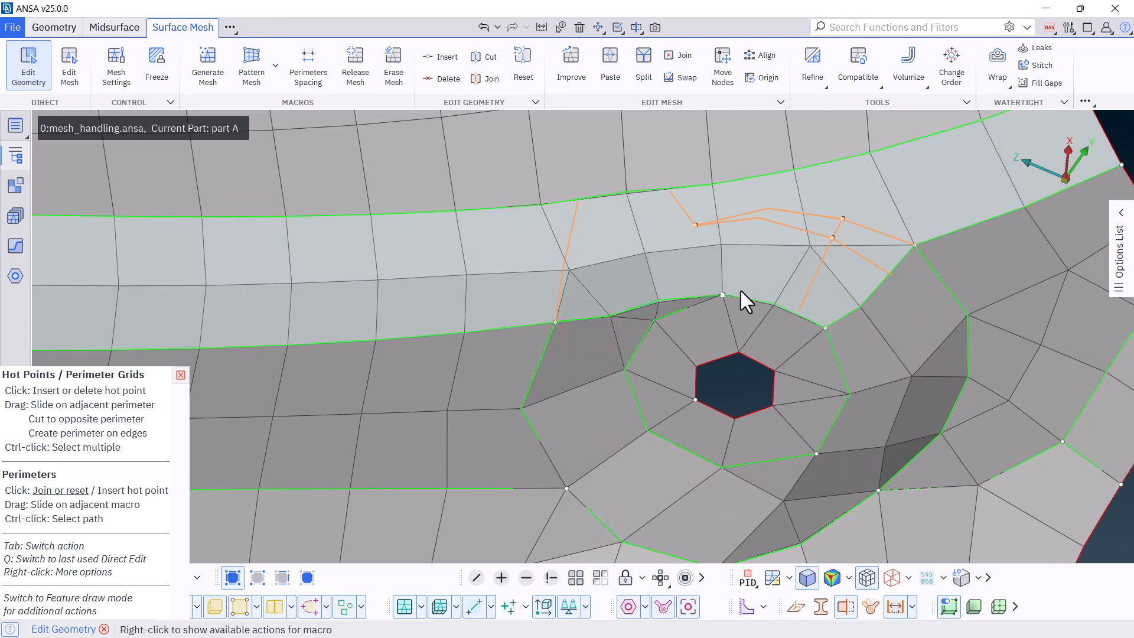
pyautogui.click(818, 452)
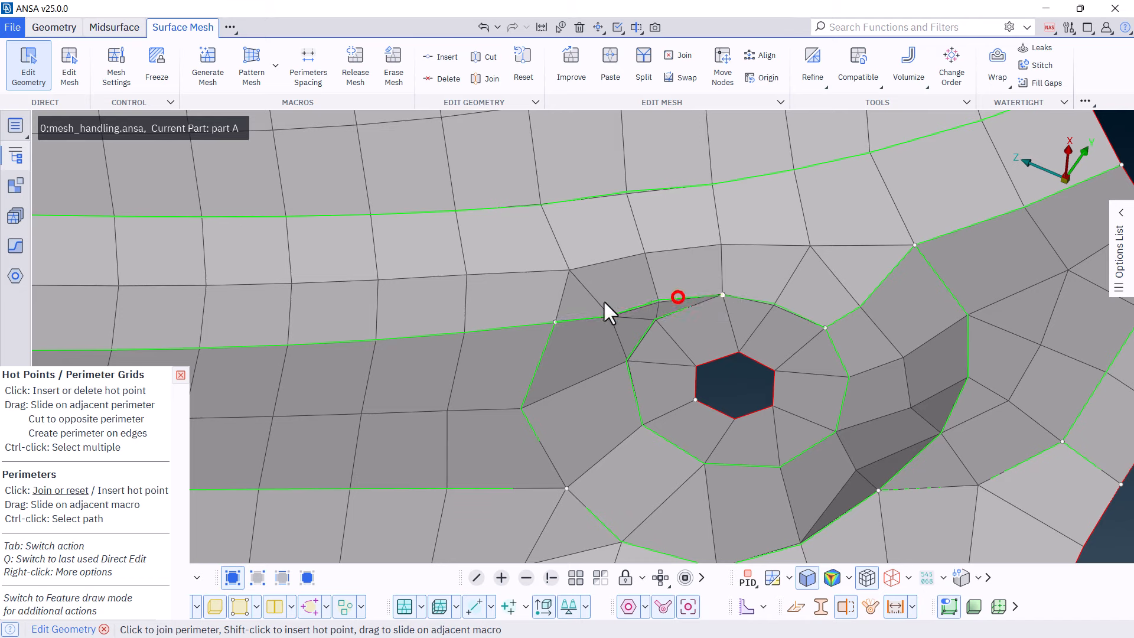
pyautogui.moveTo(555, 322); pyautogui.dragTo(683, 331)
# Step: Create 4-sided quad meshes on the end macro beside the embossed hole and on the long strip above it
pyautogui.scroll(-3, 673, 328)
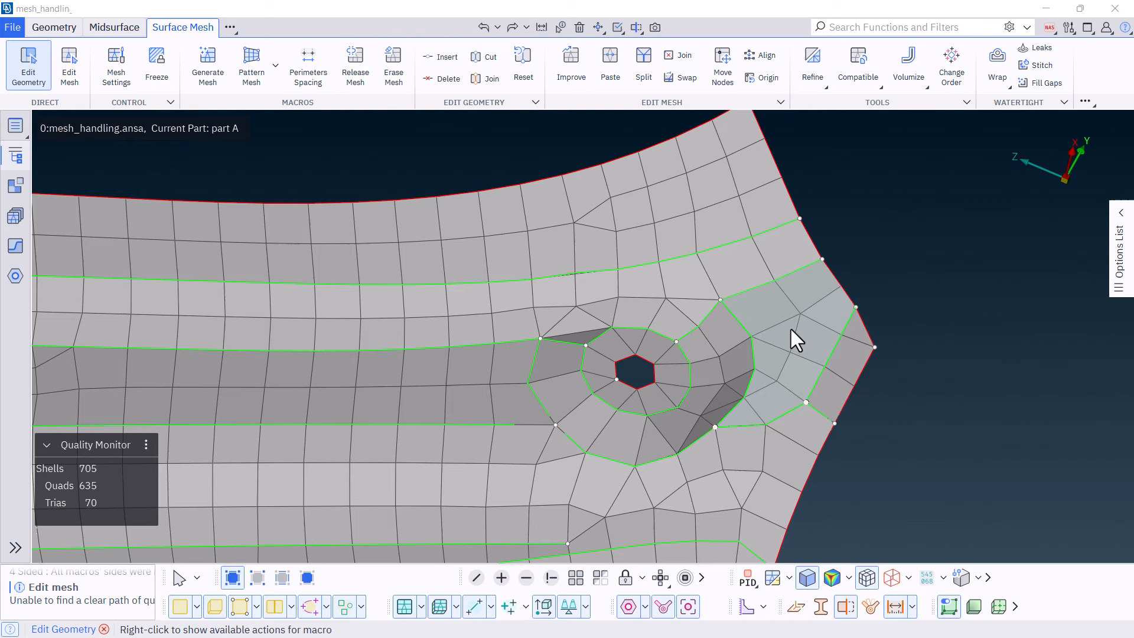
pyautogui.click(862, 265)
pyautogui.press('v')
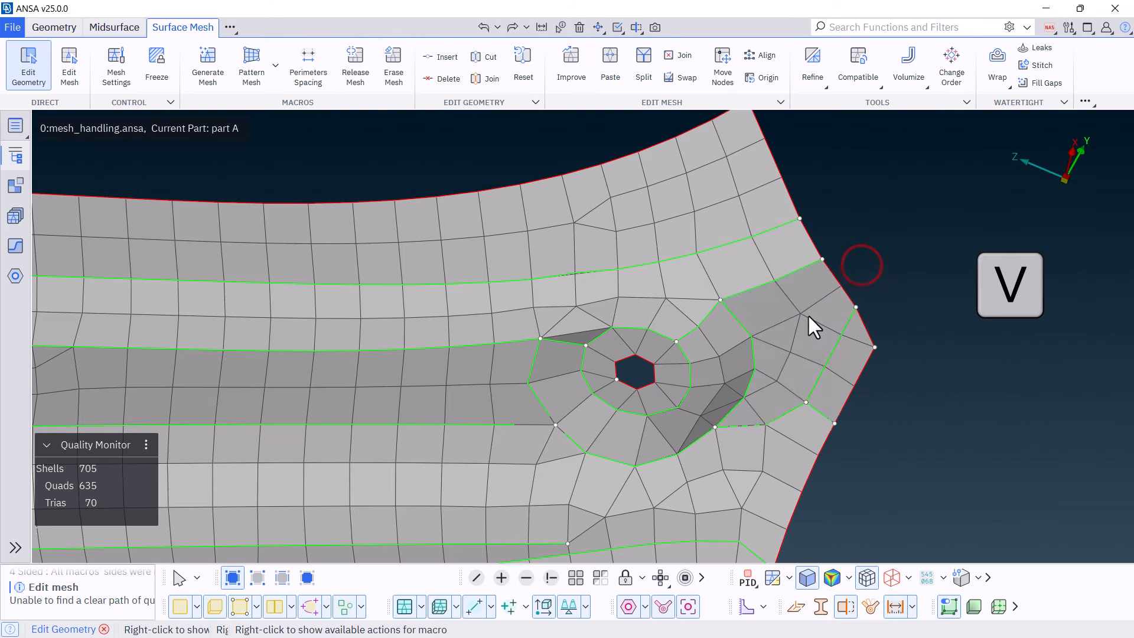
pyautogui.press('v')
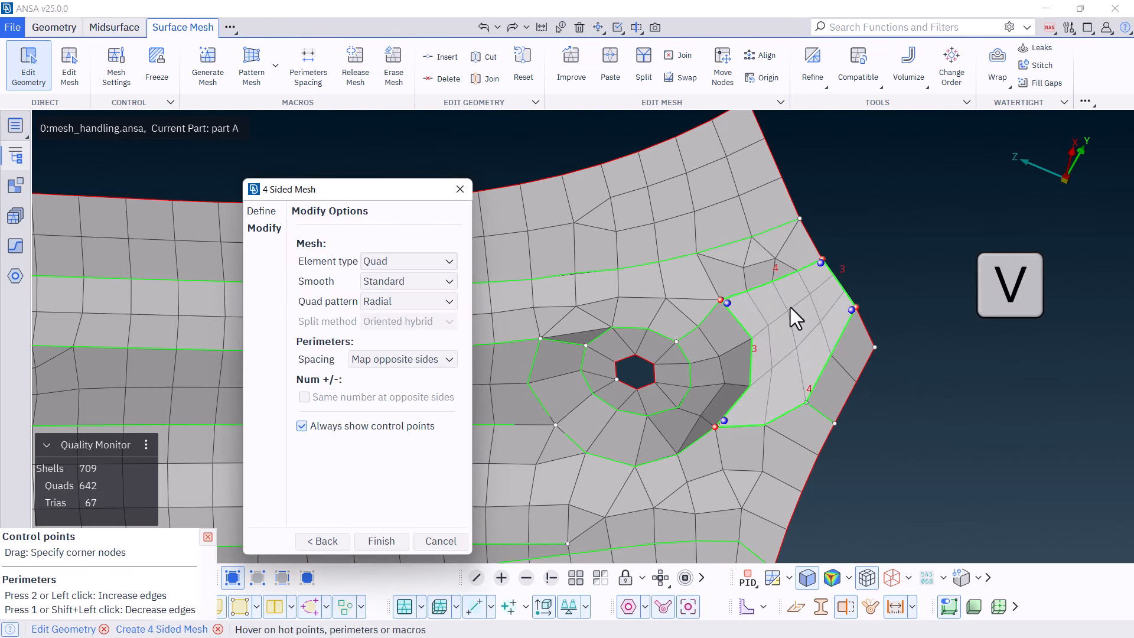
pyautogui.middleClick(686, 281)
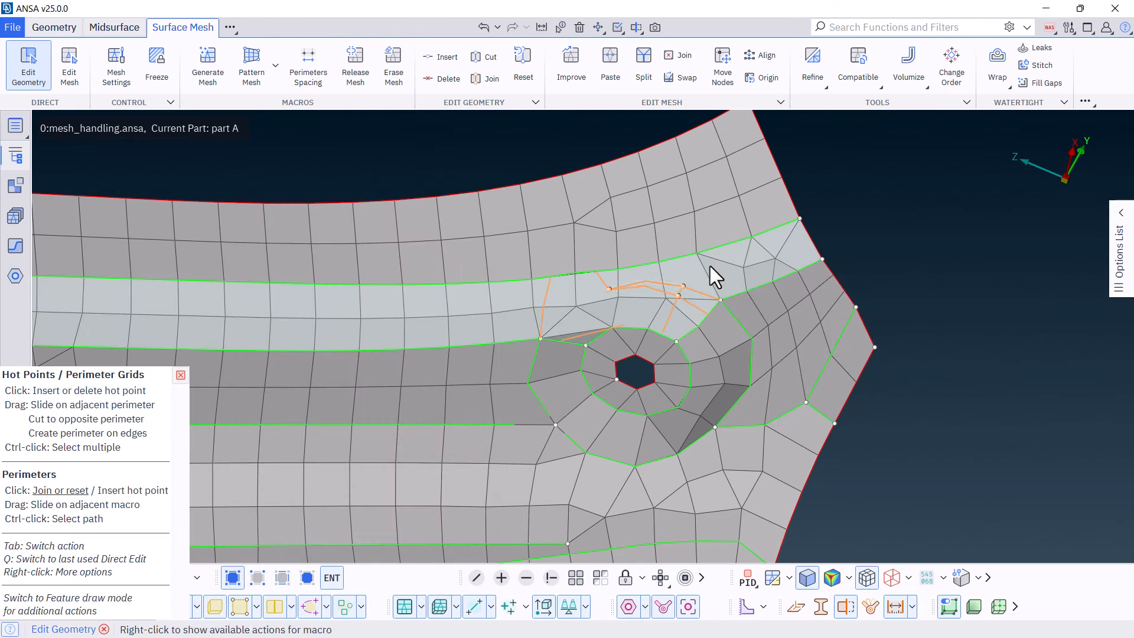
pyautogui.press('v')
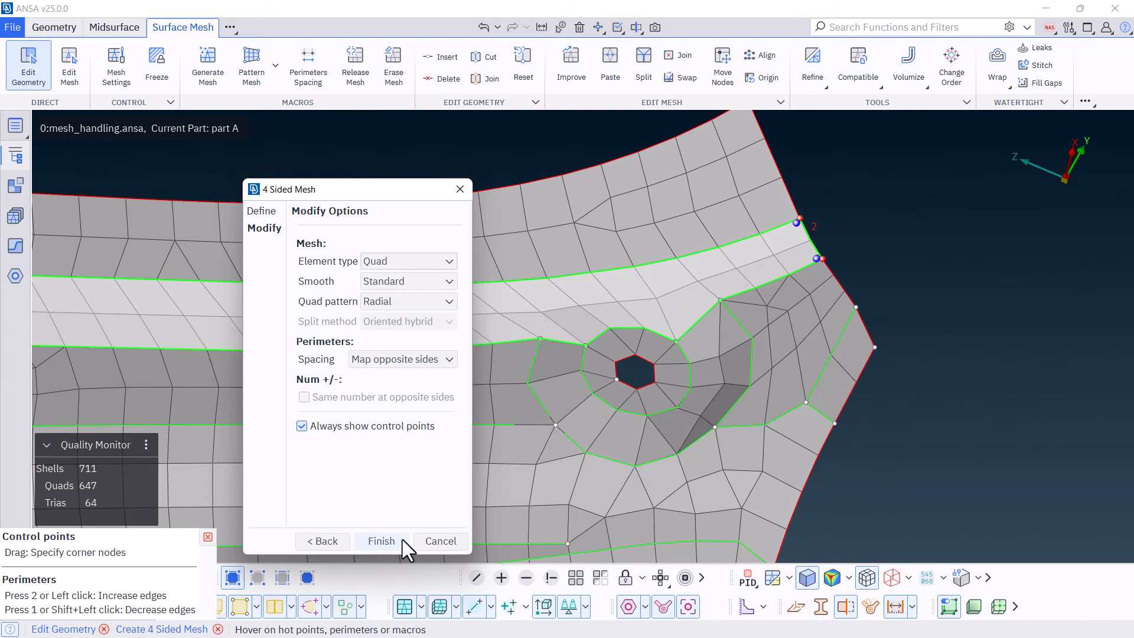
pyautogui.click(402, 540)
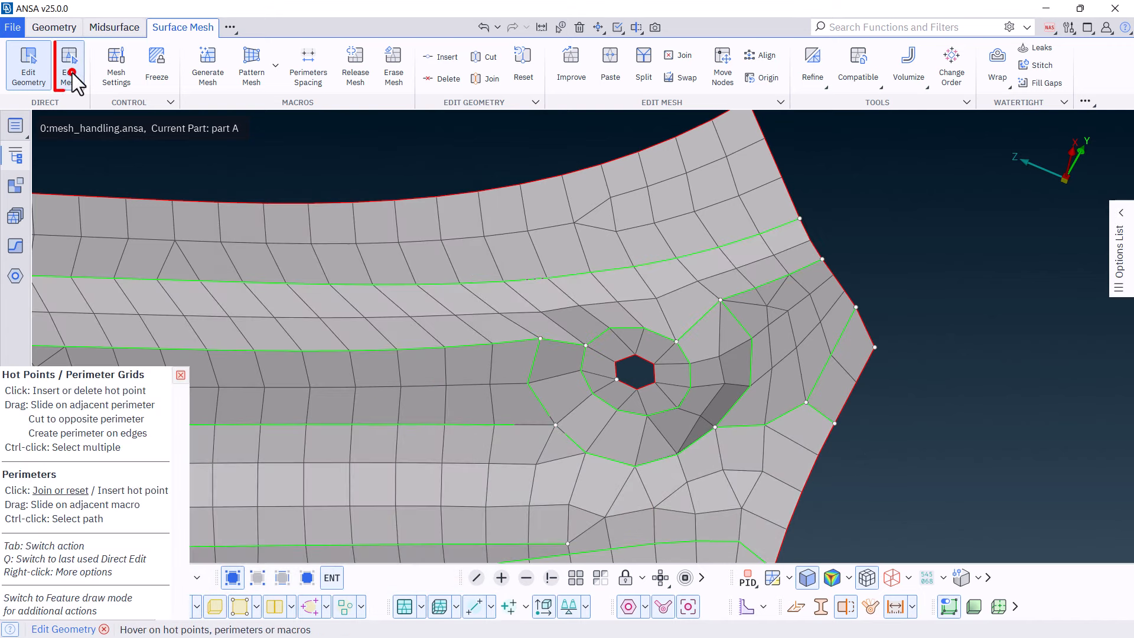
# Step: Toggle between direct mesh and geometry editing, and slide the hot point at the lower perimeter's tip toward the part's narrow end
pyautogui.click(71, 72)
pyautogui.scroll(-3, 538, 273)
pyautogui.scroll(2, 455, 263)
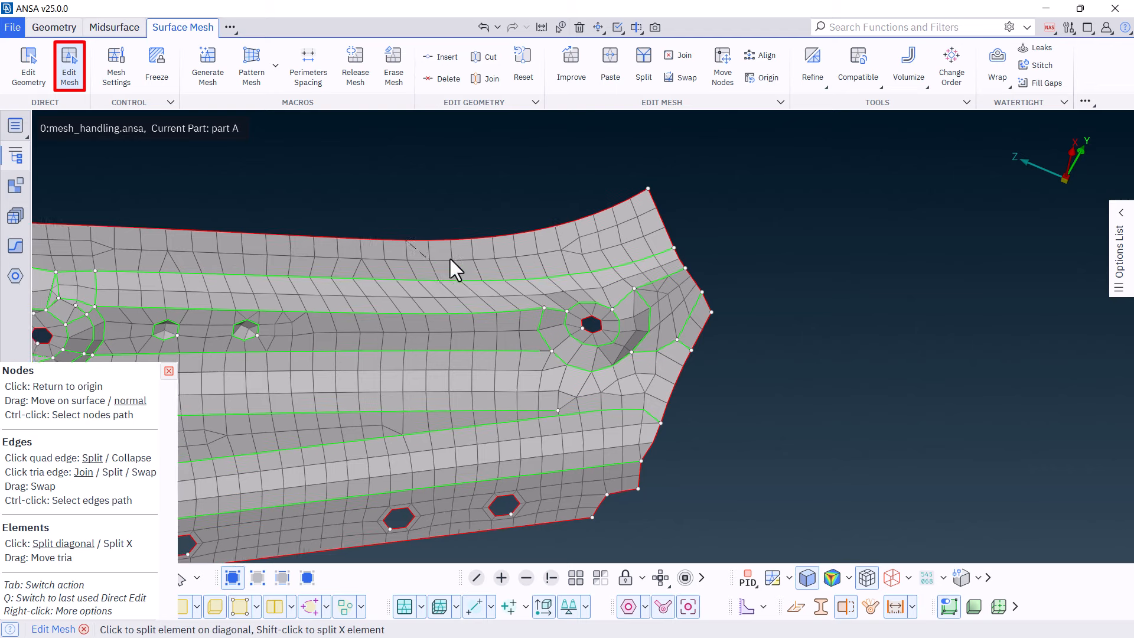
pyautogui.keyDown('ctrl'); pyautogui.moveTo(450, 258); pyautogui.dragTo(622, 255, button='middle'); pyautogui.keyUp('ctrl')
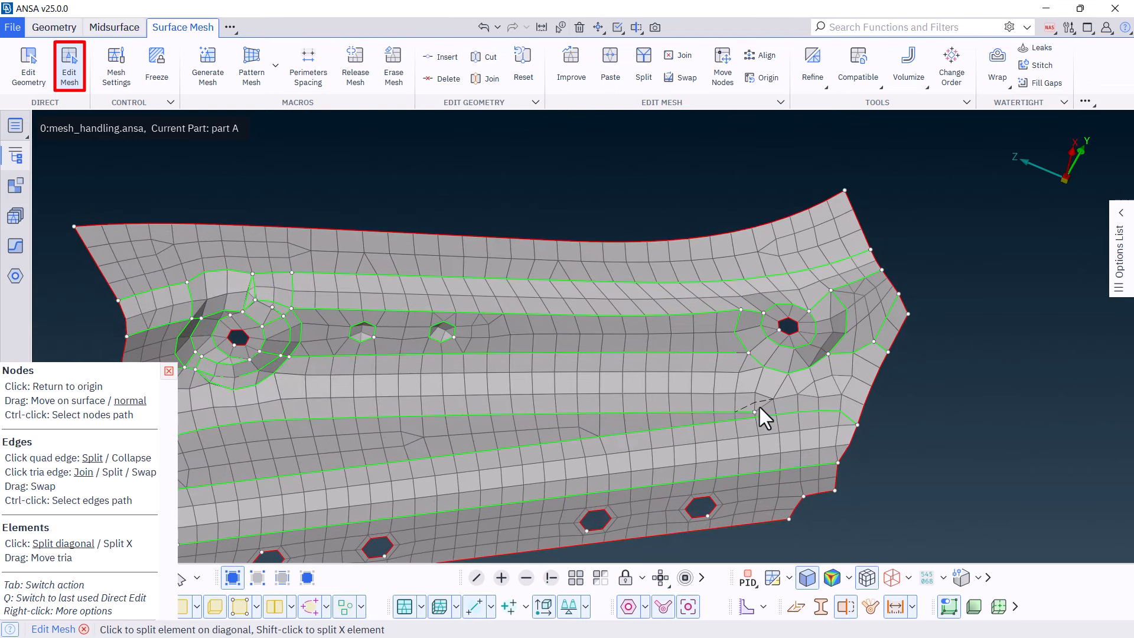
pyautogui.press('q')
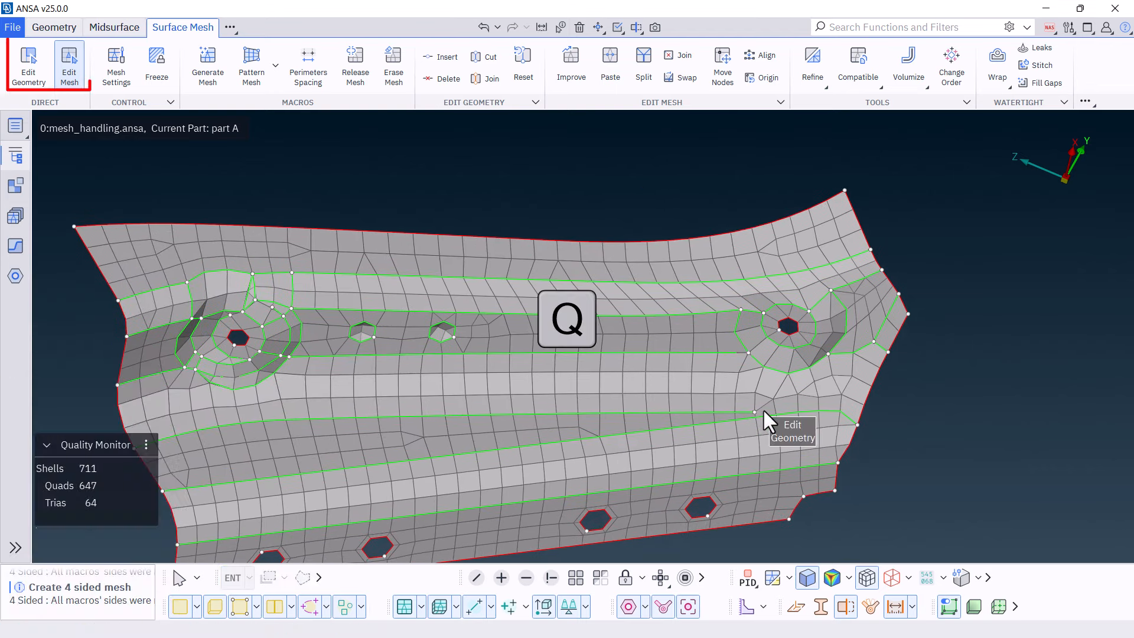
pyautogui.click(763, 410)
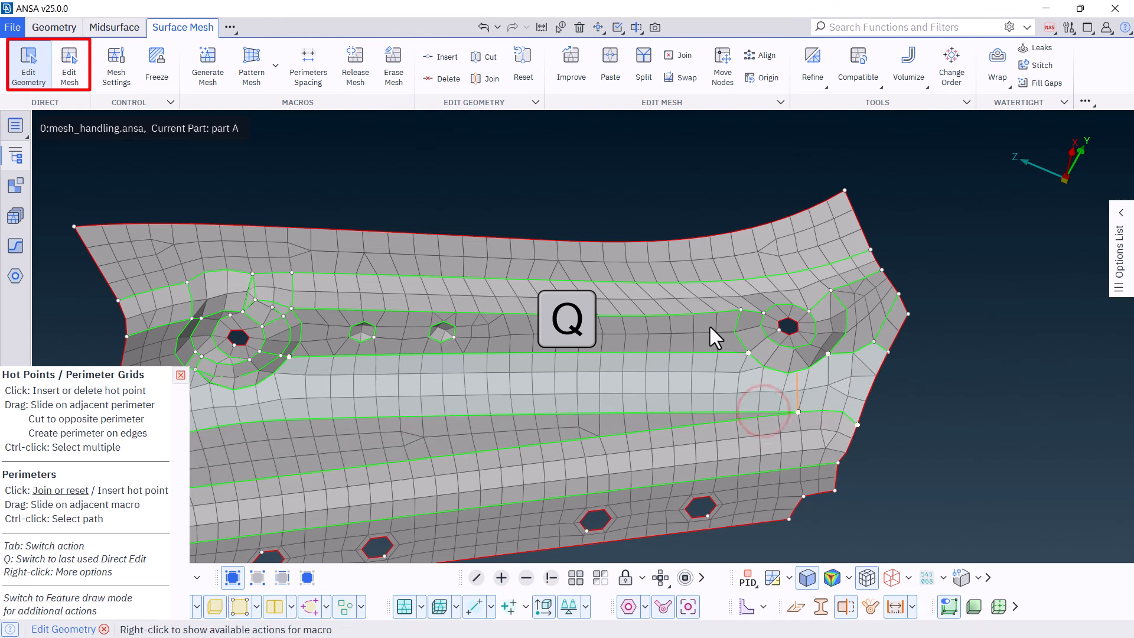
# Step: Switch to direct mesh editing and eliminate two upper flange trias near the wide end by moving them lengthwise toward the narrow end
pyautogui.press('q')
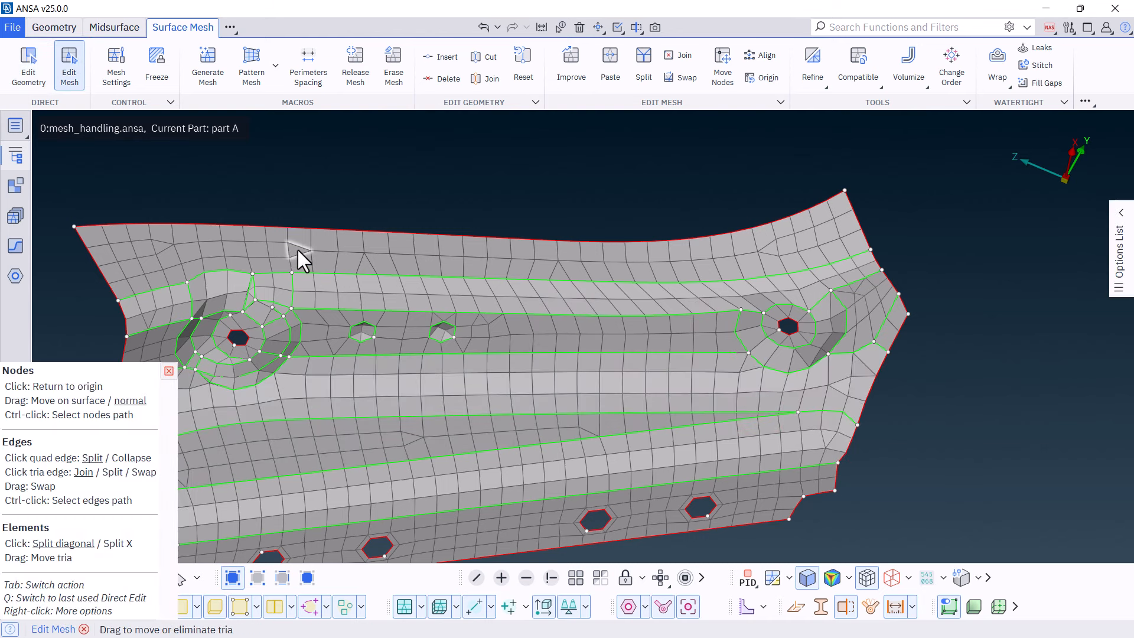
pyautogui.moveTo(298, 247); pyautogui.dragTo(853, 202)
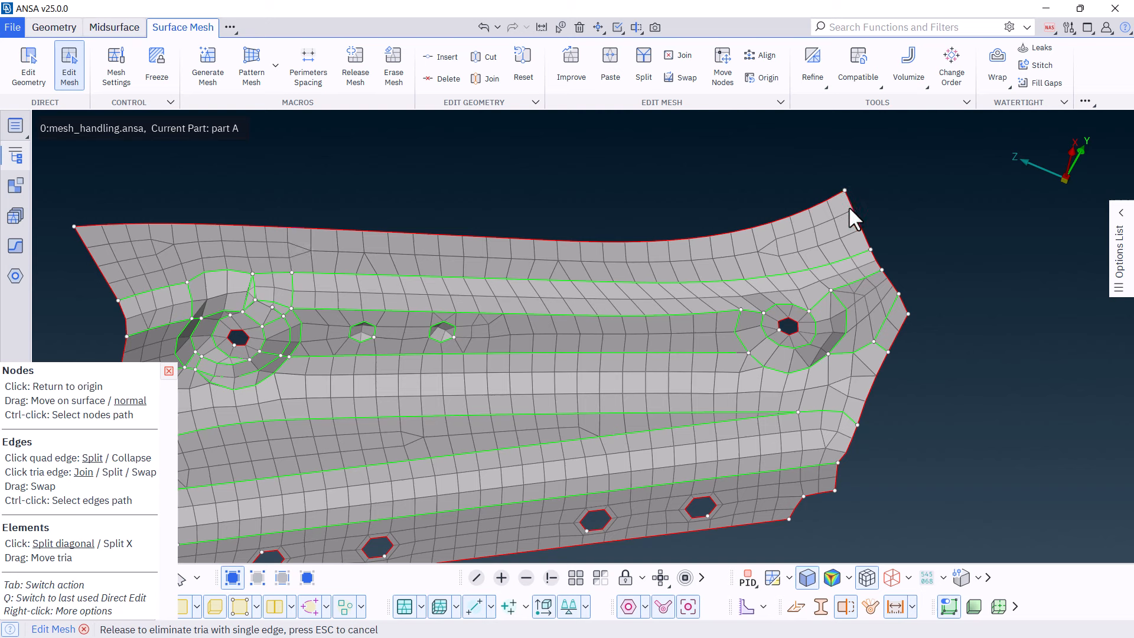
pyautogui.moveTo(849, 208); pyautogui.dragTo(849, 209)
pyautogui.moveTo(159, 247); pyautogui.dragTo(779, 253)
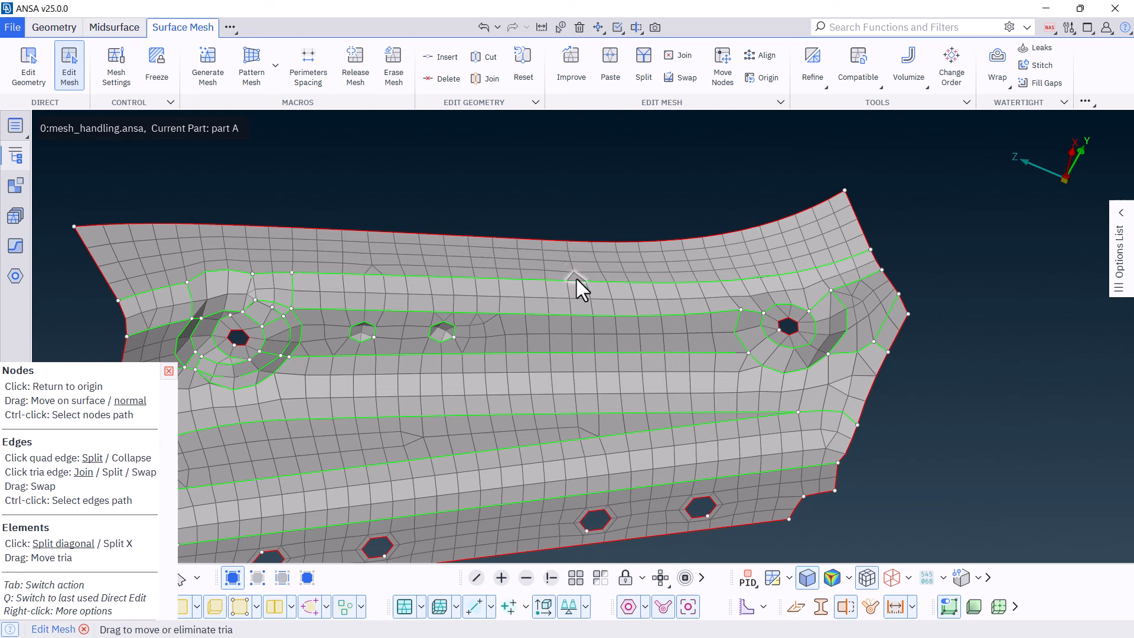
# Step: Eliminate the two trias along the upper flange's inner perimeter by moving them to its outer free edge
pyautogui.moveTo(577, 278); pyautogui.dragTo(570, 232)
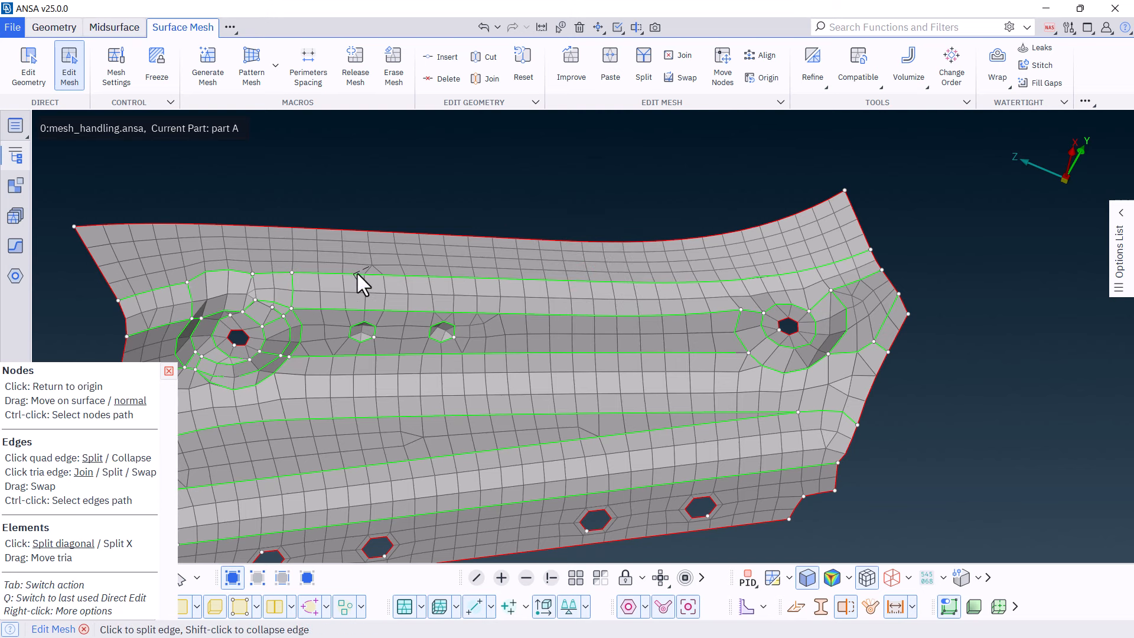
pyautogui.moveTo(374, 269); pyautogui.dragTo(374, 229)
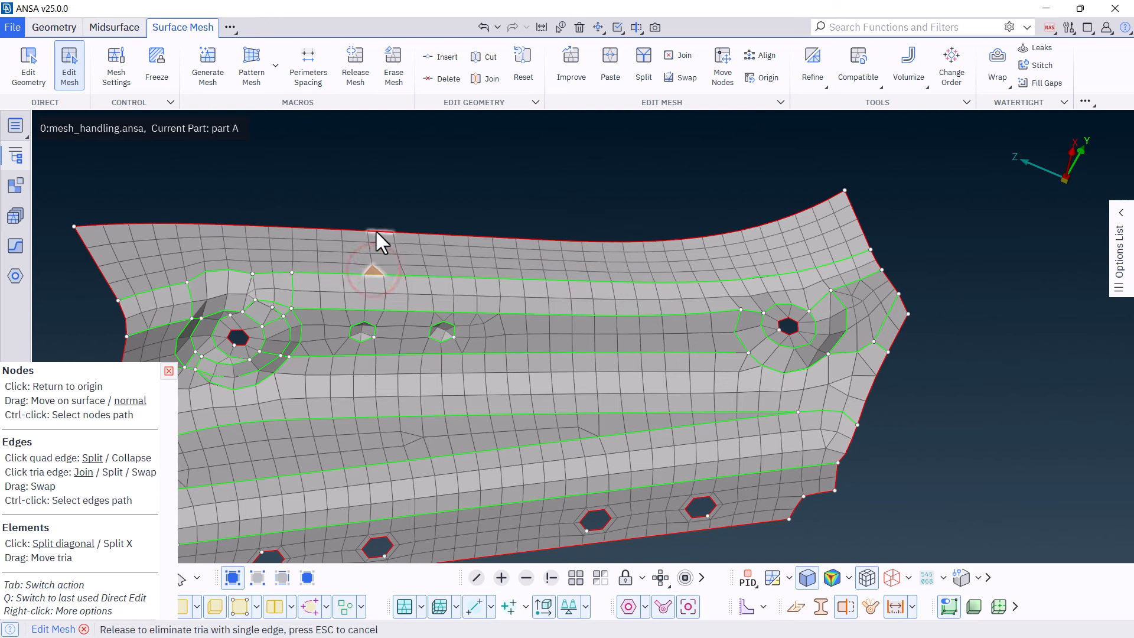
pyautogui.scroll(3, 826, 310)
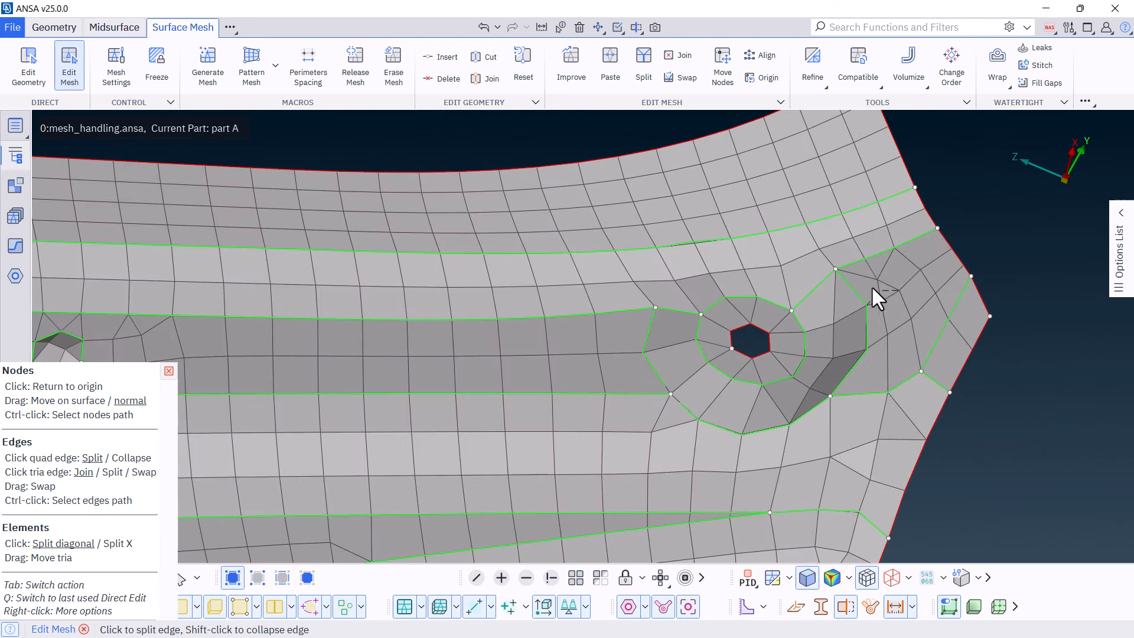
# Step: Eliminate the tria beside the narrow end's embossed hole by moving it across the mesh to the upper flange's outer free edge
pyautogui.moveTo(848, 292); pyautogui.dragTo(794, 332, button='middle')
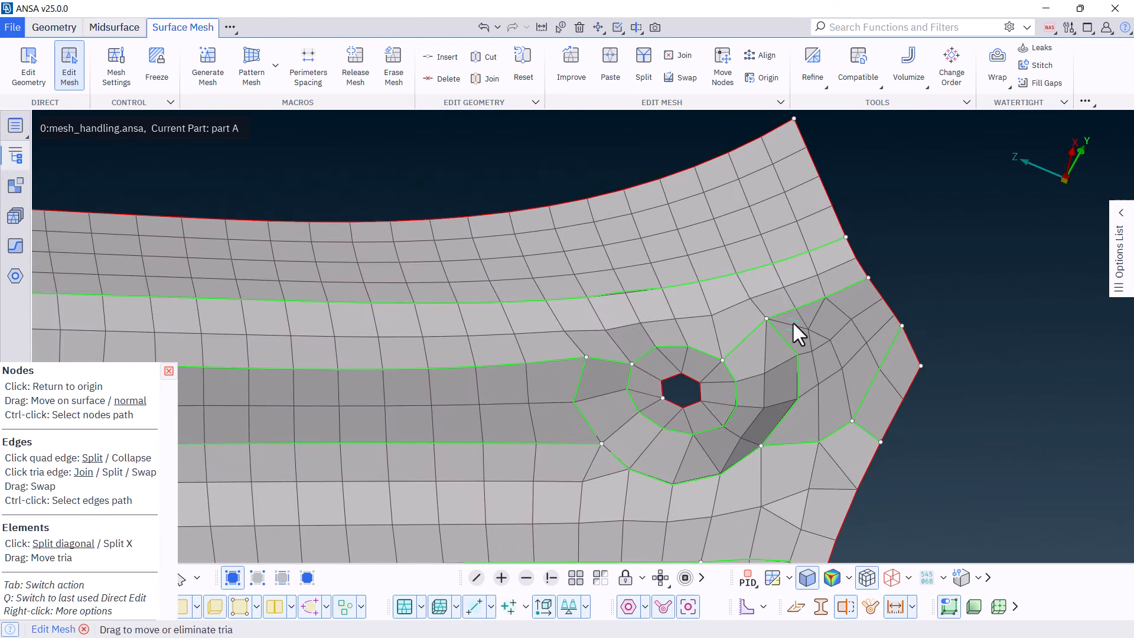
pyautogui.scroll(3, 793, 324)
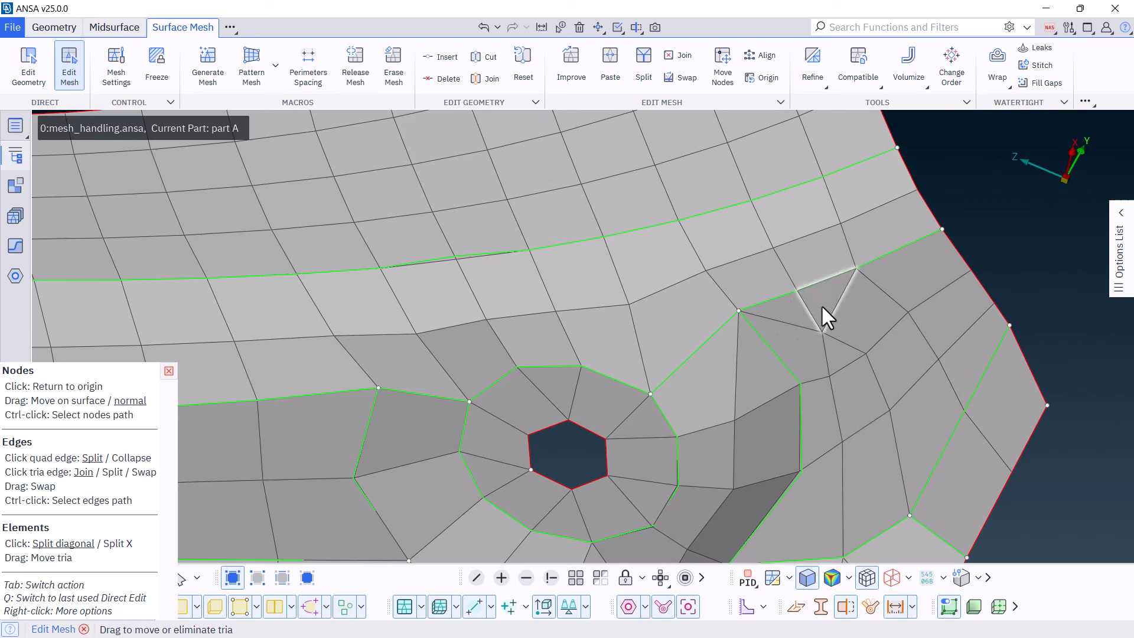
pyautogui.moveTo(821, 306); pyautogui.dragTo(790, 307)
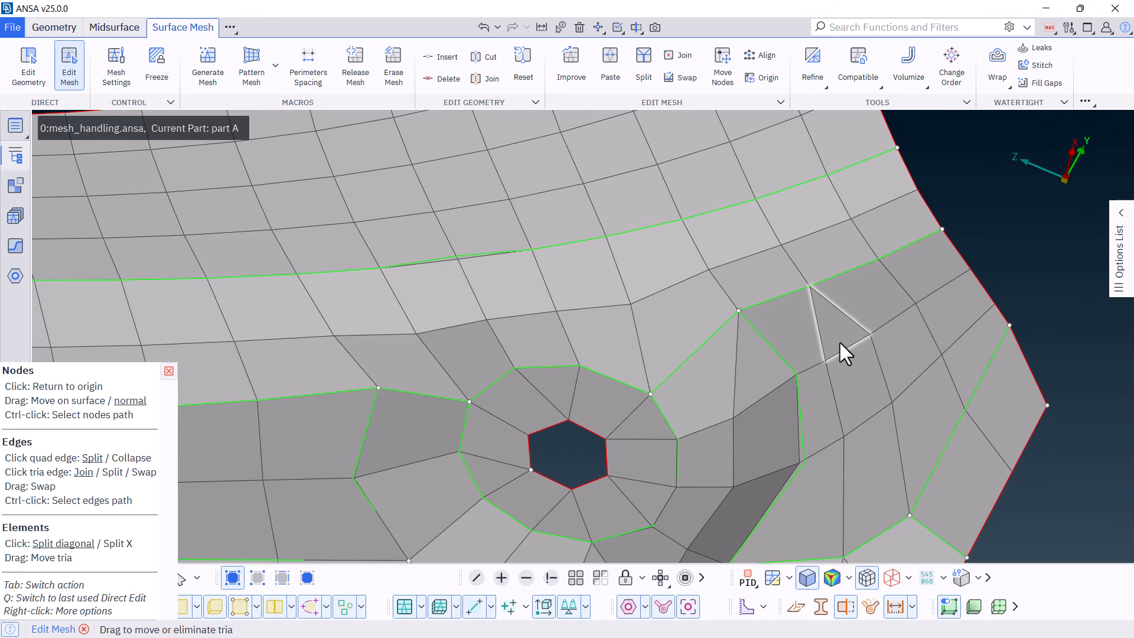
pyautogui.scroll(-3, 835, 338)
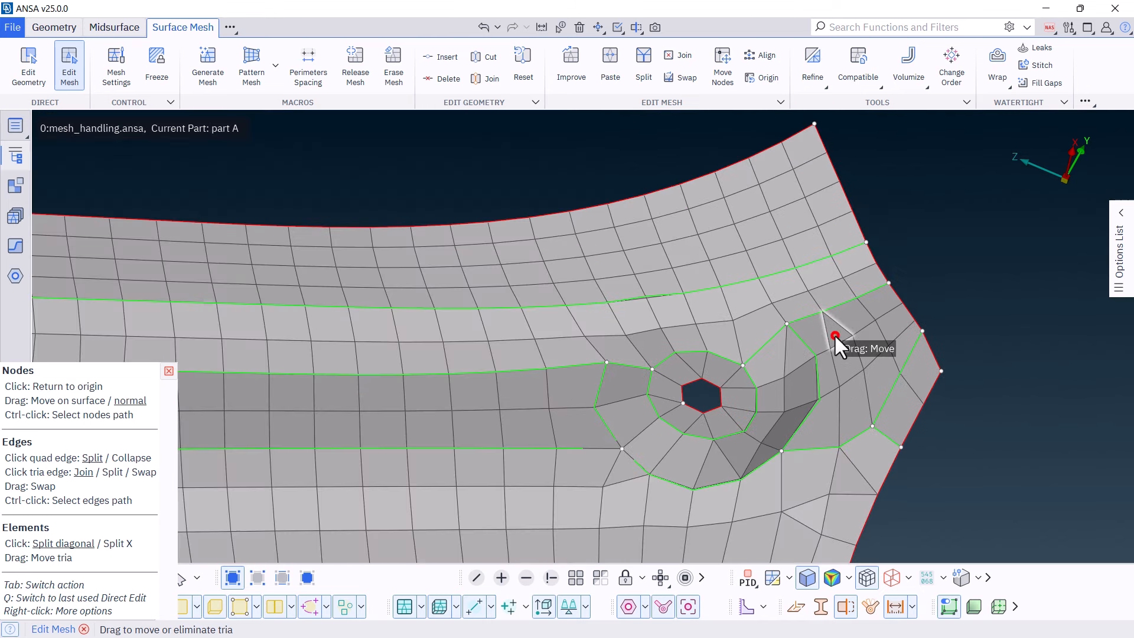
pyautogui.moveTo(834, 335); pyautogui.dragTo(757, 154)
pyautogui.scroll(3, 657, 321)
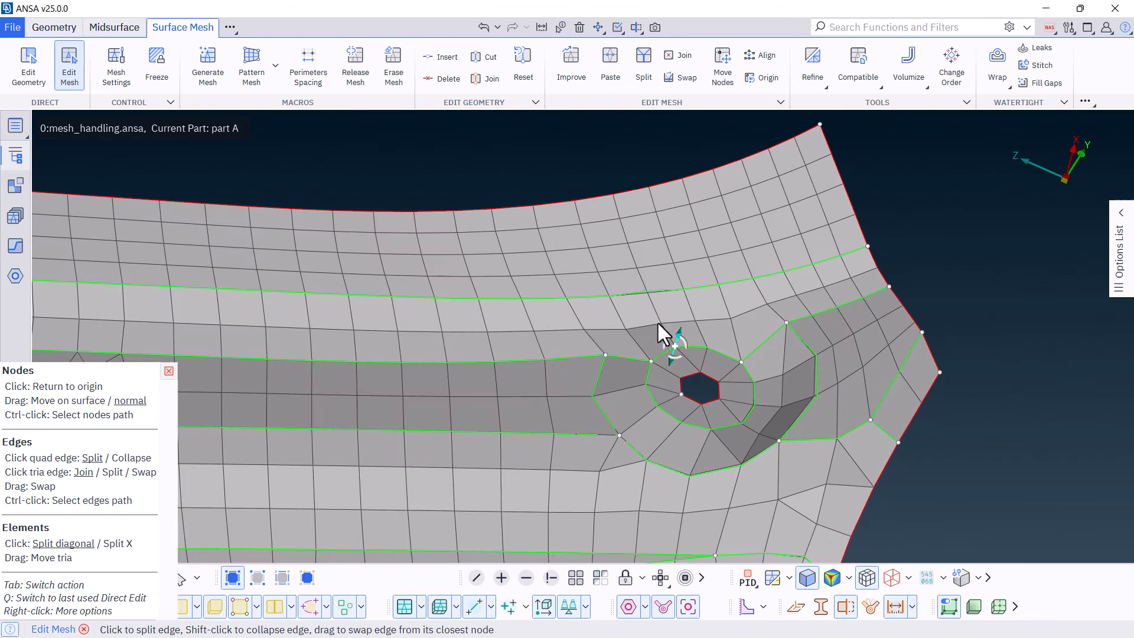
# Step: Return the two displaced nodes on the upper flange's inner perimeter above the narrow end's hole to their origin positions
pyautogui.scroll(-3, 654, 306)
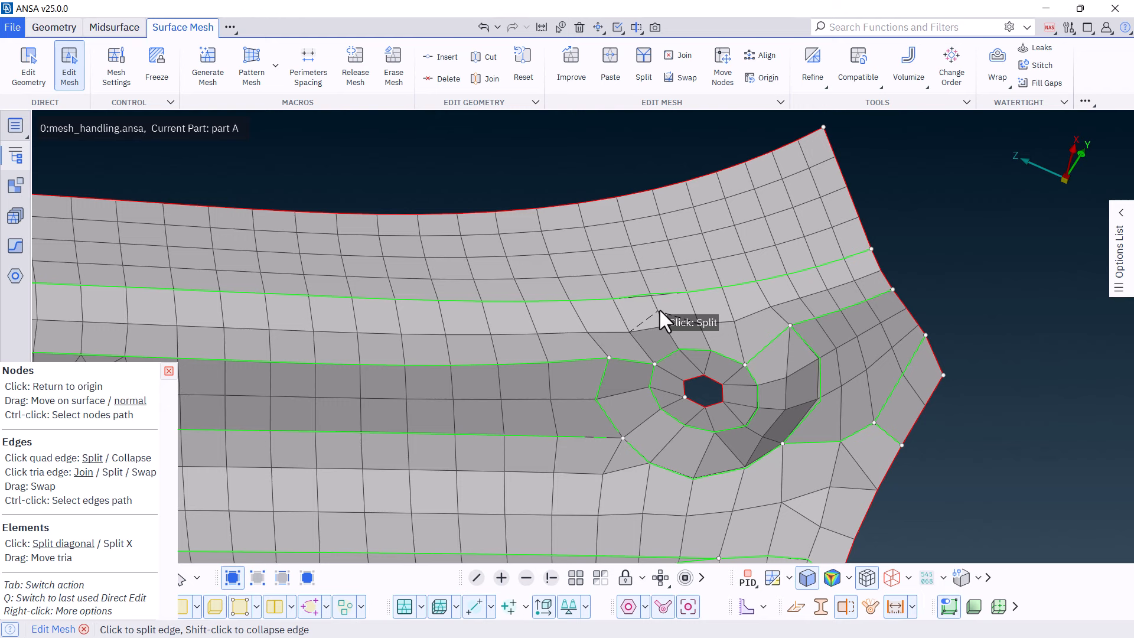
pyautogui.scroll(2, 670, 307)
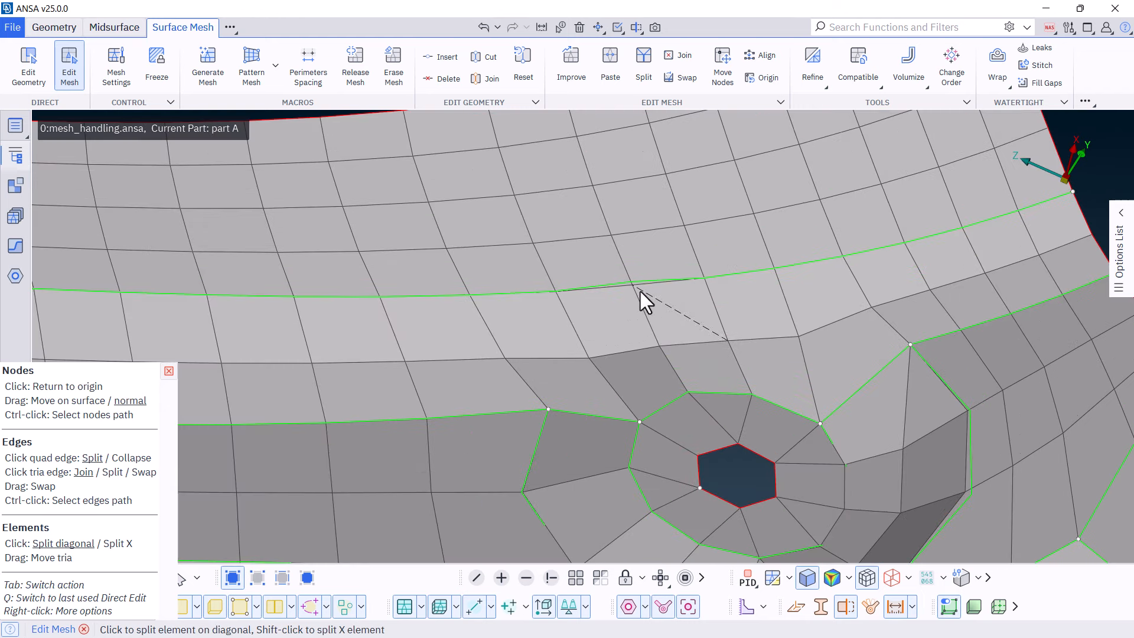
pyautogui.scroll(3, 633, 288)
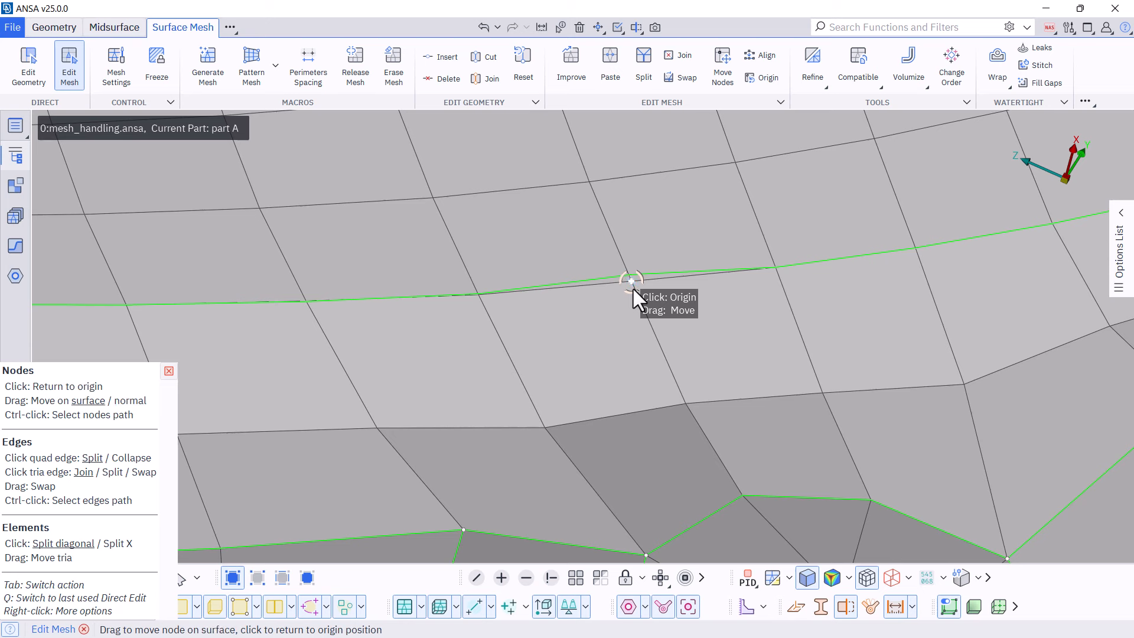
pyautogui.moveTo(632, 287); pyautogui.dragTo(630, 278)
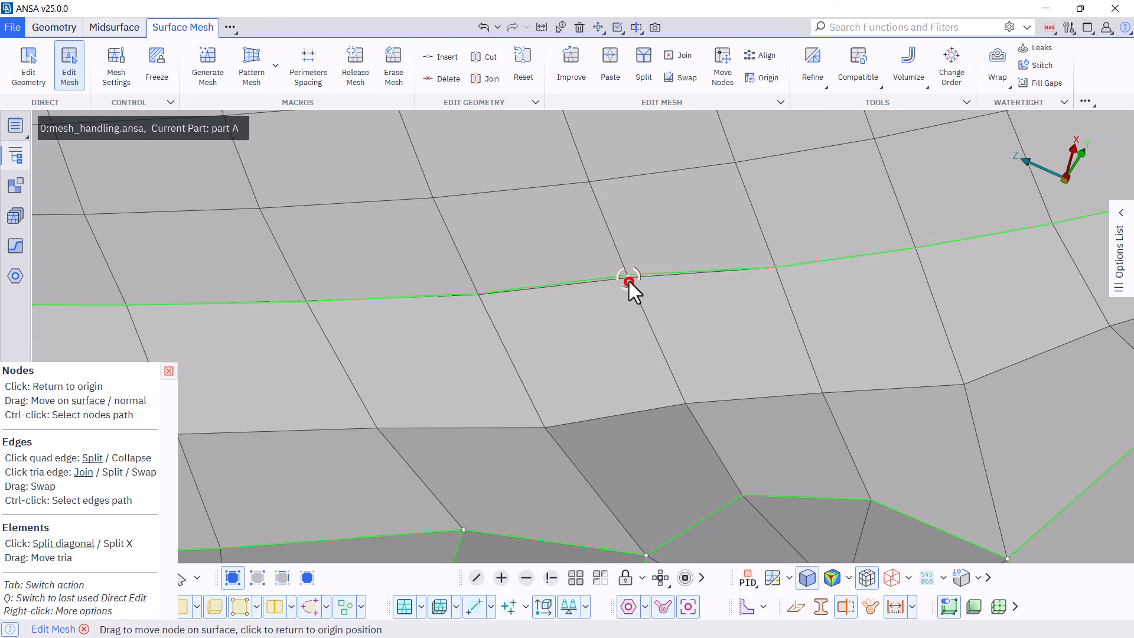
pyautogui.click(629, 281)
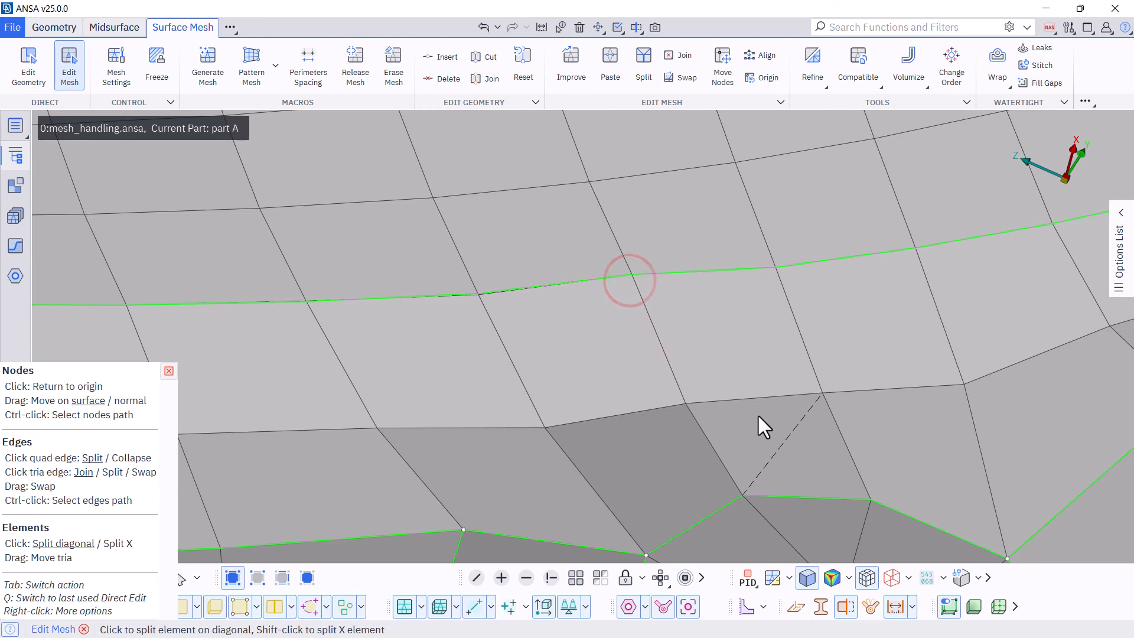
pyautogui.click(479, 296)
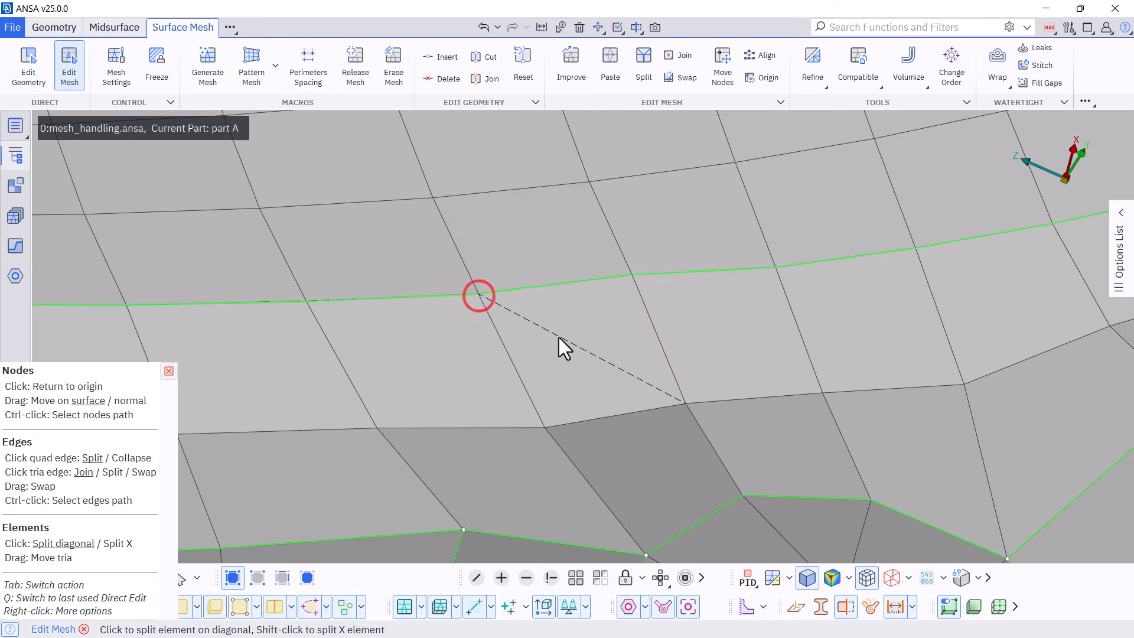
# Step: Return the two displaced nodes on the embossment's outer perimeter, on the side facing the narrow end, to their origin positions
pyautogui.scroll(-3, 560, 338)
pyautogui.keyDown('ctrl'); pyautogui.moveTo(960, 405); pyautogui.dragTo(881, 258, button='middle'); pyautogui.keyUp('ctrl')
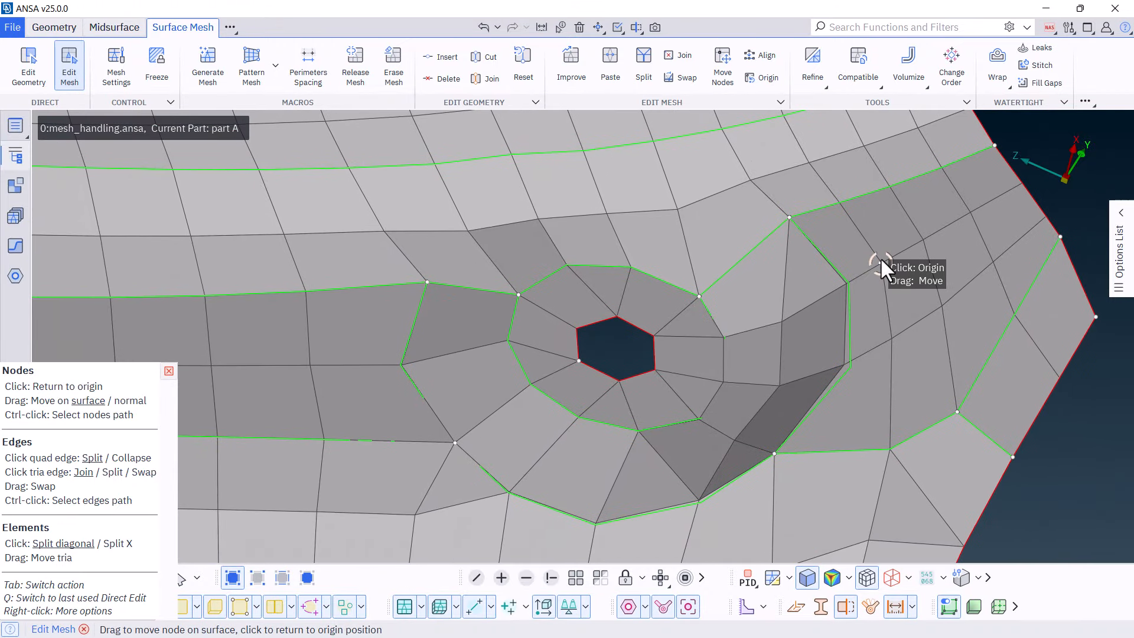
pyautogui.click(846, 362)
pyautogui.click(844, 284)
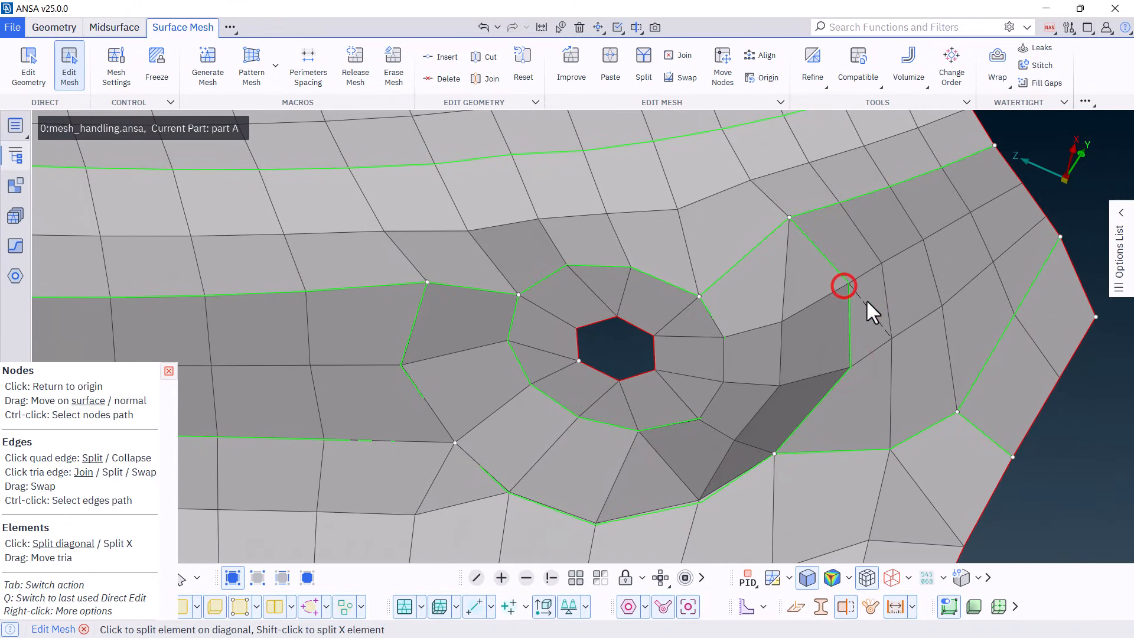
pyautogui.scroll(-3, 866, 298)
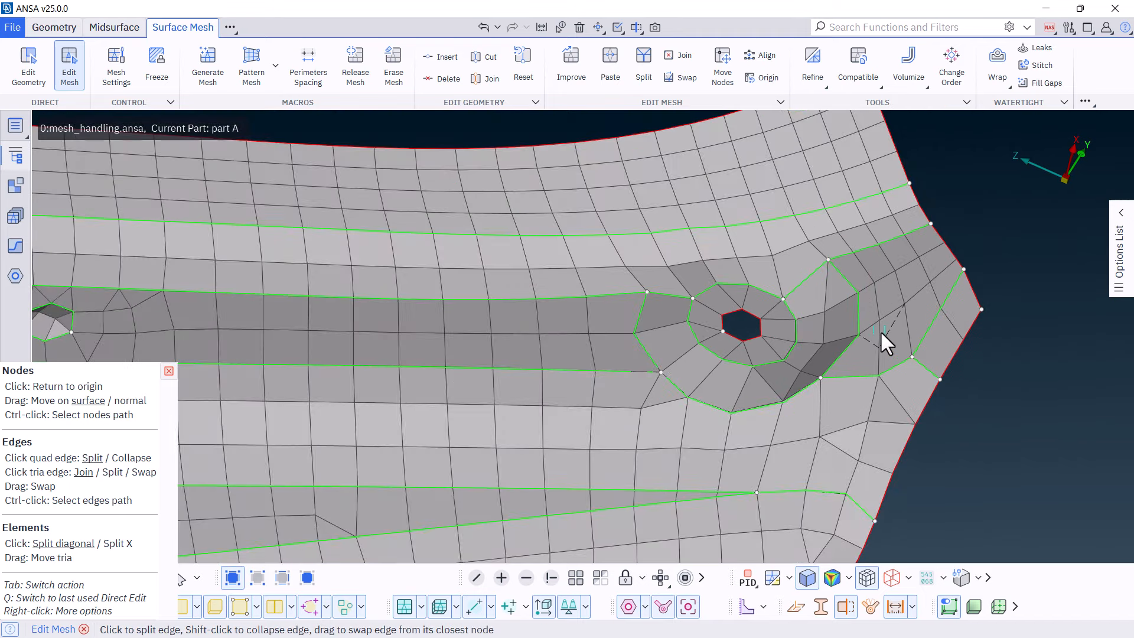
# Step: Reconstruct and smooth the shells along the narrow end's slanted free edge below the embossed hole with the Mesh Brush
pyautogui.press('b')
pyautogui.click(872, 434)
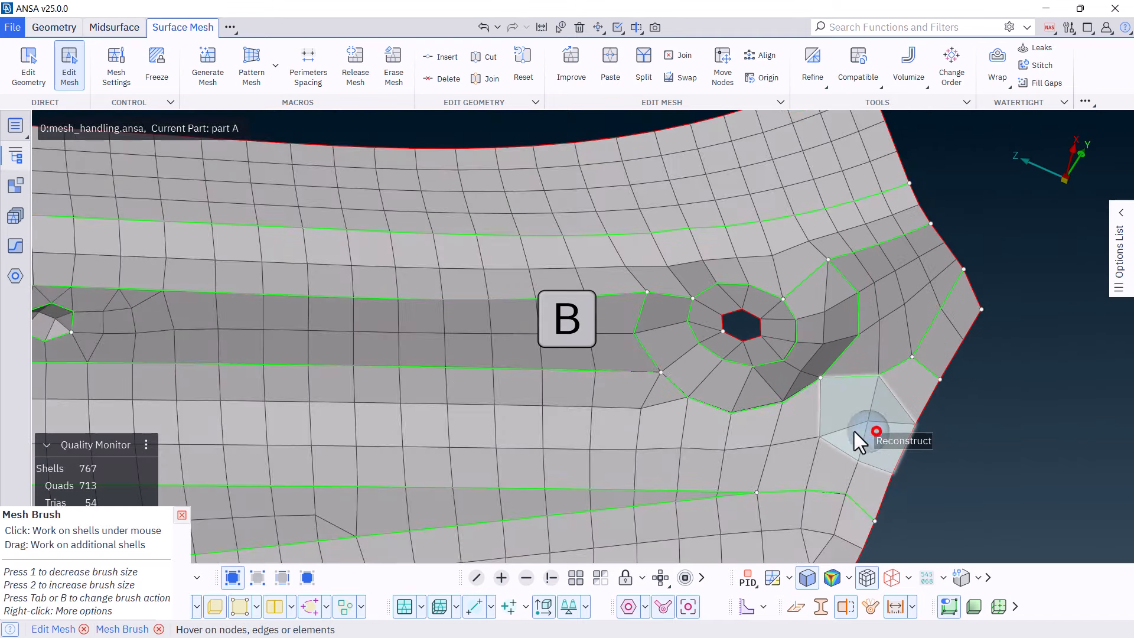
pyautogui.moveTo(899, 402)
pyautogui.mouseDown()
pyautogui.moveTo(753, 441)
pyautogui.moveTo(868, 470)
pyautogui.mouseUp()
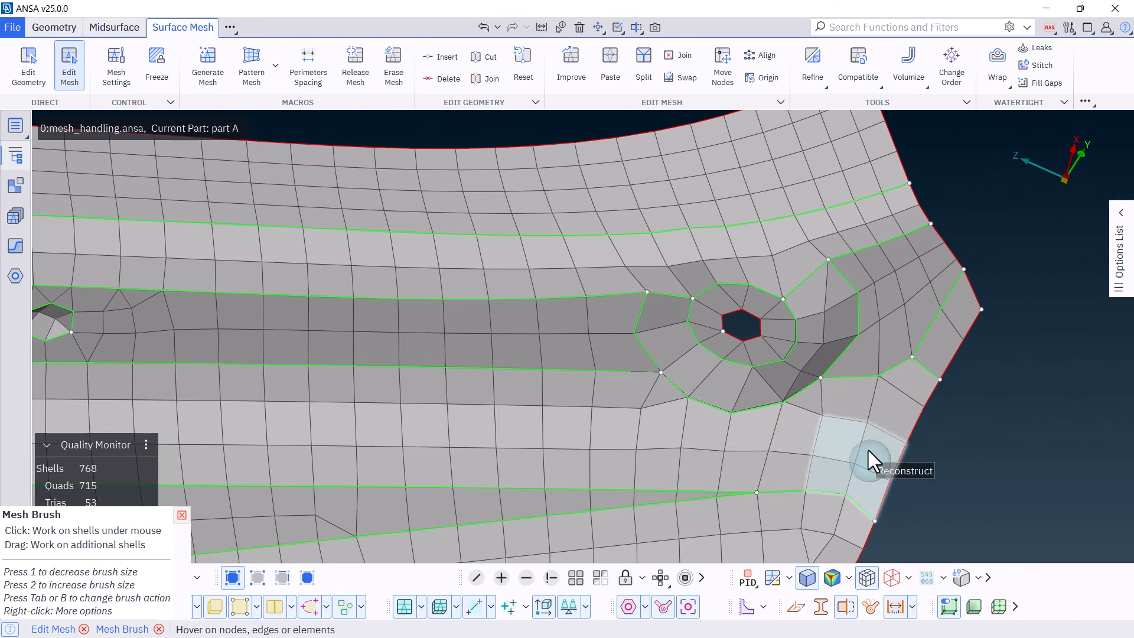
pyautogui.press('Tab')
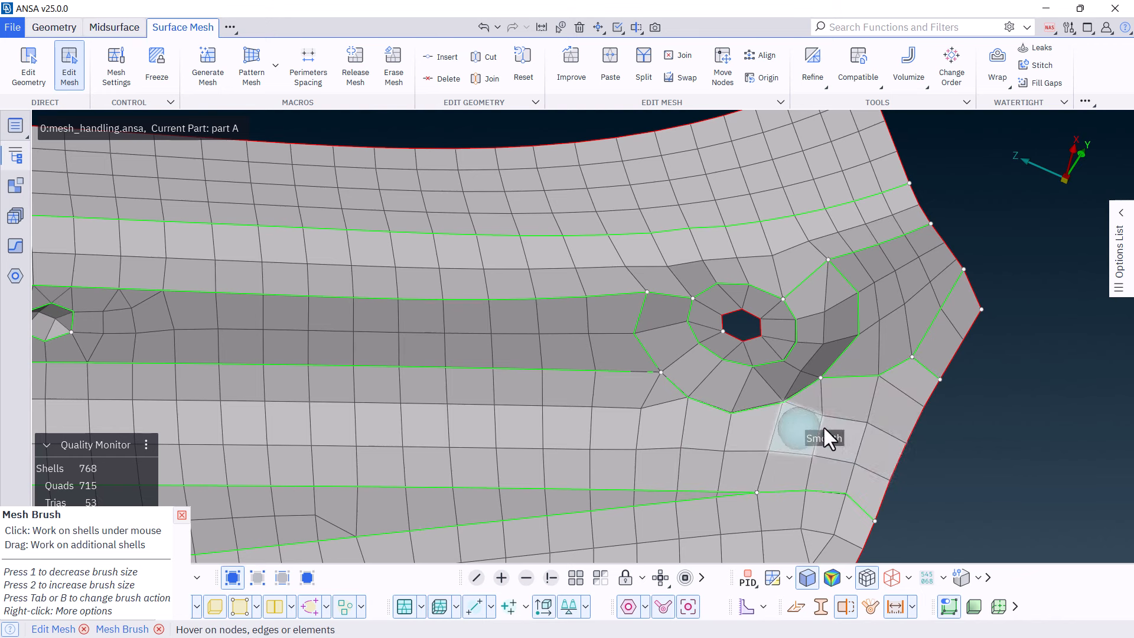
pyautogui.press('Tab')
pyautogui.moveTo(819, 423)
pyautogui.mouseDown()
pyautogui.moveTo(569, 441)
pyautogui.moveTo(827, 452)
pyautogui.moveTo(891, 430)
pyautogui.moveTo(858, 488)
pyautogui.mouseUp()
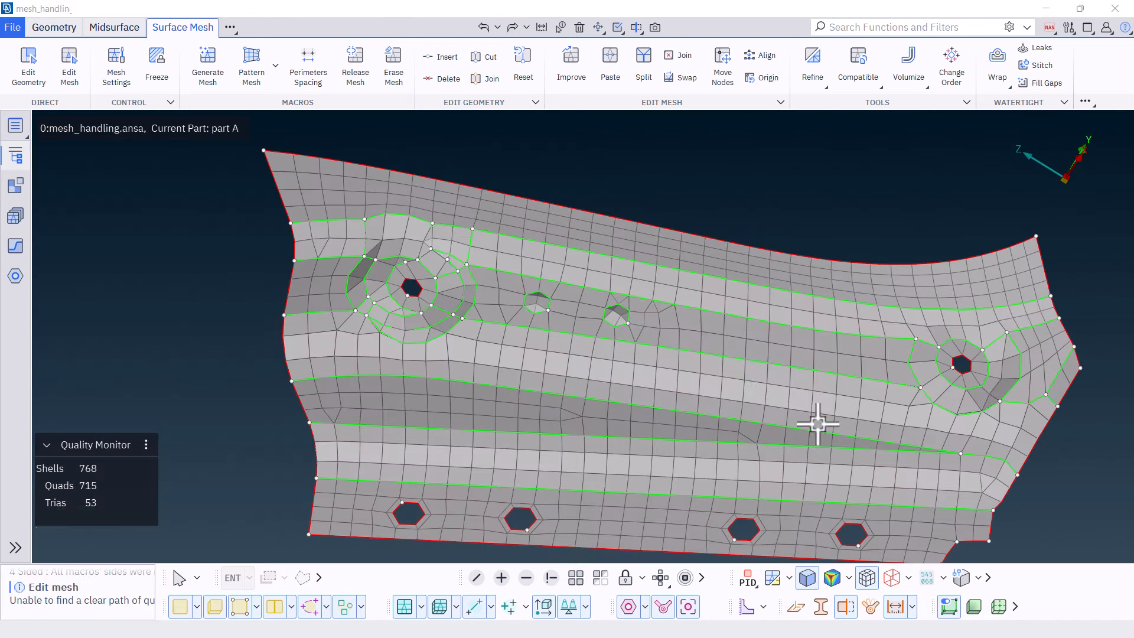
# Step: Activate direct geometry editing and freeze the upper flange macro
pyautogui.scroll(4, 383, 277)
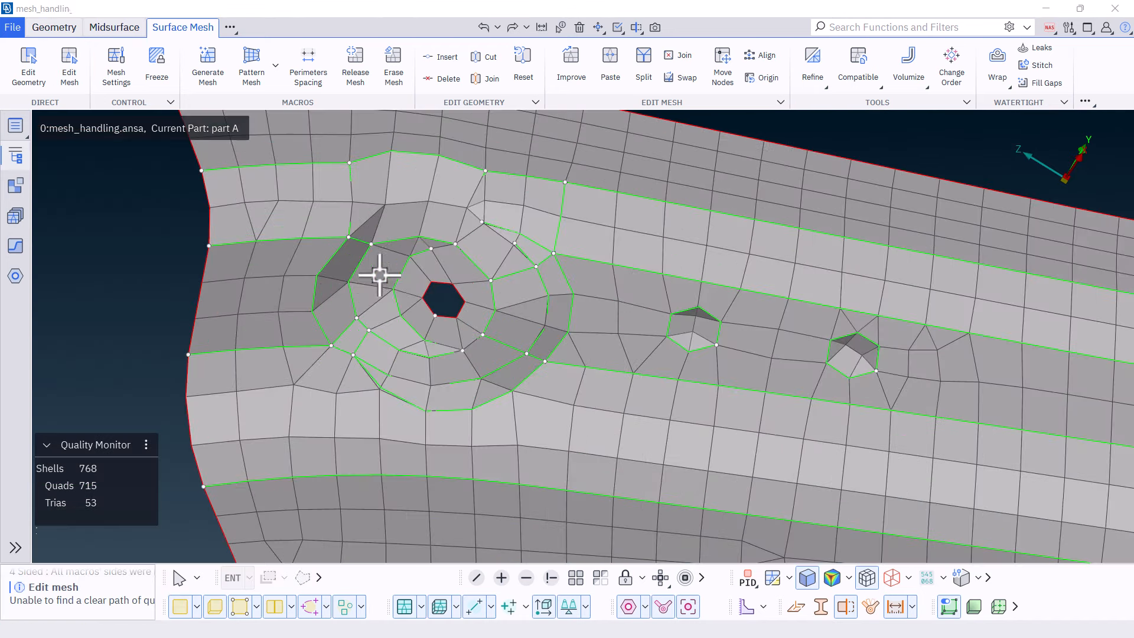
pyautogui.moveTo(414, 269)
pyautogui.keyDown('ctrl'); pyautogui.mouseDown()
pyautogui.moveTo(413, 243)
pyautogui.moveTo(417, 277)
pyautogui.mouseUp(); pyautogui.keyUp('ctrl')
pyautogui.scroll(-5, 415, 284)
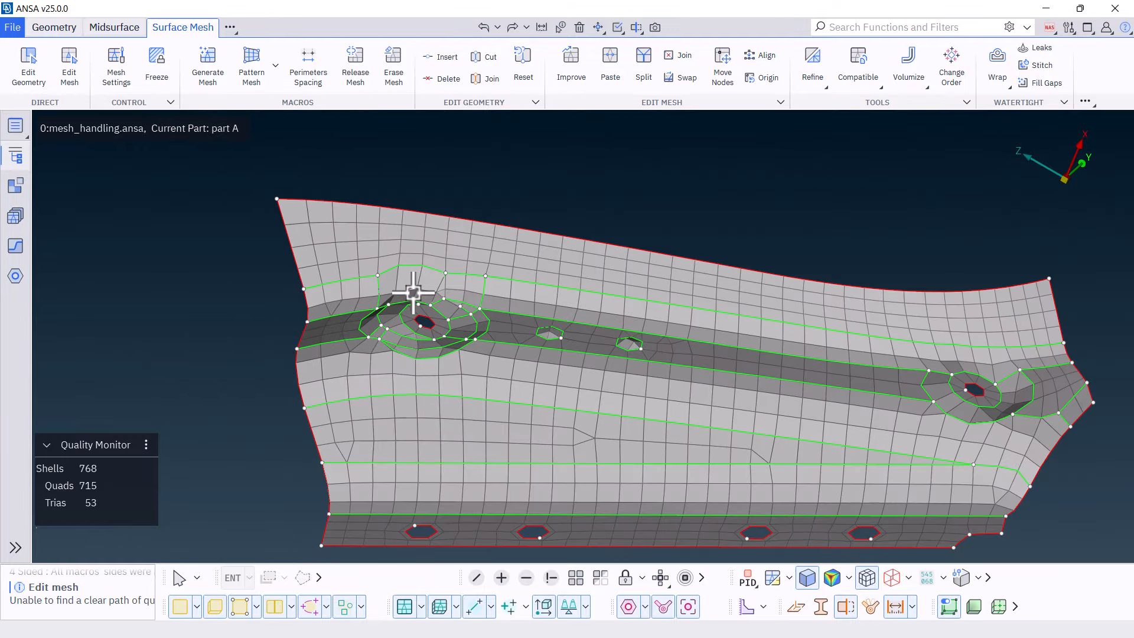
pyautogui.click(30, 76)
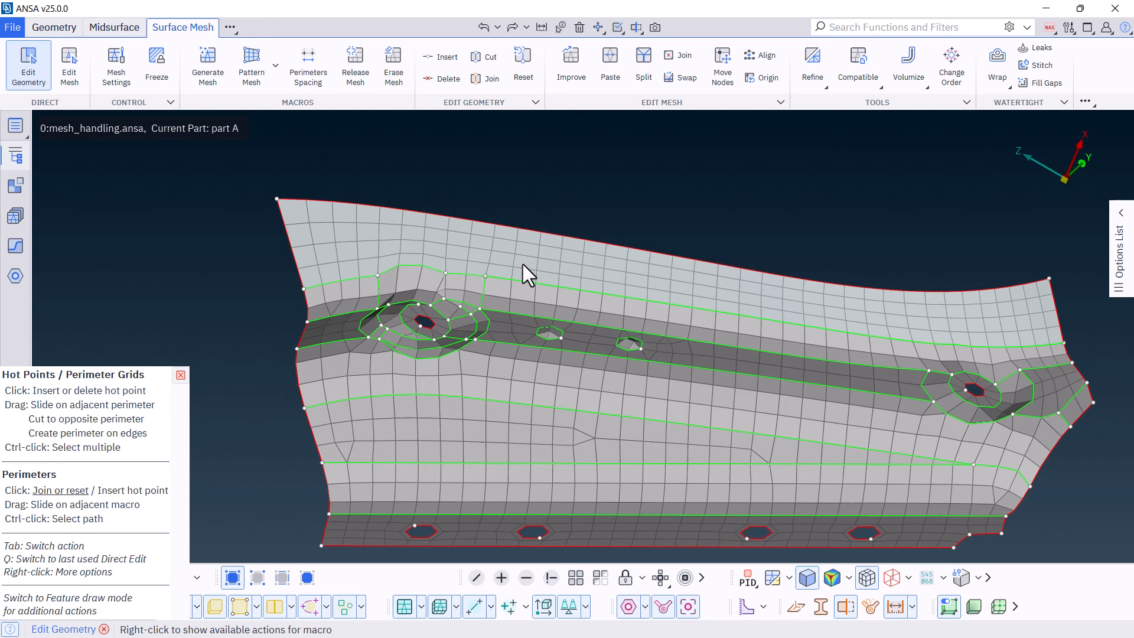
pyautogui.press('f')
pyautogui.keyDown('ctrl'); pyautogui.moveTo(511, 279); pyautogui.dragTo(504, 294); pyautogui.keyUp('ctrl')
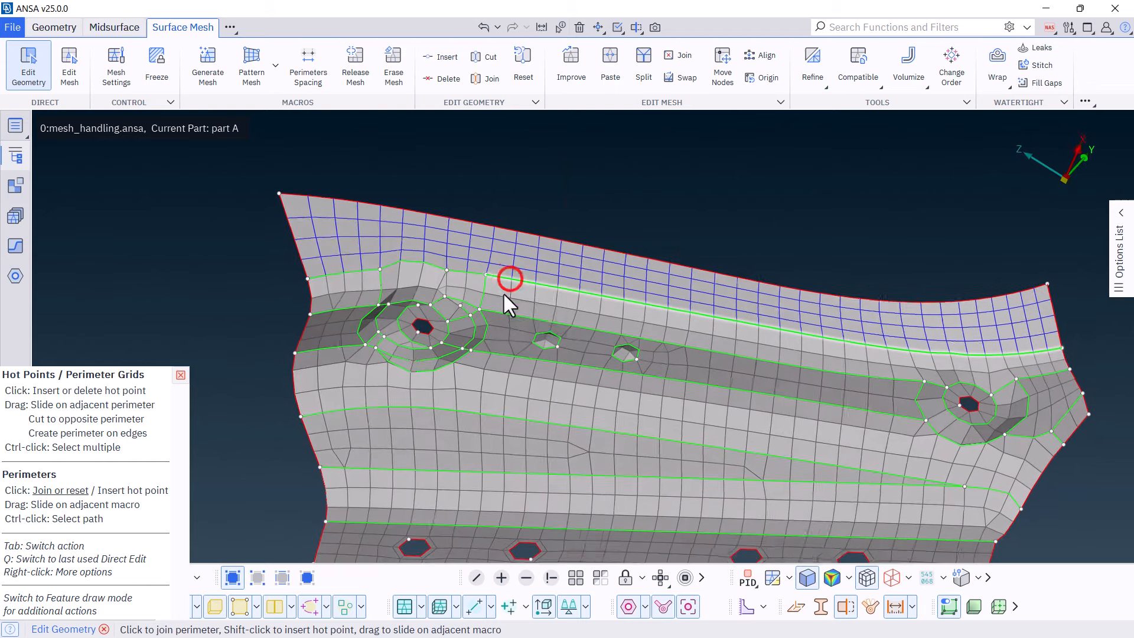
# Step: Select the redundant inner perimeters around the wide end's embossed hole with multiple selection and join them together
pyautogui.scroll(5, 384, 313)
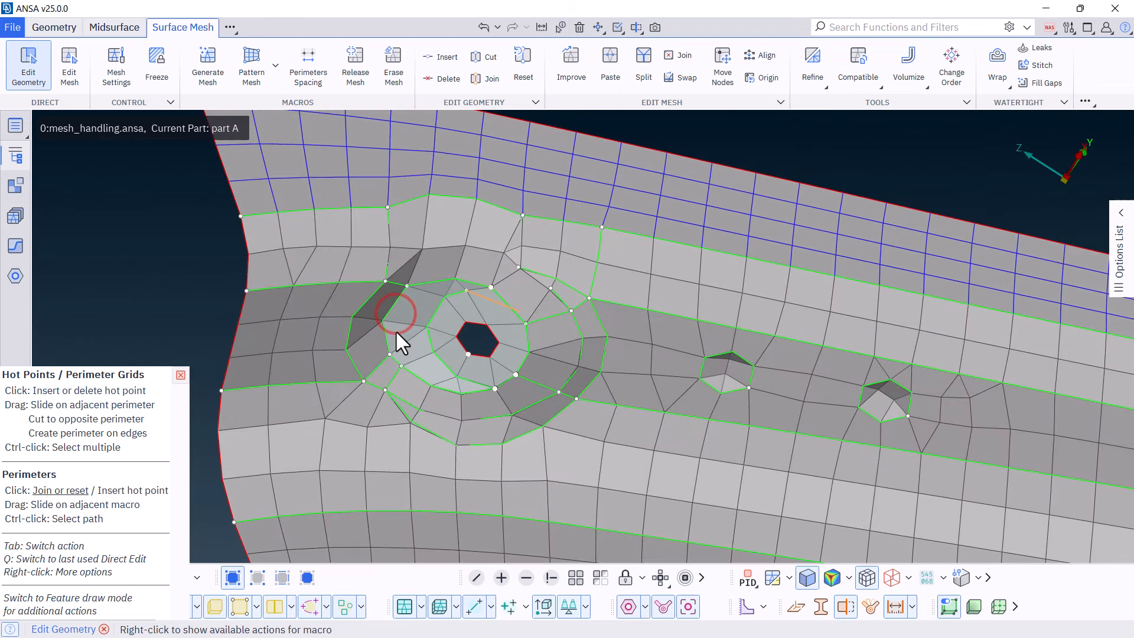
pyautogui.scroll(3, 393, 389)
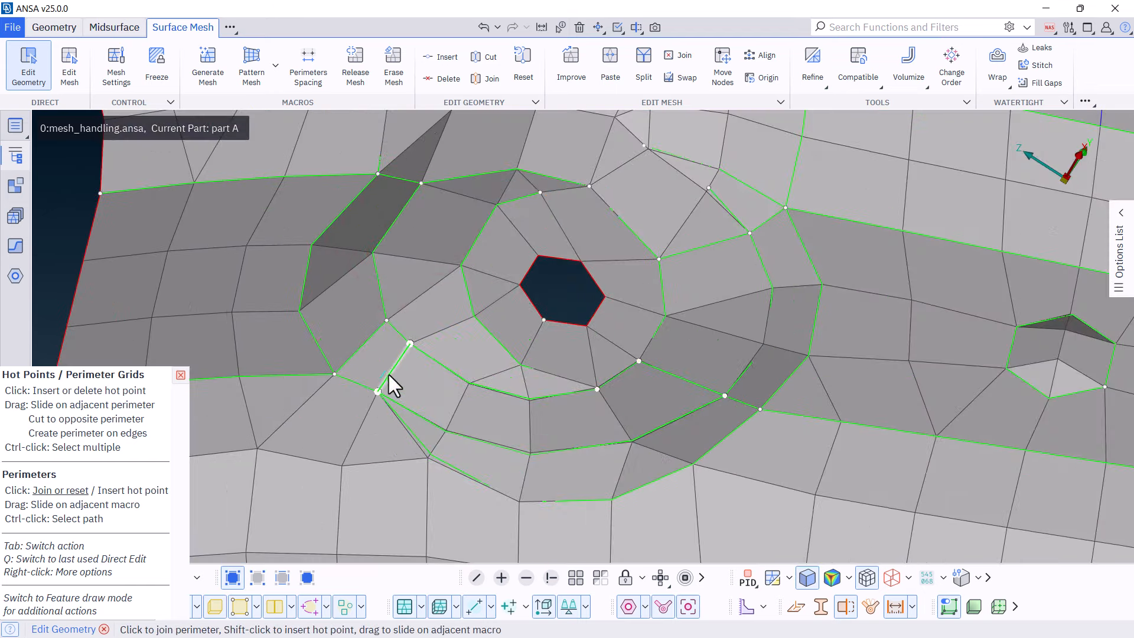
pyautogui.press('m')
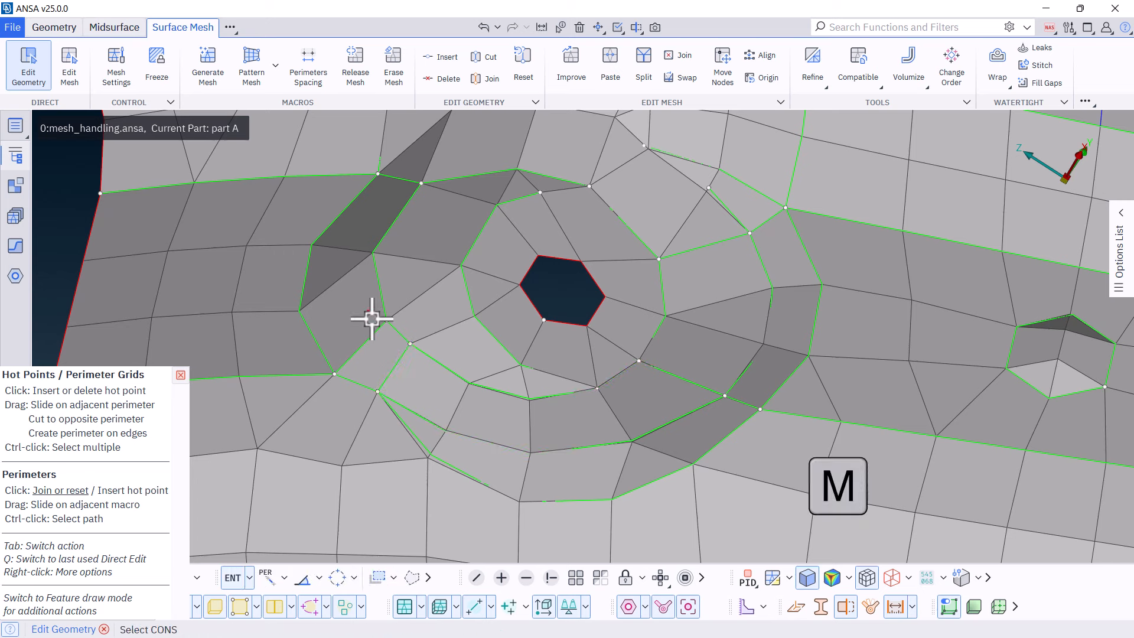
pyautogui.click(371, 319)
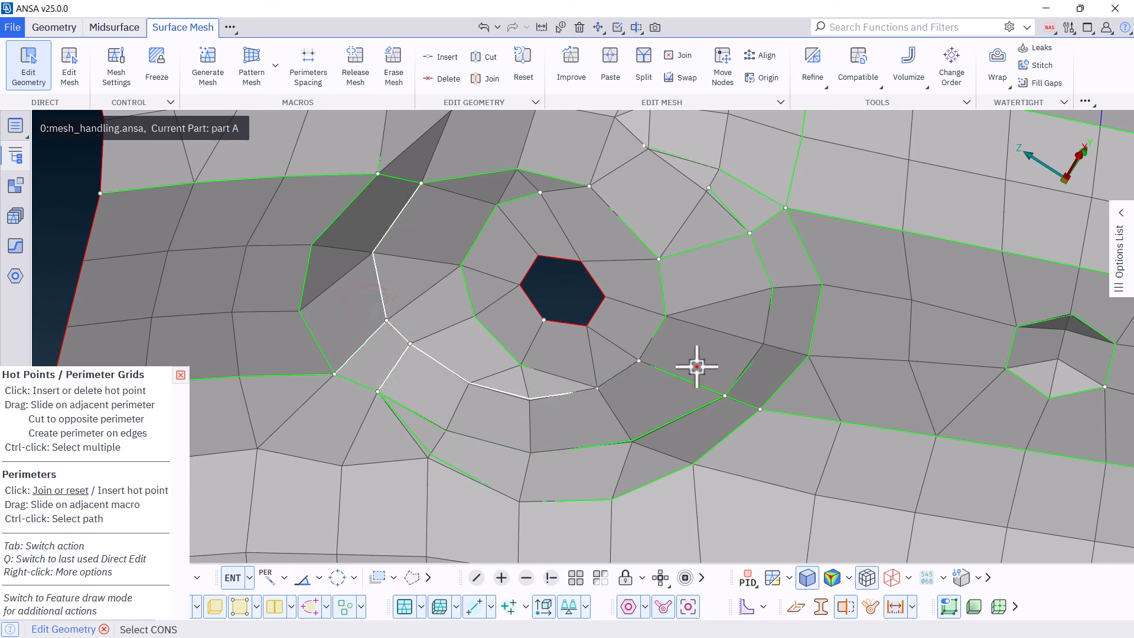
pyautogui.moveTo(697, 366); pyautogui.dragTo(733, 406)
pyautogui.moveTo(664, 143); pyautogui.dragTo(734, 208)
pyautogui.scroll(-4, 735, 208)
pyautogui.keyDown('ctrl'); pyautogui.moveTo(676, 197); pyautogui.dragTo(593, 309, button='middle'); pyautogui.keyUp('ctrl')
pyautogui.keyDown('ctrl'); pyautogui.moveTo(594, 298); pyautogui.dragTo(588, 277); pyautogui.keyUp('ctrl')
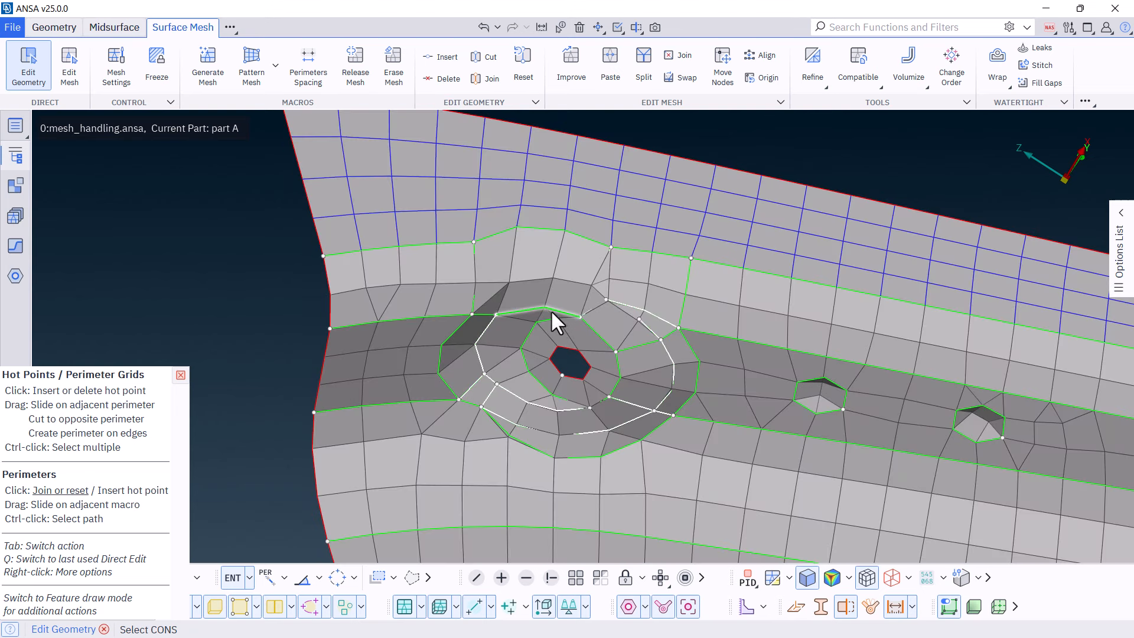
pyautogui.middleClick(551, 309)
# Step: Join the leftover perimeters above the wide end's hole, and cut from the embossment's upper hot point to the ring around the hole
pyautogui.scroll(4, 552, 318)
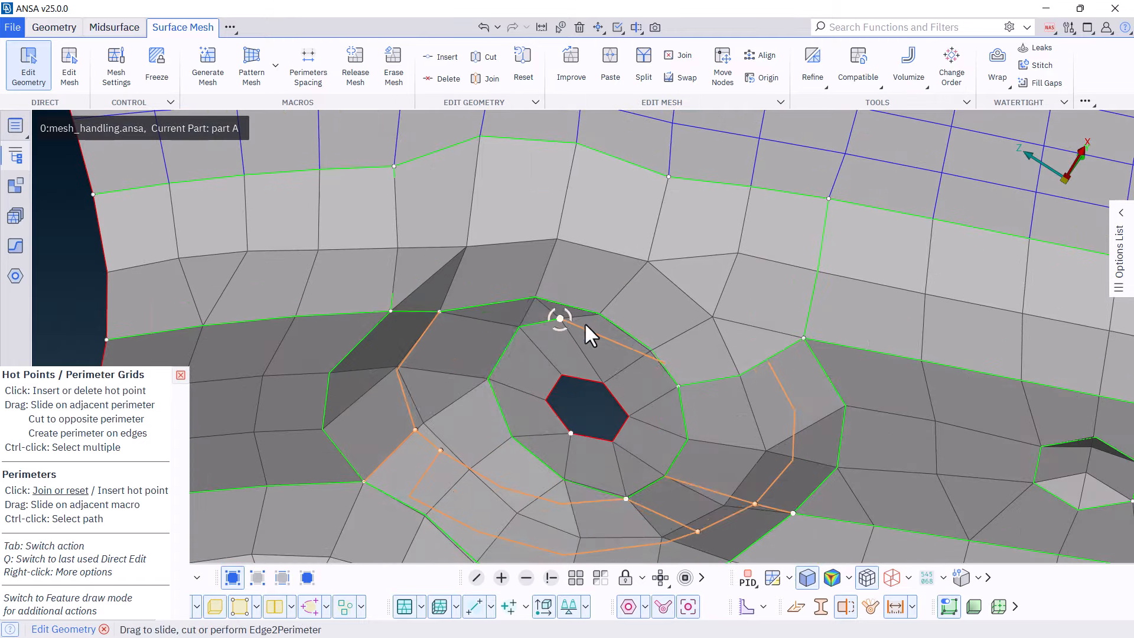
pyautogui.click(587, 327)
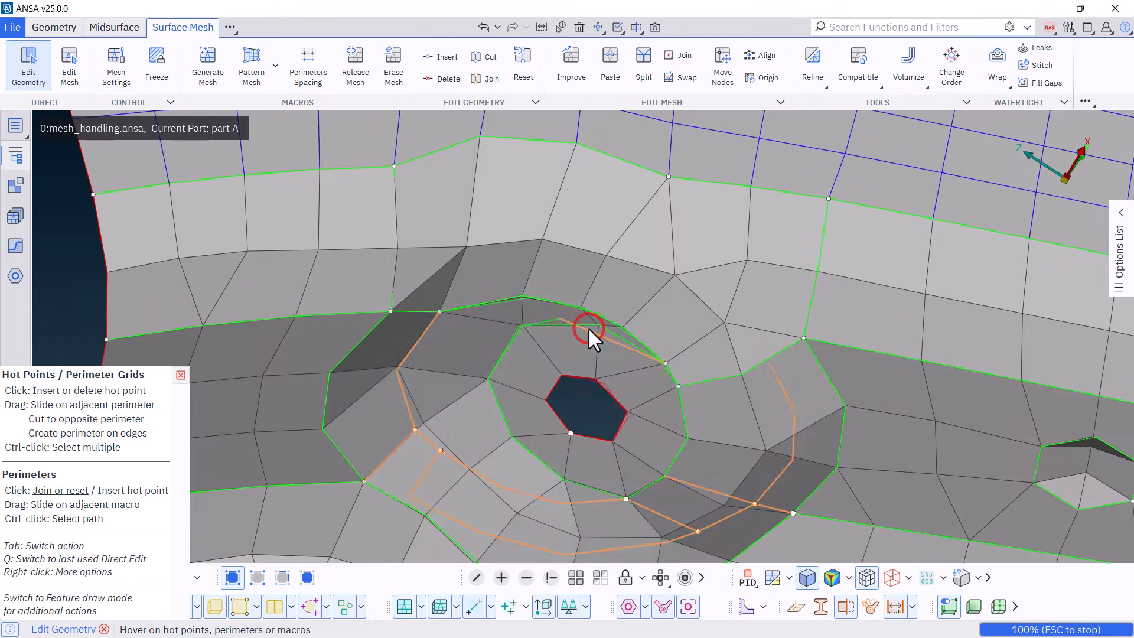
pyautogui.click(565, 303)
pyautogui.scroll(-4, 570, 304)
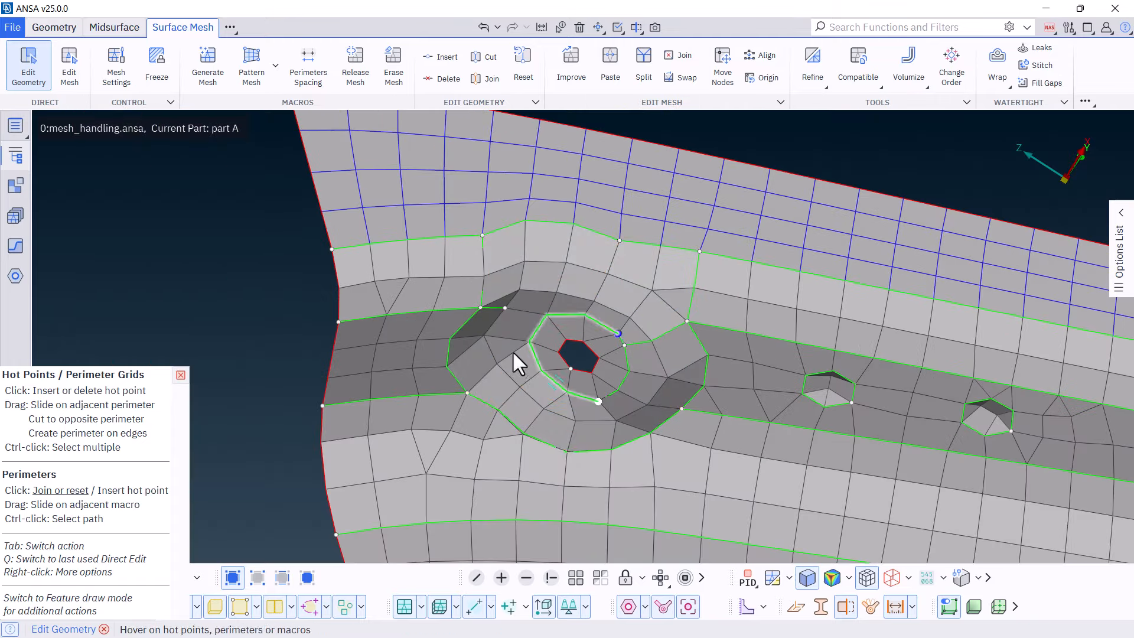
pyautogui.click(483, 275)
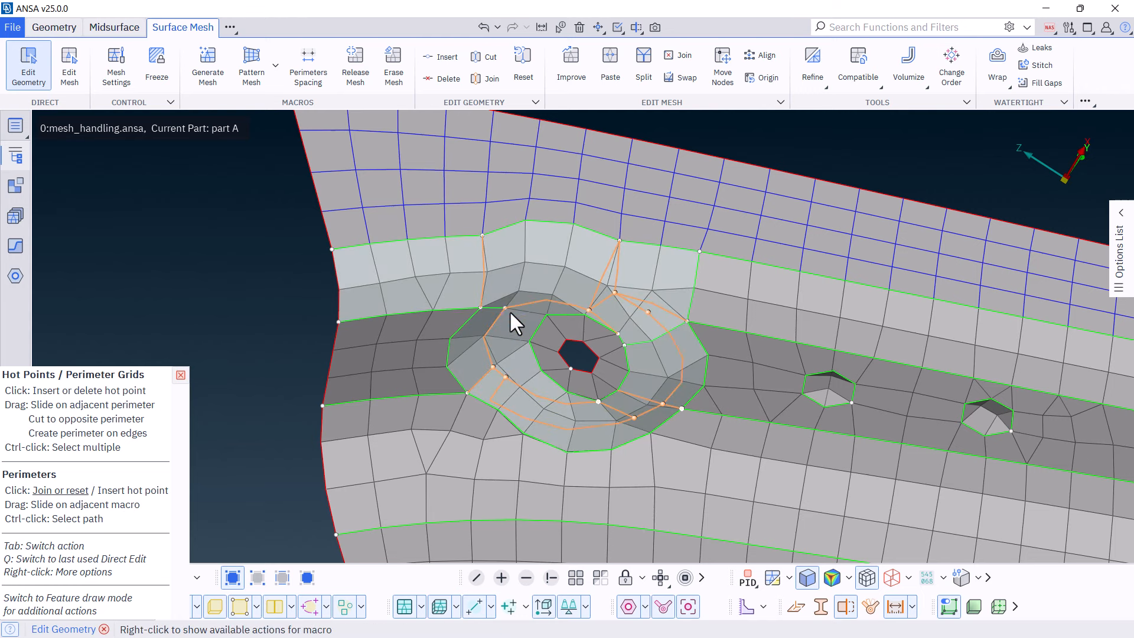
pyautogui.moveTo(505, 306); pyautogui.dragTo(544, 381)
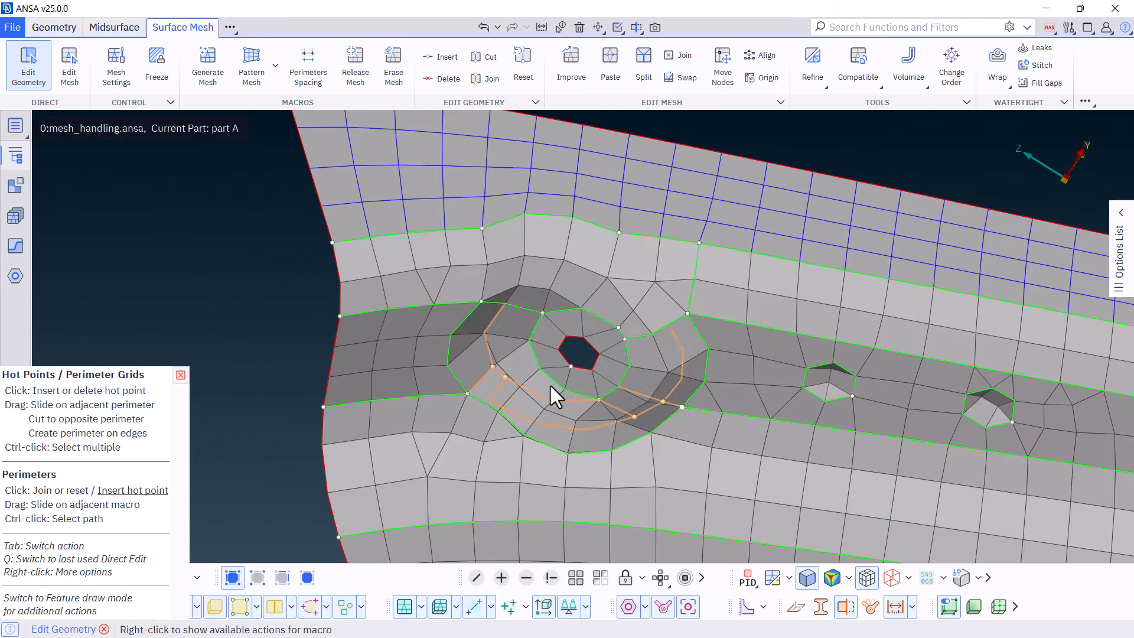
pyautogui.middleClick(512, 292)
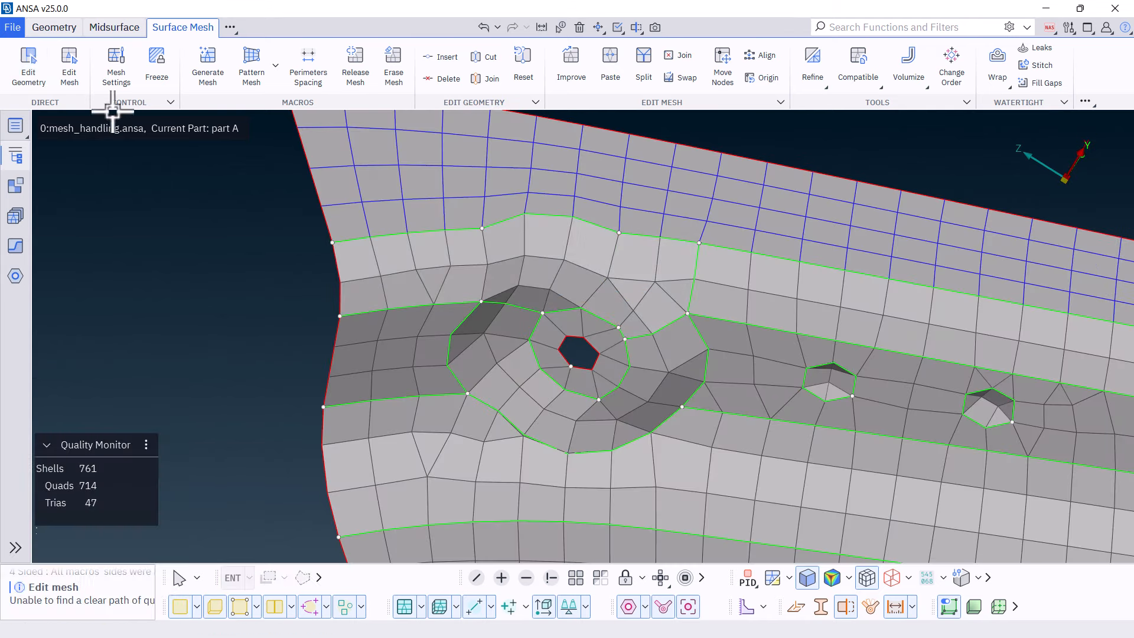
# Step: Activate direct mesh editing and move the two trias below the wide end's embossed hole down to the lower free edge
pyautogui.click(76, 68)
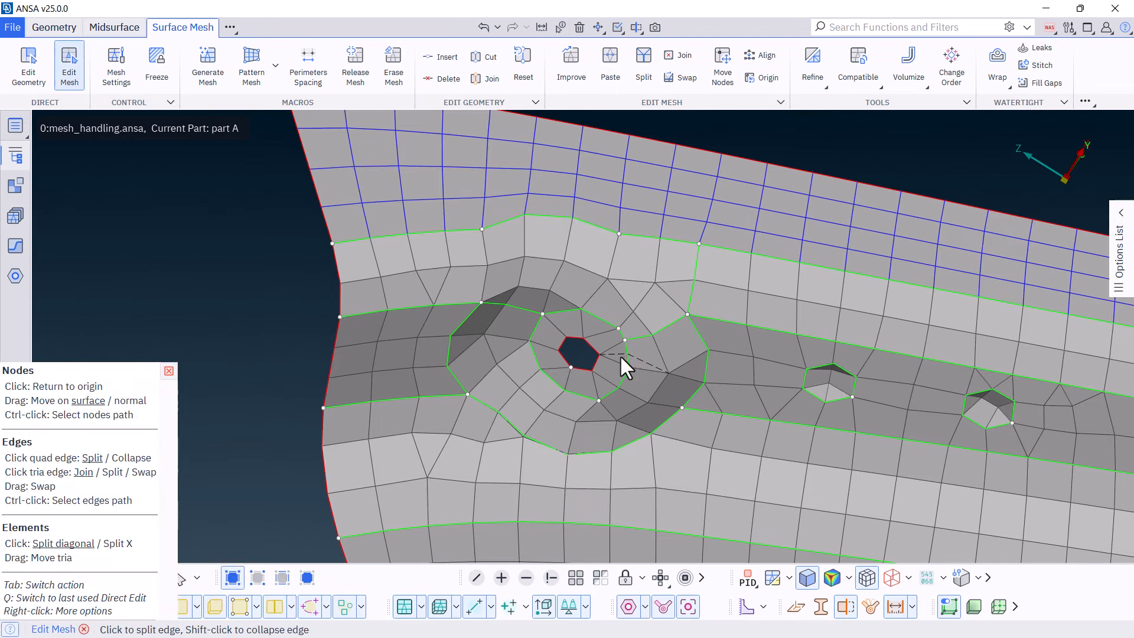
pyautogui.keyDown('ctrl'); pyautogui.moveTo(619, 354); pyautogui.dragTo(680, 315, button='middle'); pyautogui.keyUp('ctrl')
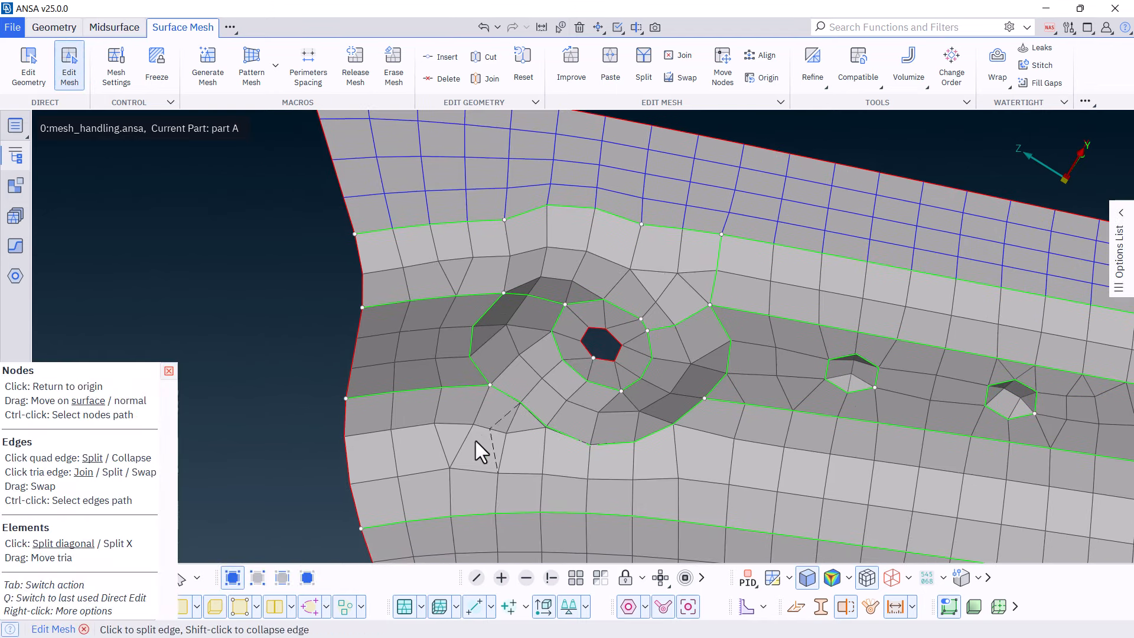
pyautogui.scroll(-3, 473, 452)
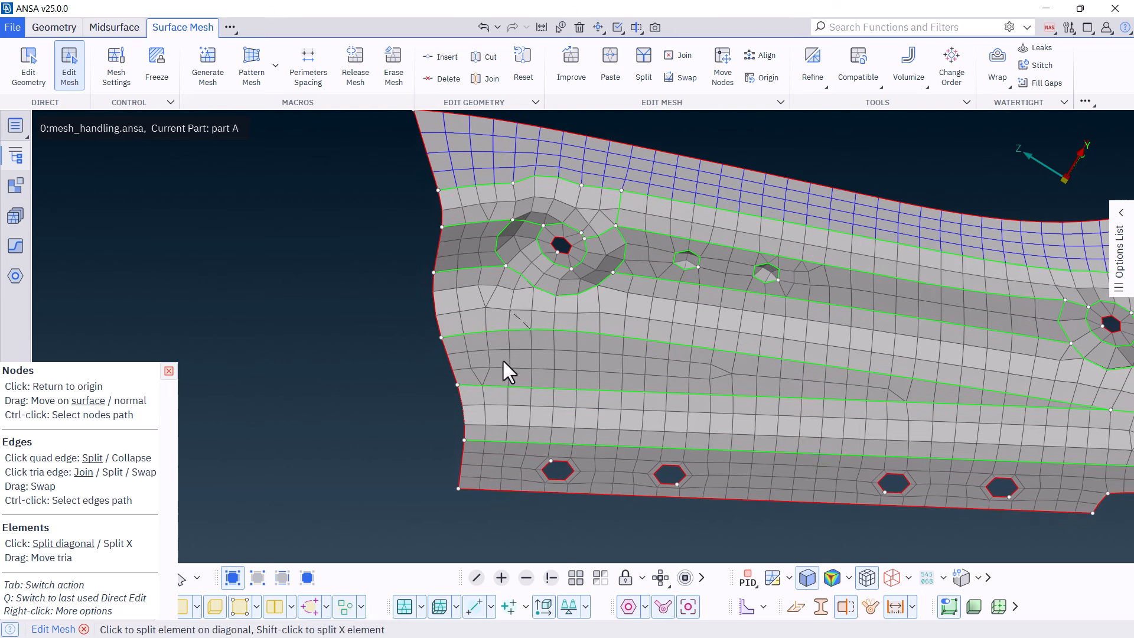
pyautogui.moveTo(481, 373); pyautogui.dragTo(491, 487)
pyautogui.moveTo(485, 289); pyautogui.dragTo(500, 489)
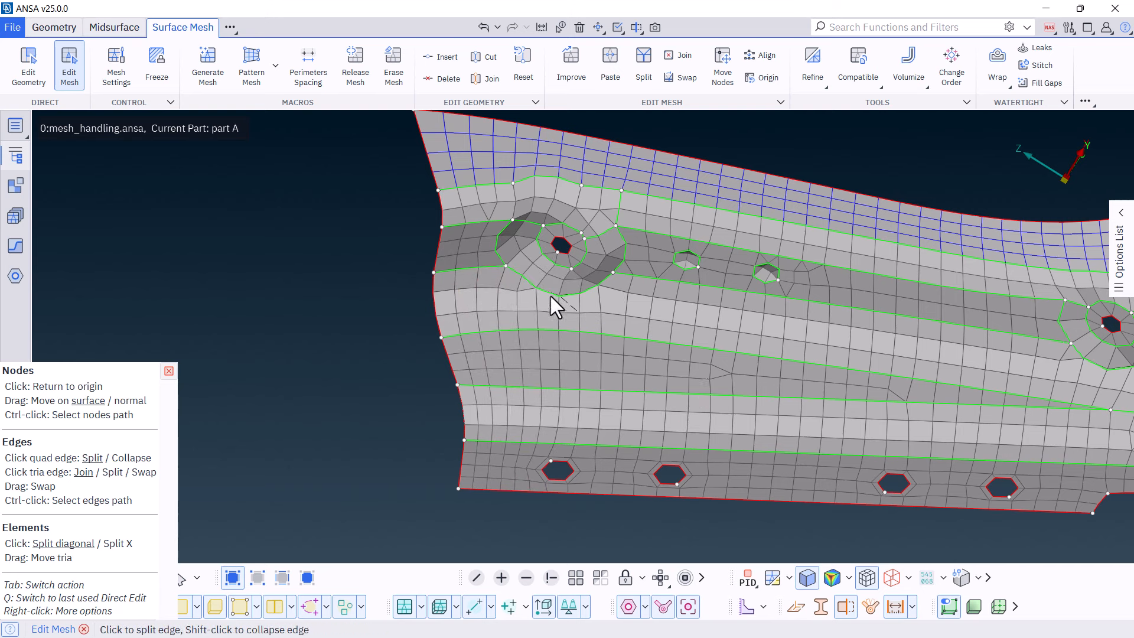
# Step: Reconstruct the shells along the lower and inner sides of the wide end's embossment with the Mesh Brush
pyautogui.scroll(5, 566, 271)
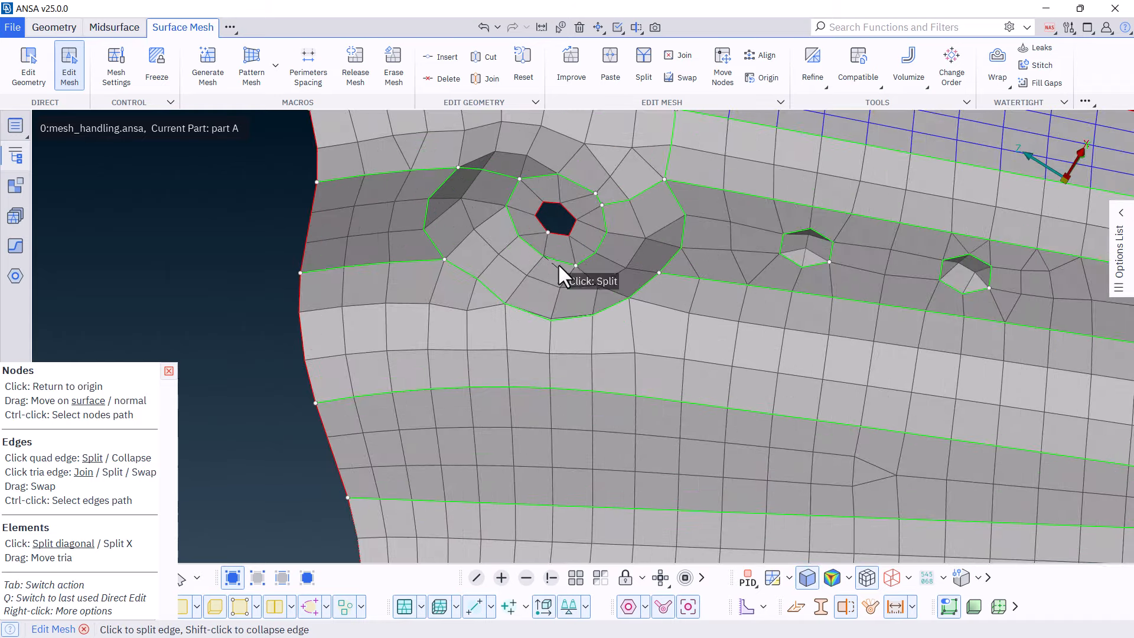
pyautogui.scroll(5, 542, 345)
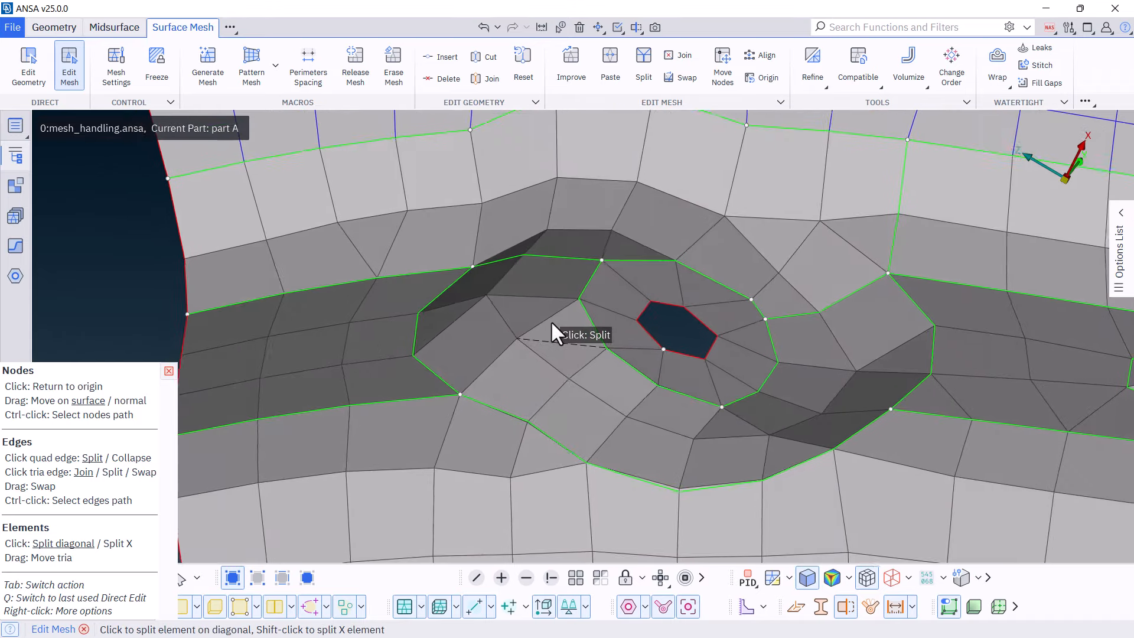
pyautogui.keyDown('ctrl'); pyautogui.moveTo(765, 400); pyautogui.dragTo(616, 371, button='middle'); pyautogui.keyUp('ctrl')
pyautogui.keyDown('ctrl'); pyautogui.moveTo(617, 371); pyautogui.dragTo(620, 390); pyautogui.keyUp('ctrl')
pyautogui.scroll(-3, 620, 389)
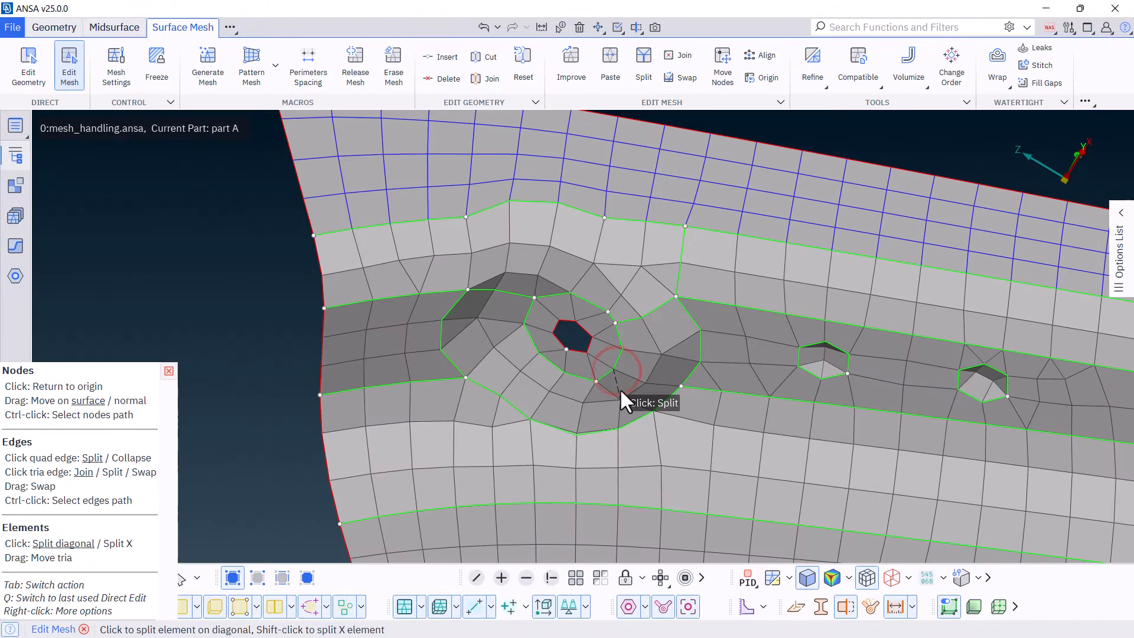
pyautogui.press('b')
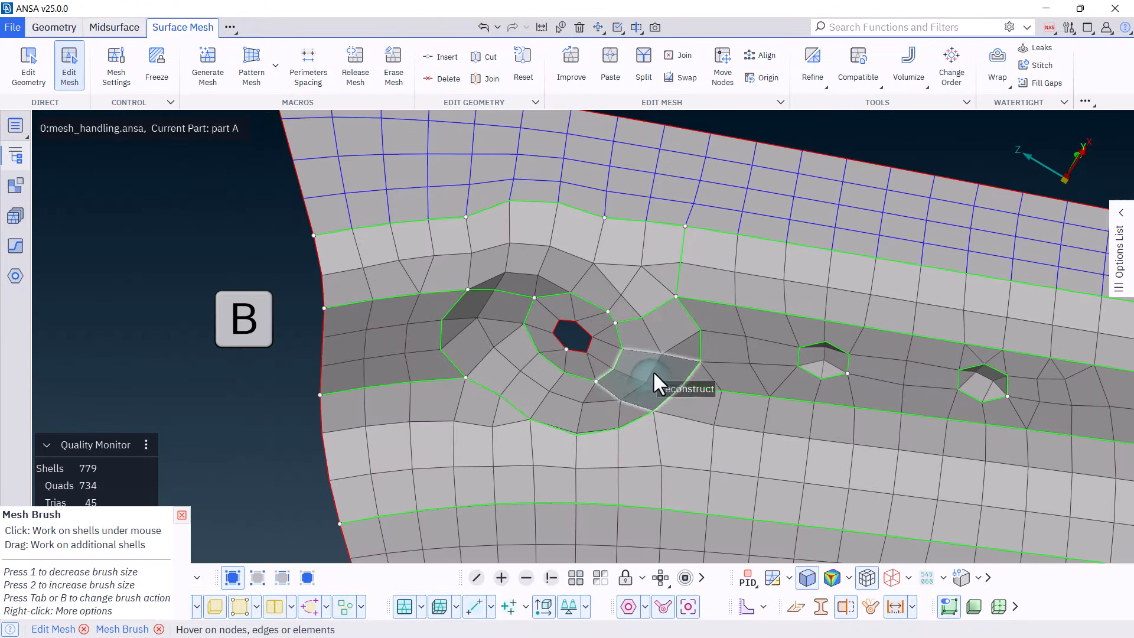
pyautogui.moveTo(656, 344)
pyautogui.mouseDown()
pyautogui.moveTo(622, 391)
pyautogui.moveTo(569, 392)
pyautogui.mouseUp()
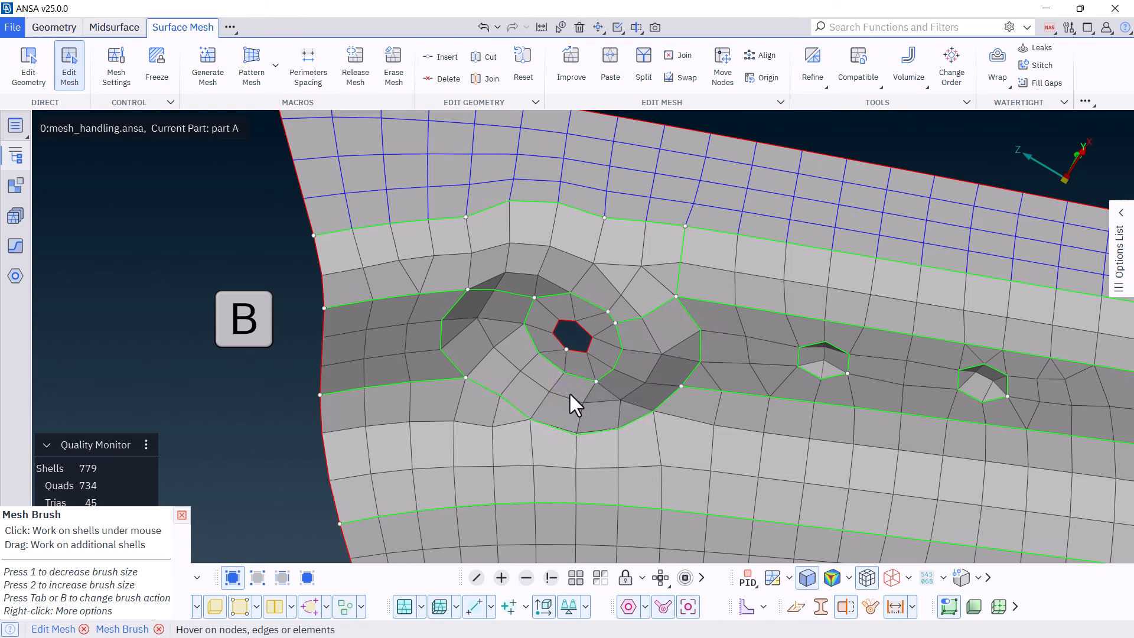
pyautogui.moveTo(742, 339)
pyautogui.mouseDown()
pyautogui.moveTo(749, 369)
pyautogui.moveTo(804, 390)
pyautogui.moveTo(872, 369)
pyautogui.moveTo(764, 361)
pyautogui.moveTo(715, 372)
pyautogui.mouseUp()
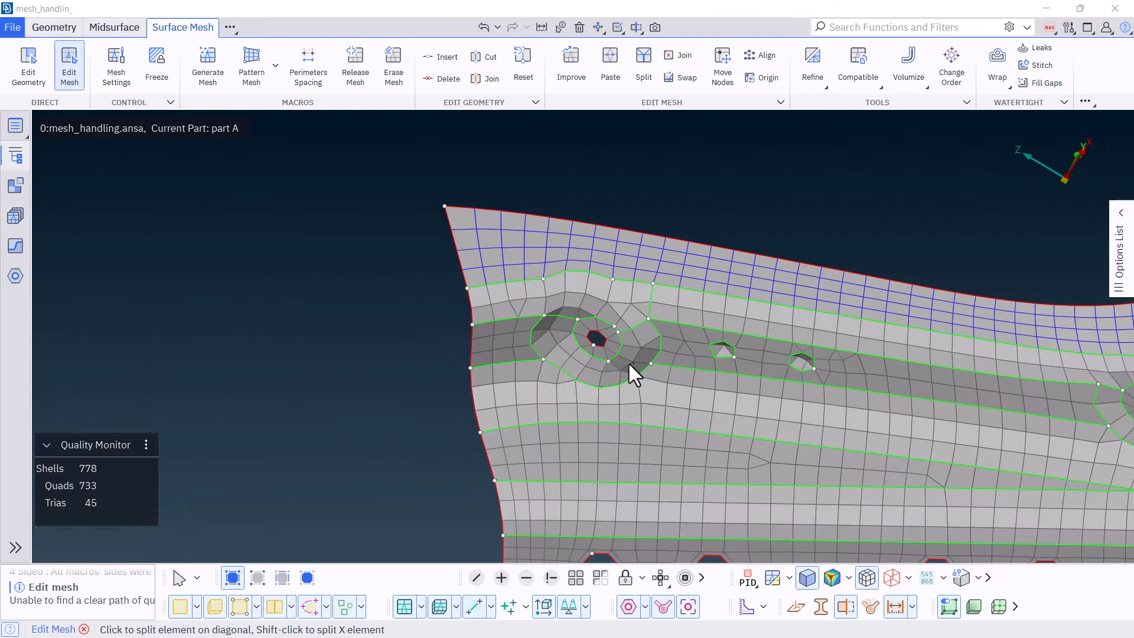
# Step: Return to direct geometry editing and delete the two redundant hot points on the ring around the wide end's hole
pyautogui.scroll(4, 629, 362)
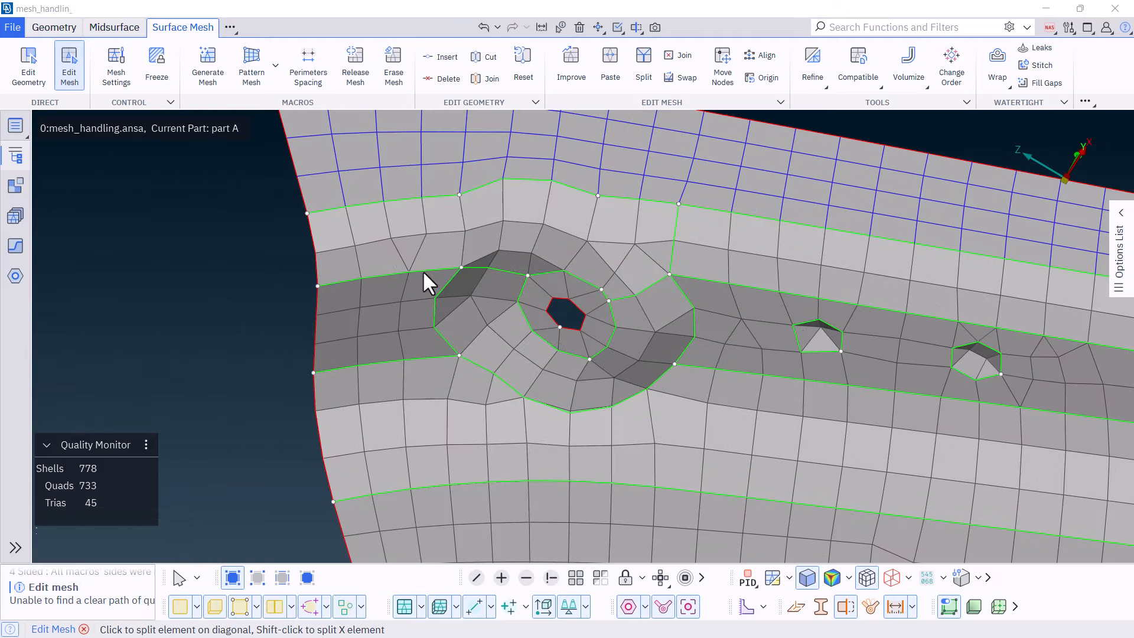
pyautogui.click(29, 67)
pyautogui.scroll(4, 585, 383)
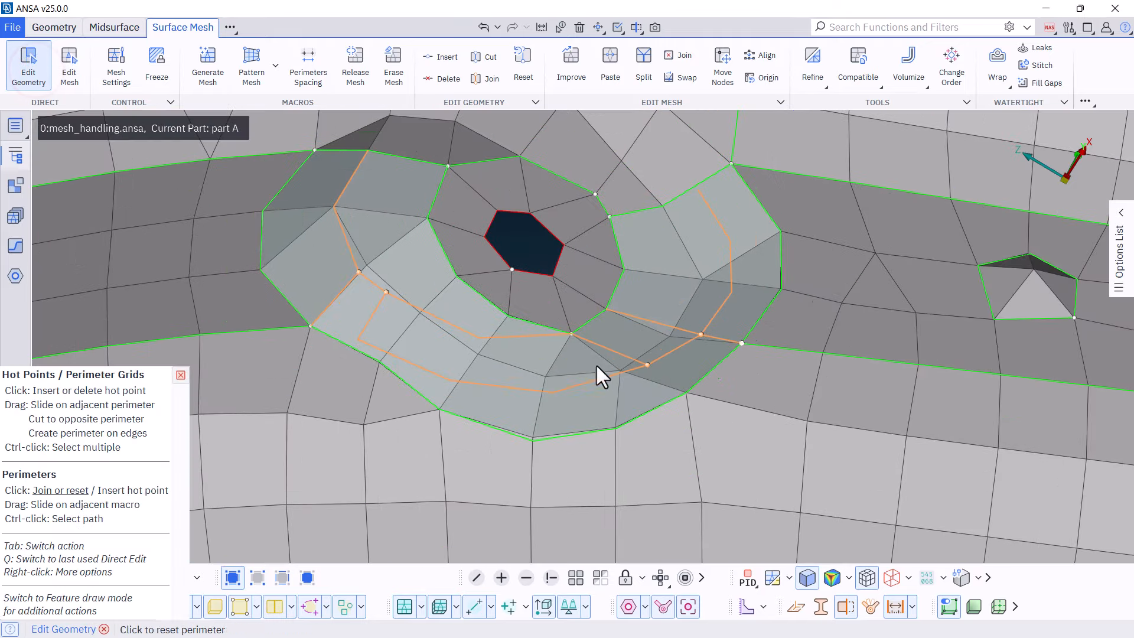
pyautogui.click(570, 331)
pyautogui.click(593, 191)
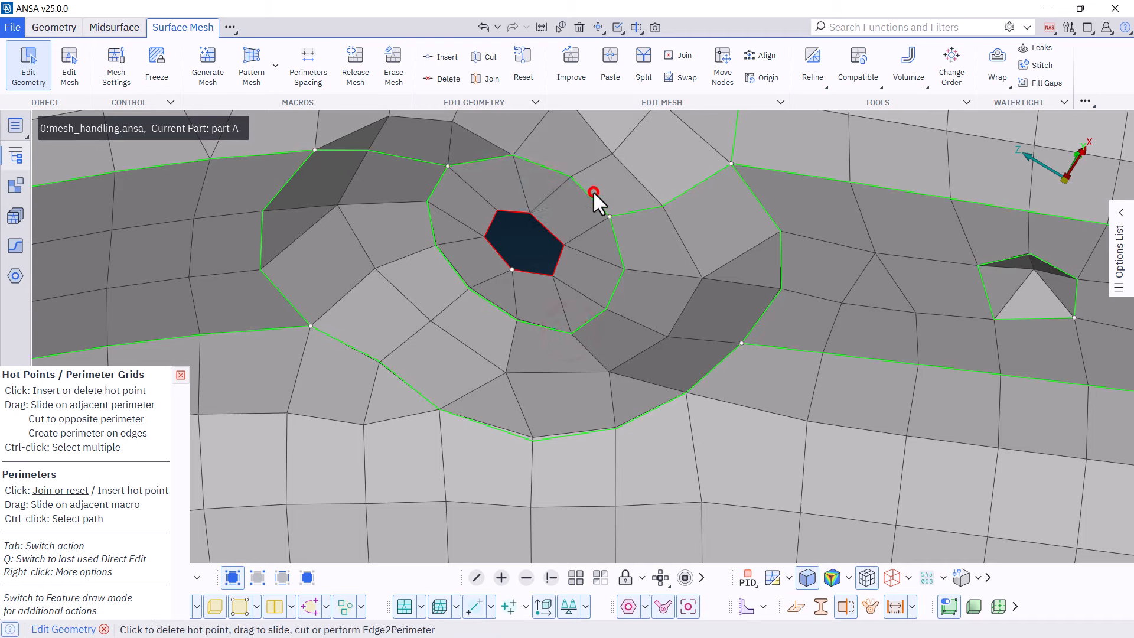
pyautogui.scroll(-5, 593, 190)
pyautogui.scroll(3, 562, 273)
pyautogui.click(566, 277)
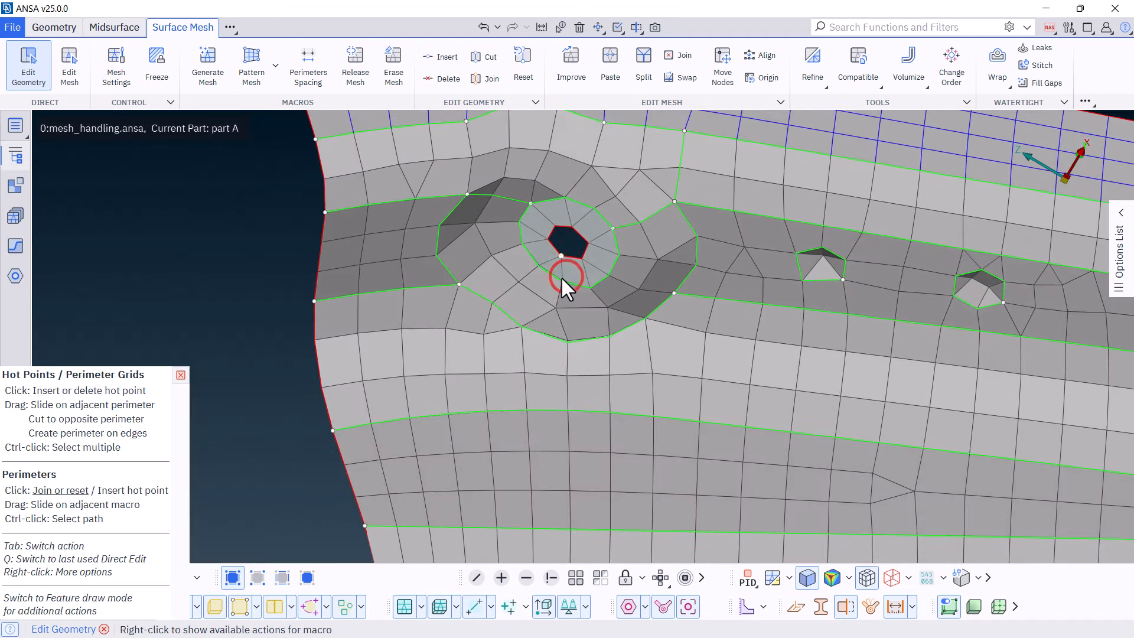
pyautogui.press('Escape')
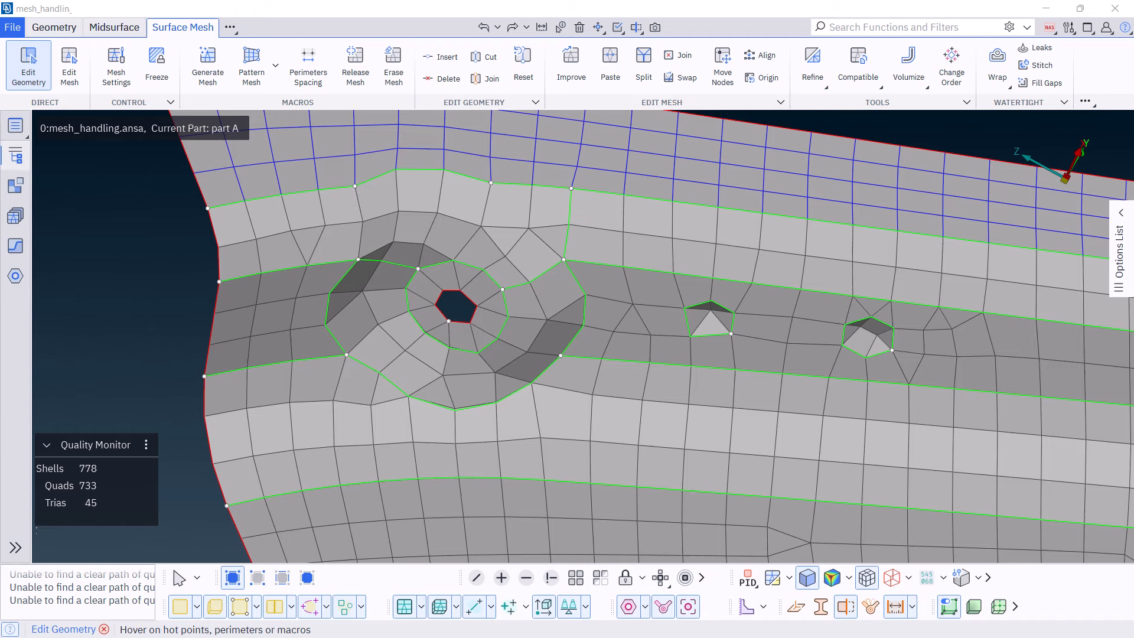
# Step: Unfreeze the upper flange macro
pyautogui.scroll(-3, 754, 408)
pyautogui.keyDown('ctrl'); pyautogui.moveTo(754, 408); pyautogui.dragTo(653, 316, button='middle'); pyautogui.keyUp('ctrl')
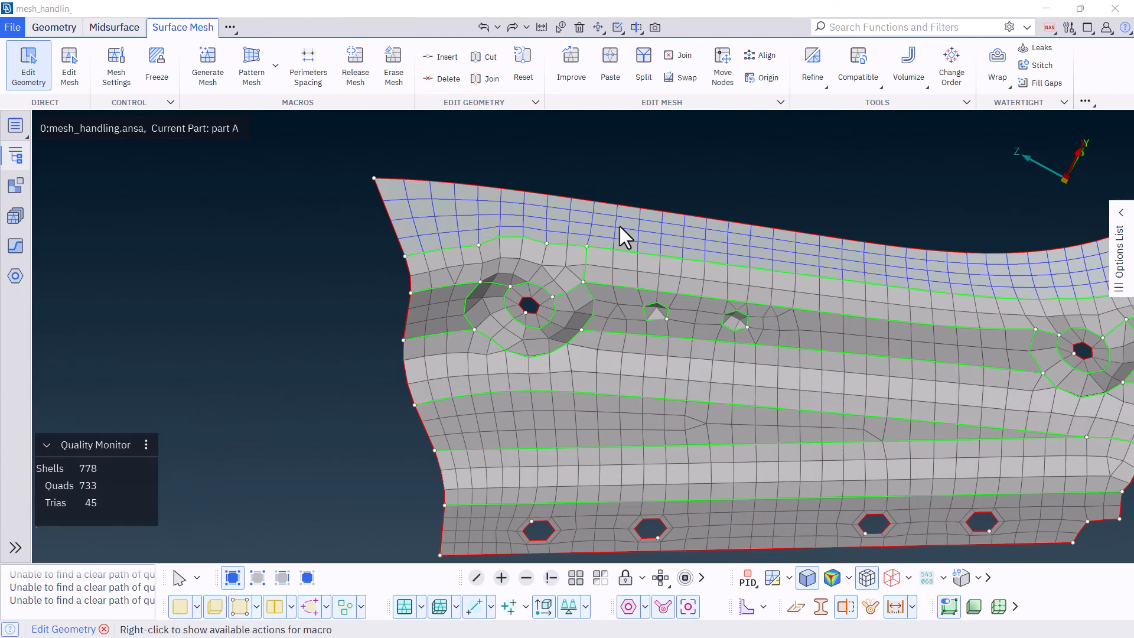
pyautogui.click(640, 182)
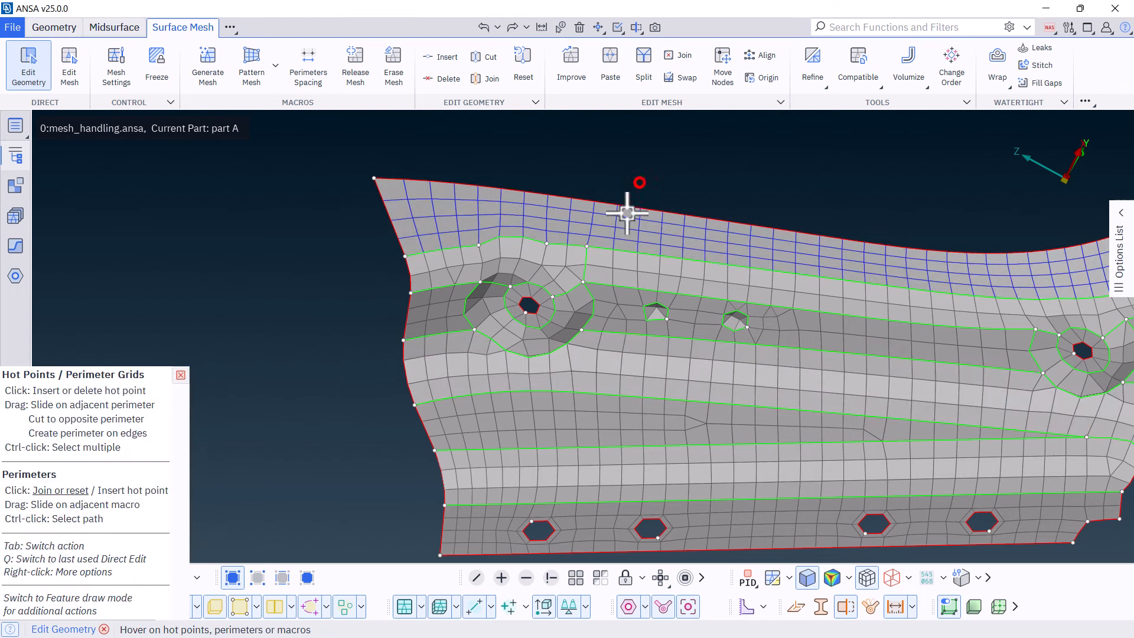
pyautogui.press('f')
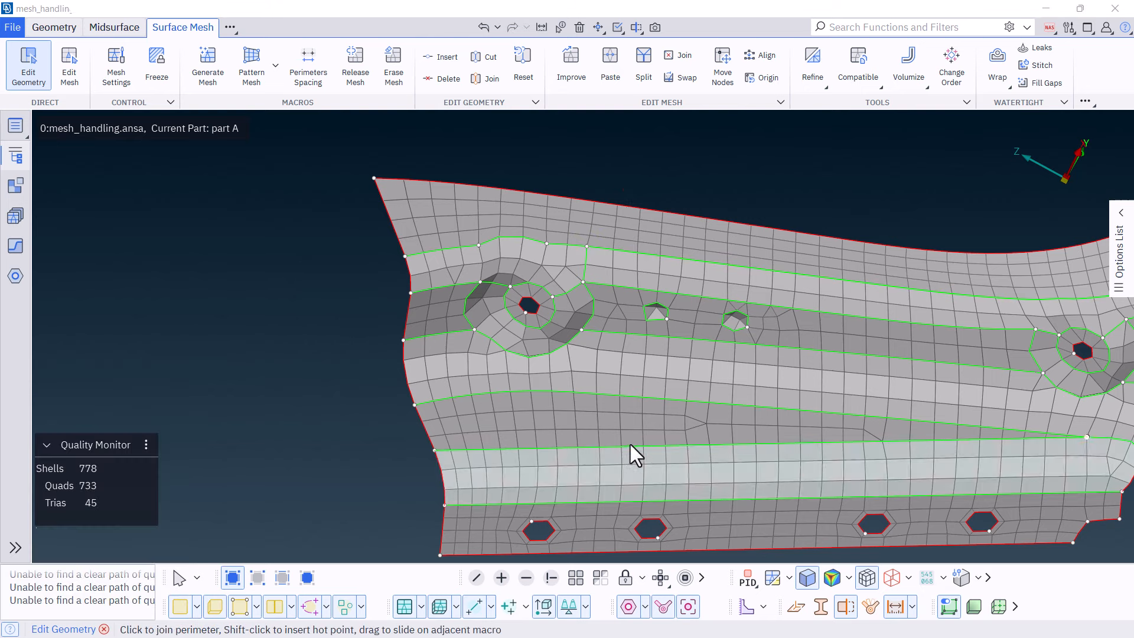
# Step: Switch the part's draw mode from PID to FEATURE
pyautogui.keyDown('ctrl'); pyautogui.moveTo(570, 331); pyautogui.dragTo(502, 271, button='middle'); pyautogui.keyUp('ctrl')
pyautogui.click(747, 578)
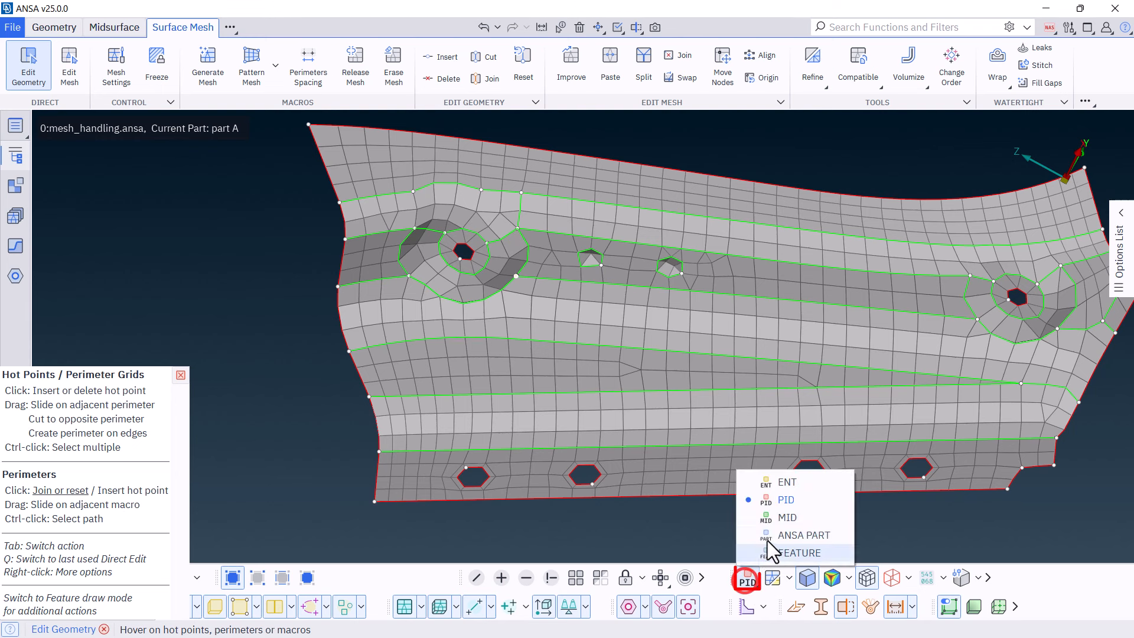
pyautogui.click(771, 548)
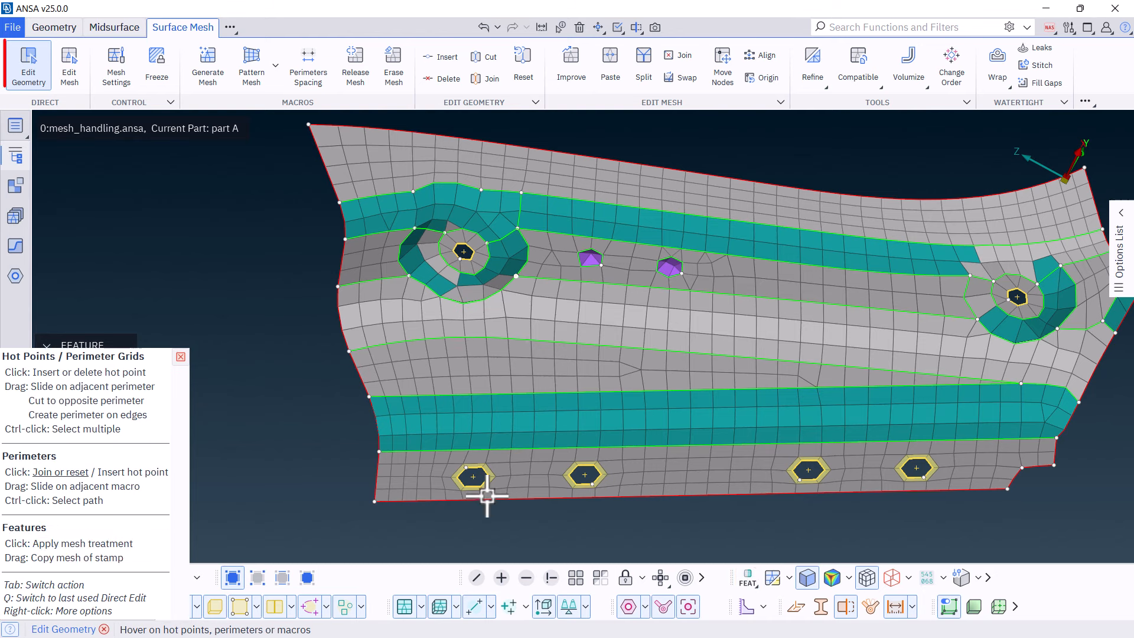
# Step: Apply a Hole 2D treatment with one specific zone of width 3 to the lower flange hole nearest the wide end
pyautogui.scroll(5, 483, 492)
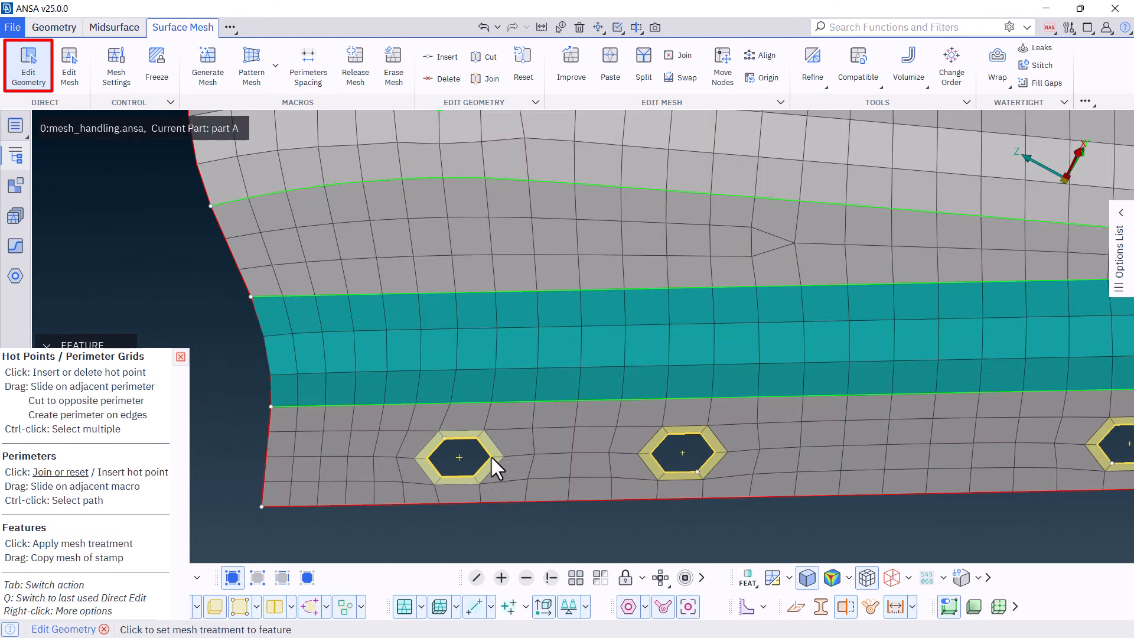
pyautogui.click(492, 455)
pyautogui.click(213, 434)
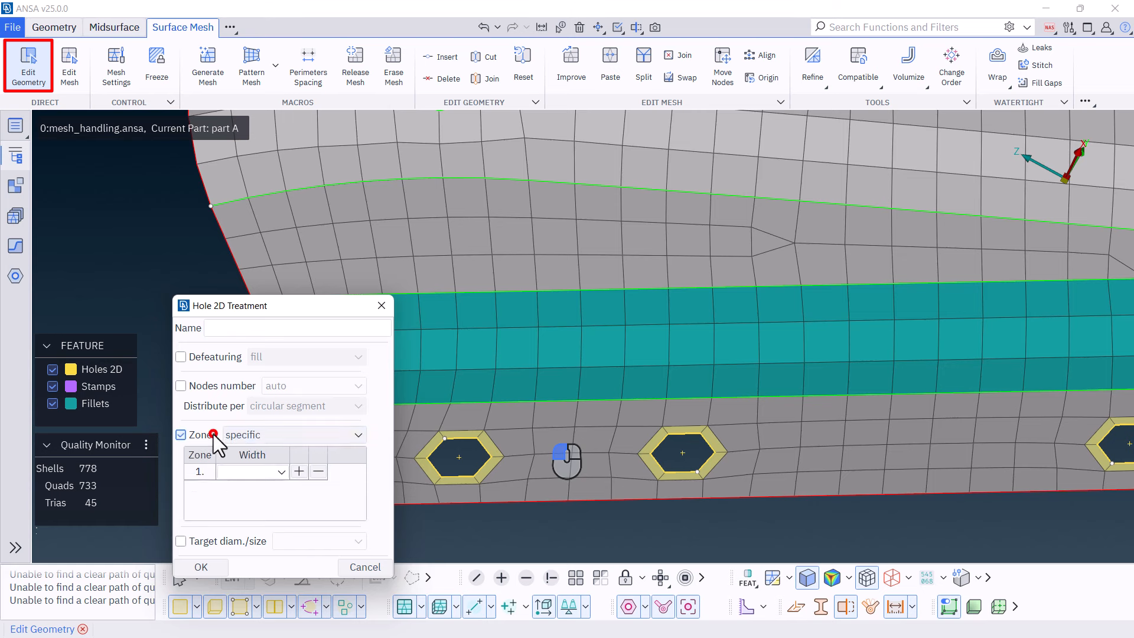
pyautogui.click(249, 472)
pyautogui.write('3')
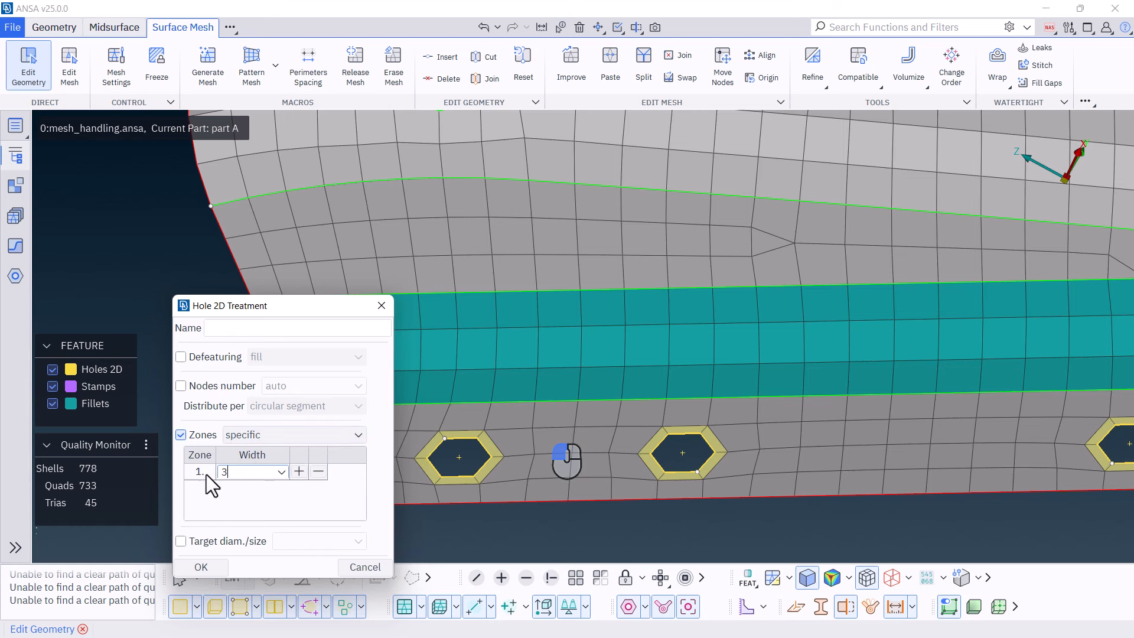
pyautogui.click(201, 566)
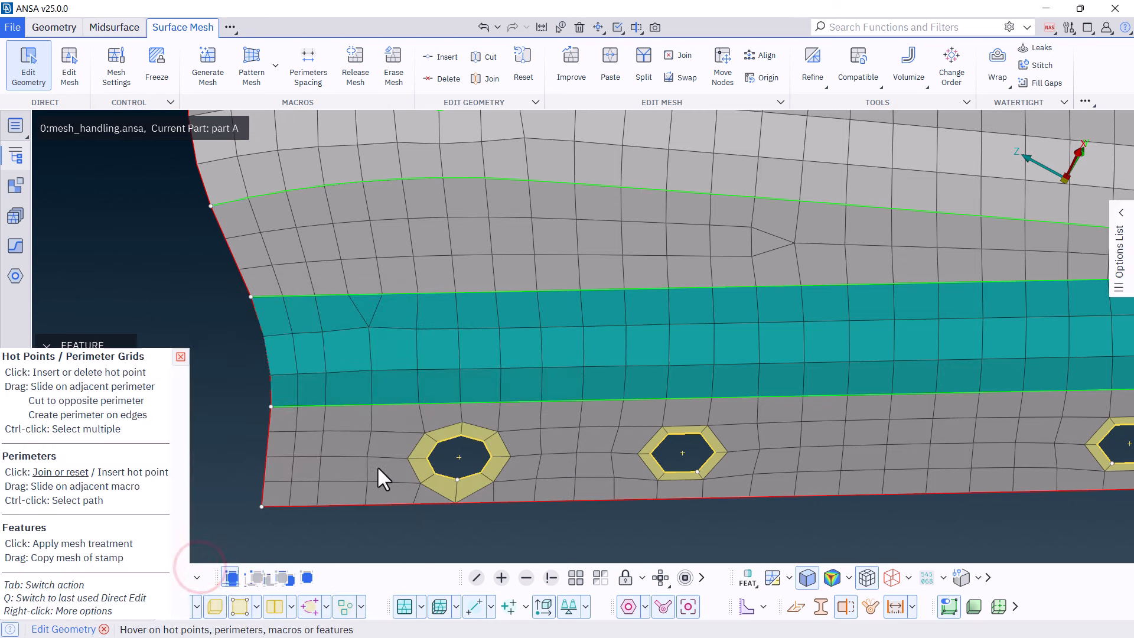
# Step: Open the Features list, examine the treatments assigned to the 2D holes, and close it
pyautogui.scroll(-3, 378, 467)
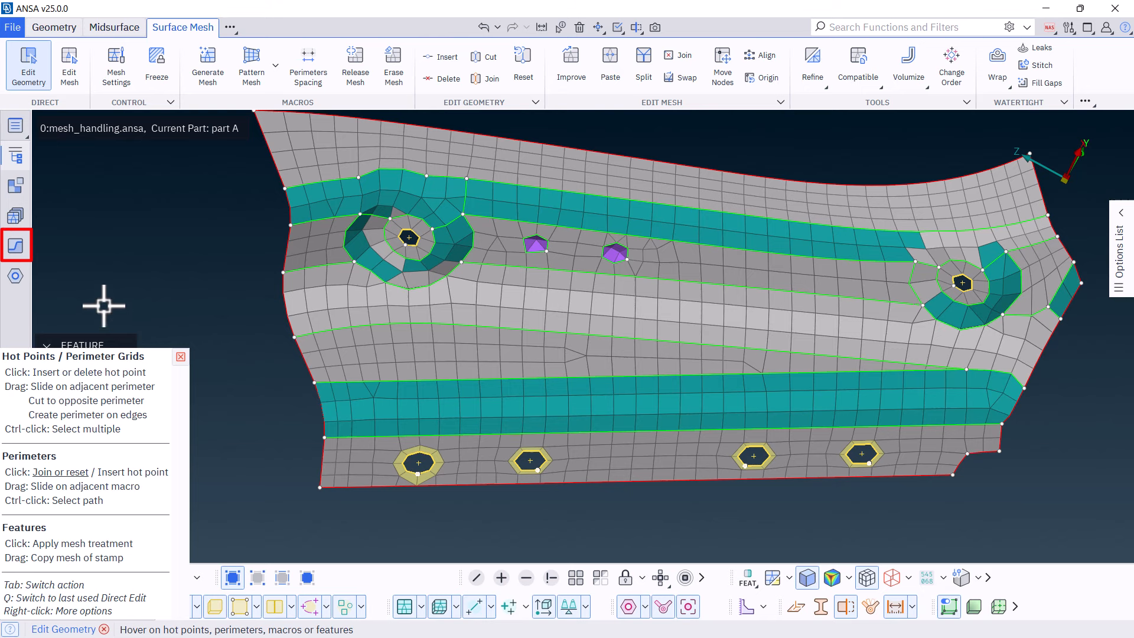
pyautogui.click(16, 246)
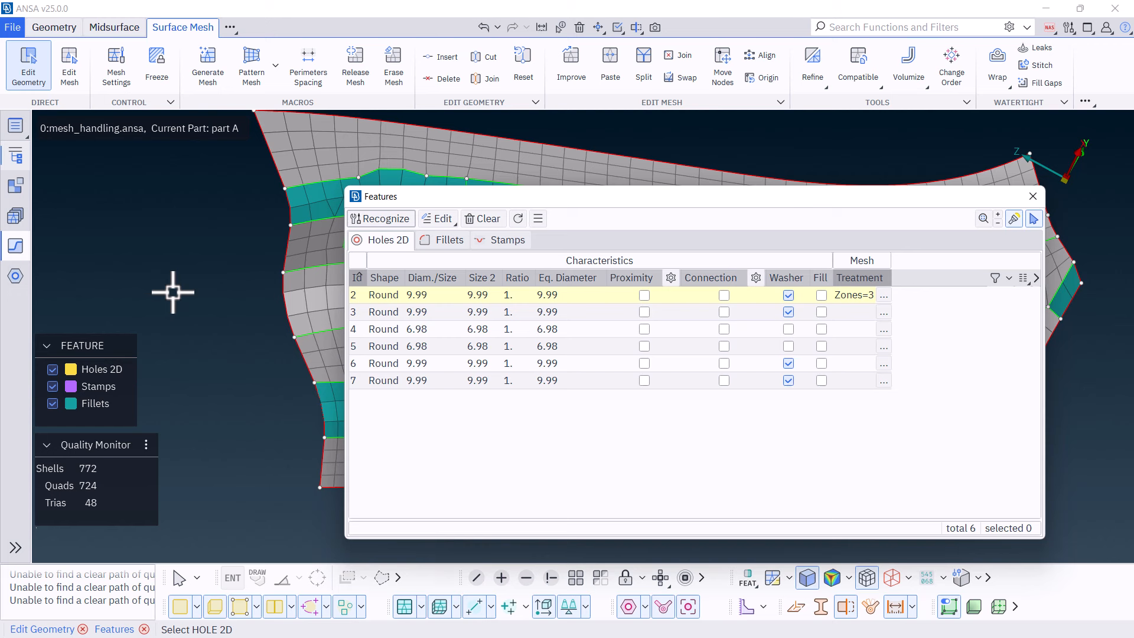
pyautogui.click(1035, 195)
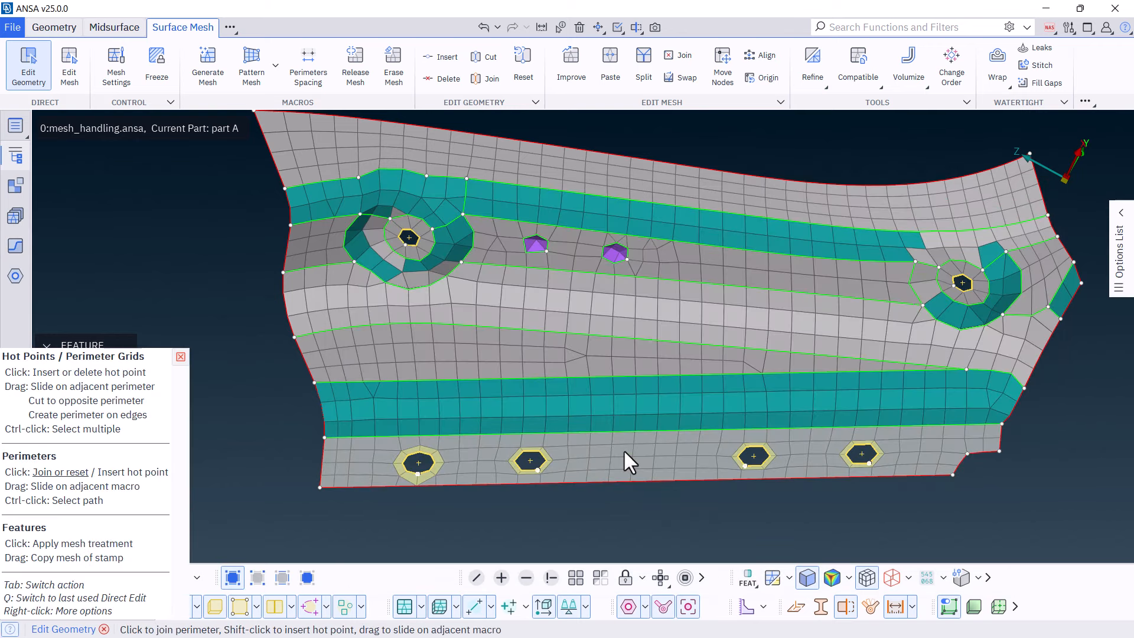
# Step: Freeze the lower flange macro and apply a fillet treatment with a specific rows number of 4 to the fillet above it
pyautogui.press('f')
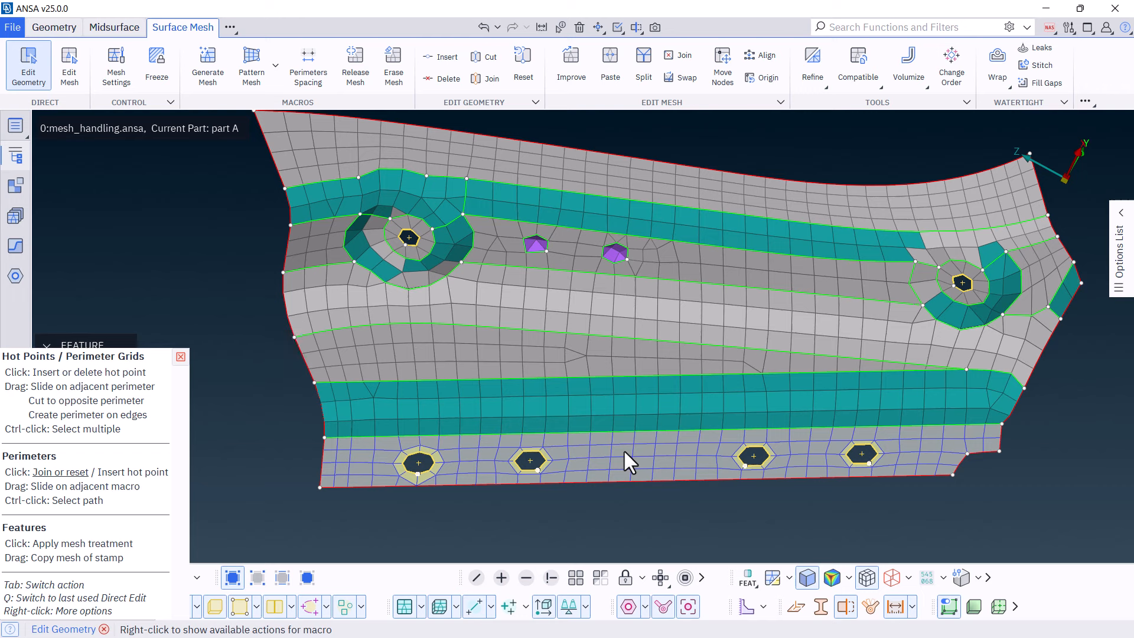
pyautogui.click(631, 405)
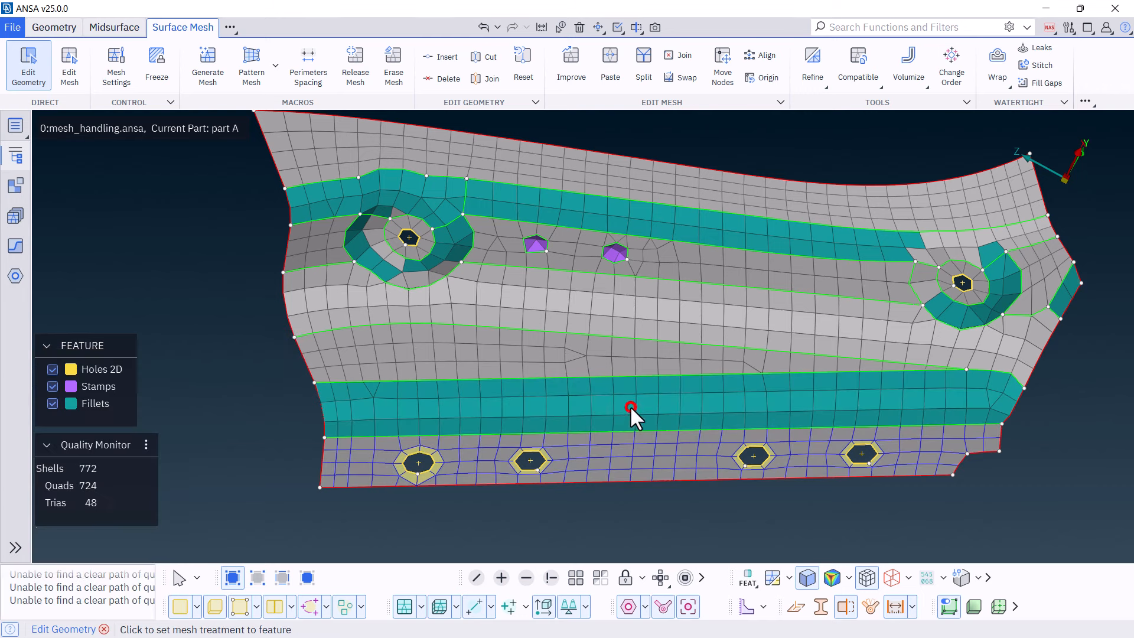
pyautogui.click(813, 473)
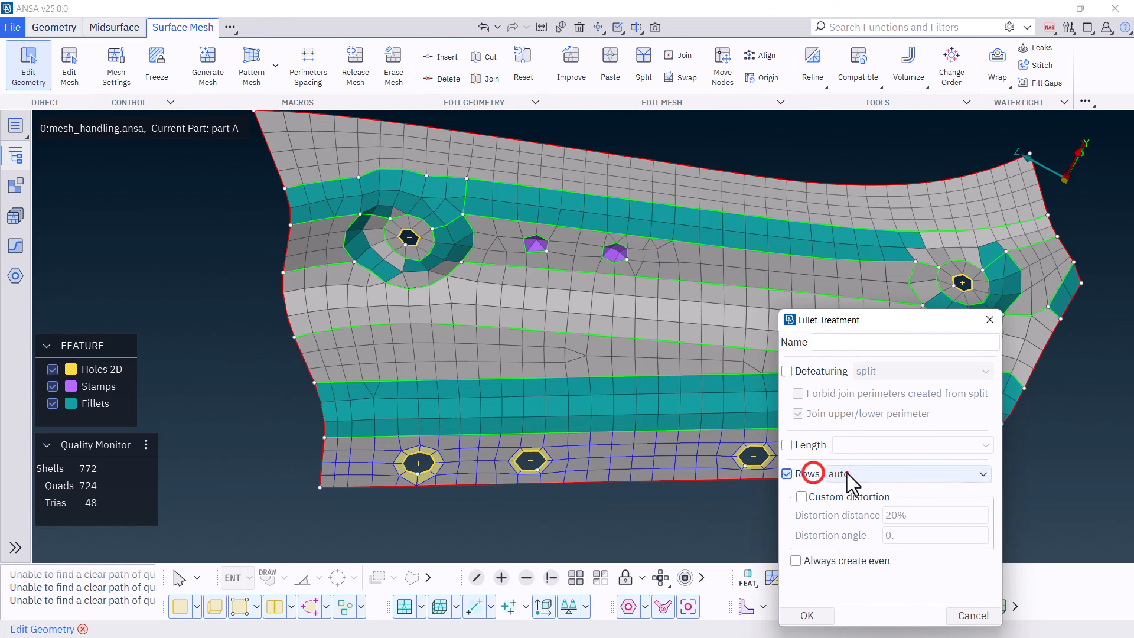
pyautogui.click(846, 472)
pyautogui.click(851, 511)
pyautogui.click(858, 495)
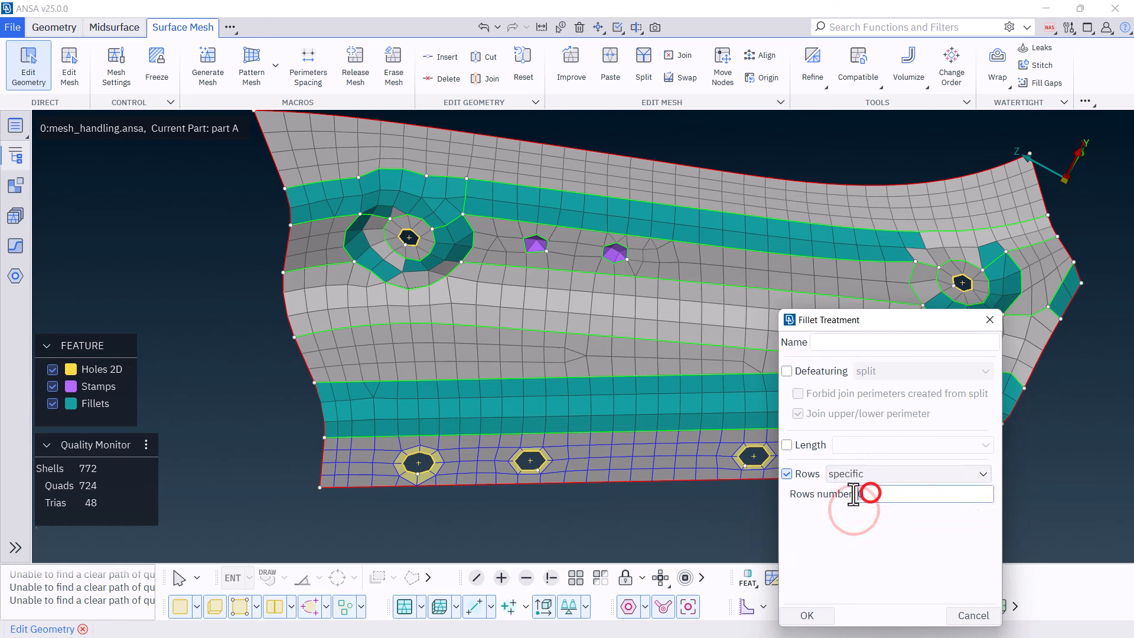
pyautogui.write('4')
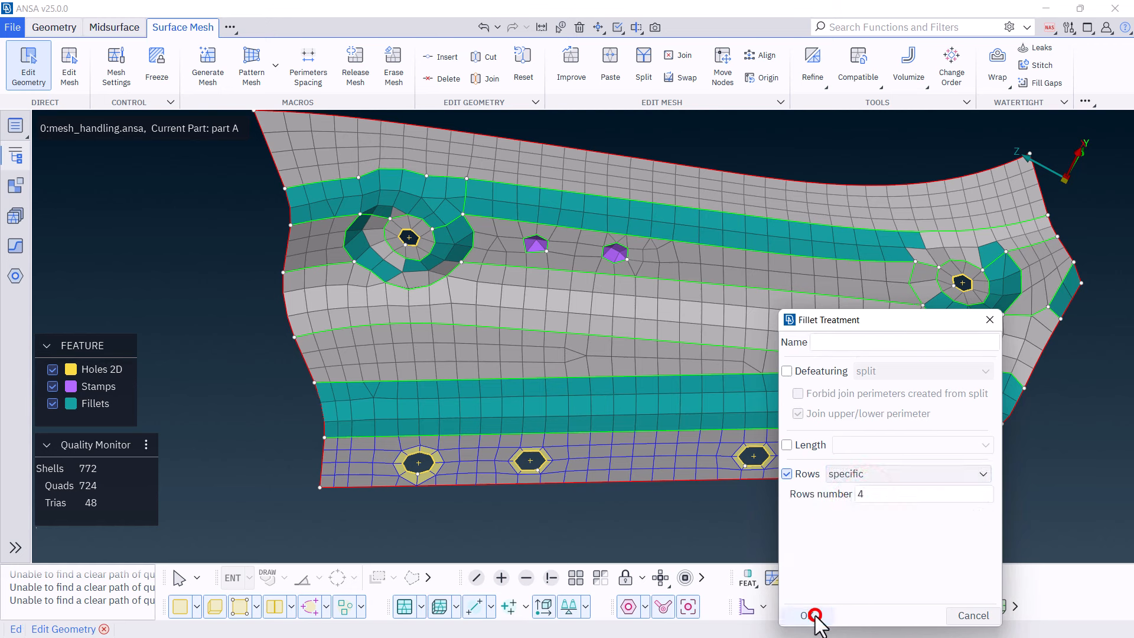
pyautogui.click(808, 615)
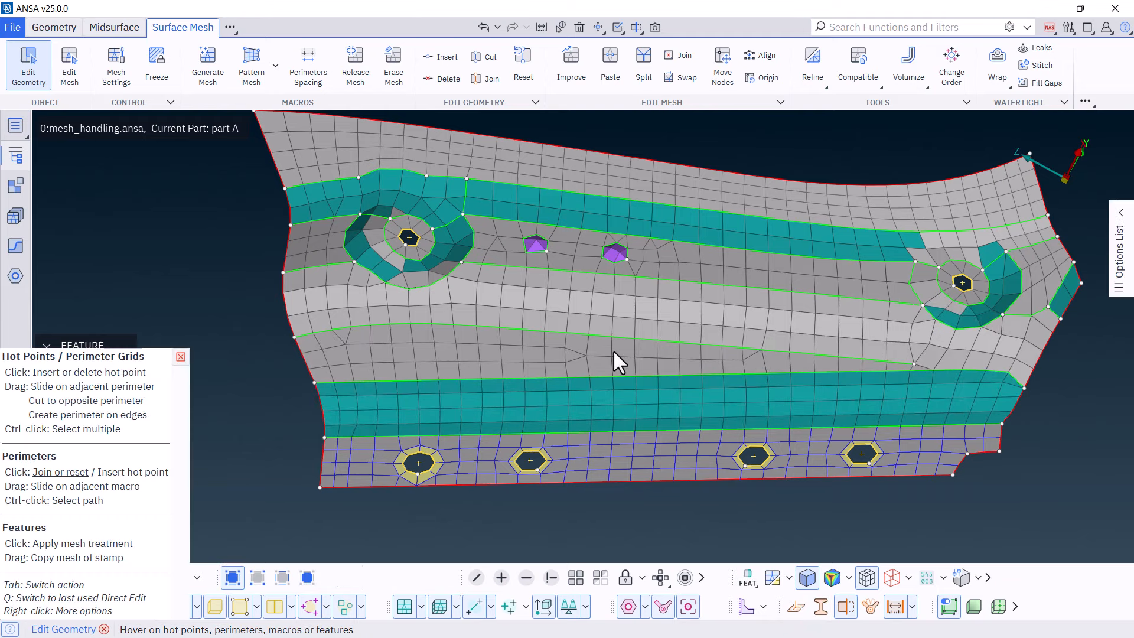
# Step: Copy the mesh of the stamp nearest the wide end's embossed hole onto the neighbouring stamp
pyautogui.scroll(3, 549, 219)
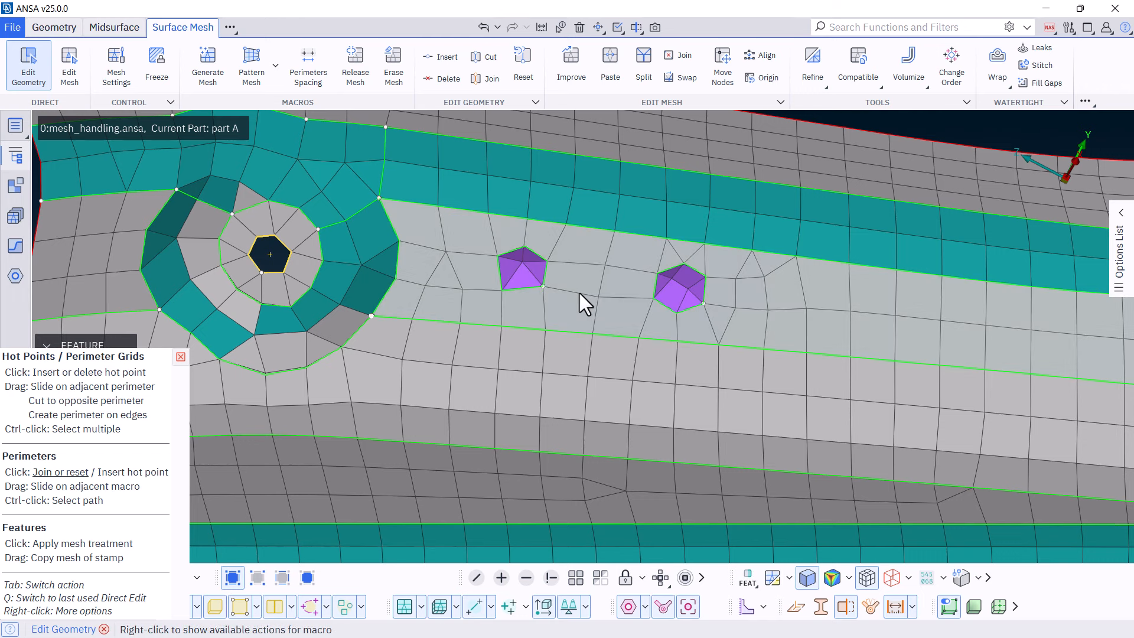
pyautogui.click(524, 279)
pyautogui.moveTo(524, 280); pyautogui.dragTo(678, 299)
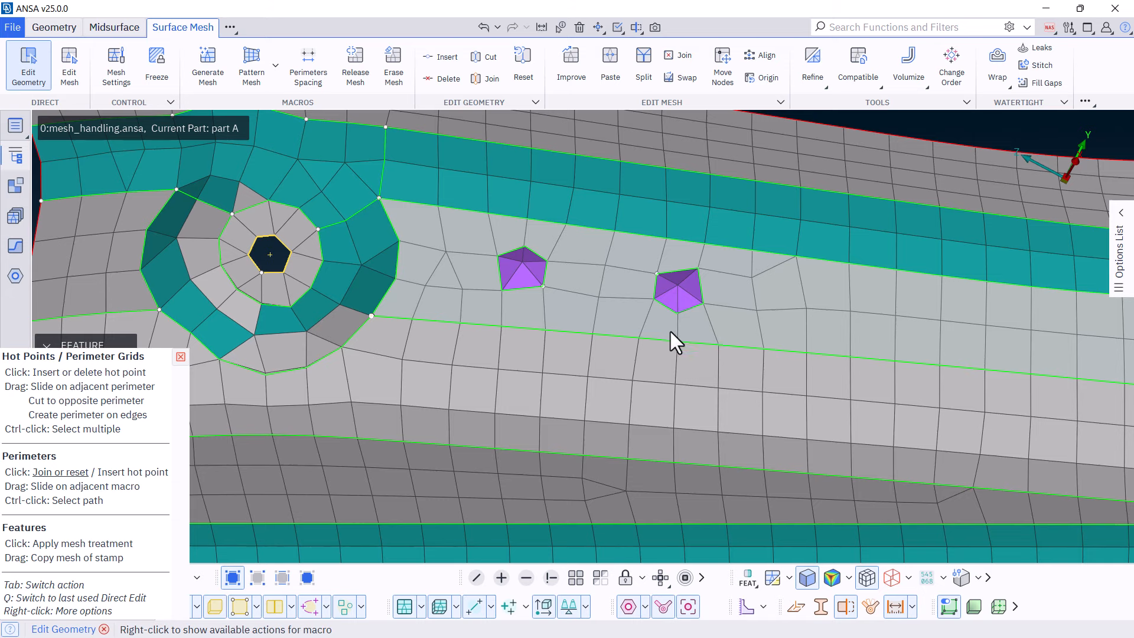
# Step: Split the path of edges crossing the upper fillet, from the stamp strip beyond the two stamps to the upper free edge
pyautogui.keyDown('ctrl'); pyautogui.moveTo(614, 303); pyautogui.dragTo(619, 271); pyautogui.keyUp('ctrl')
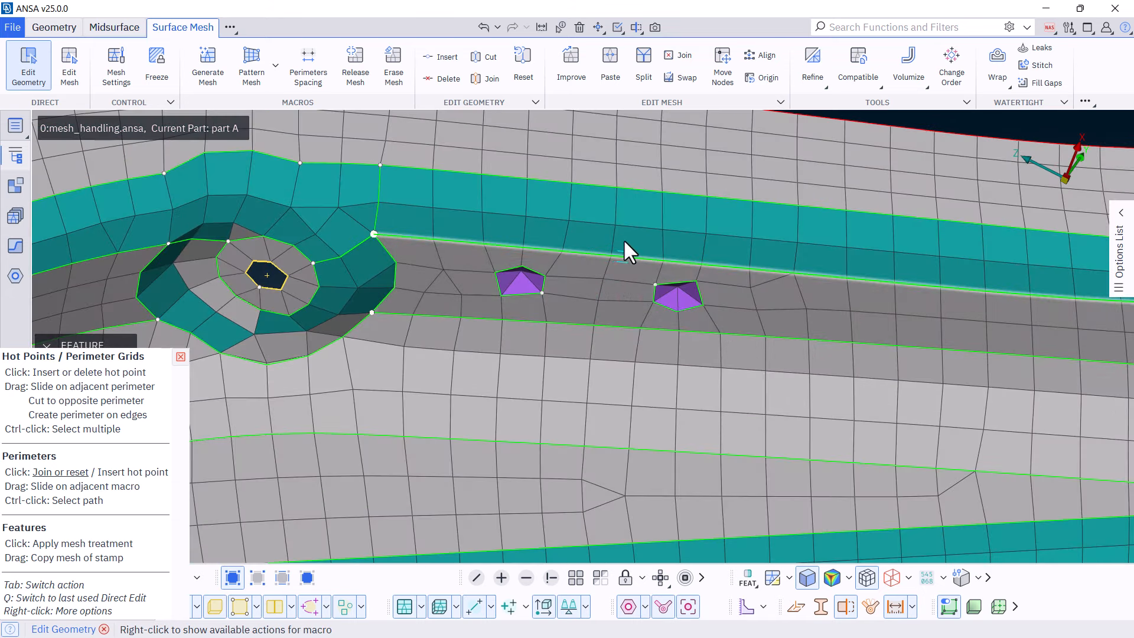
pyautogui.keyDown('ctrl'); pyautogui.moveTo(622, 241); pyautogui.dragTo(598, 344, button='middle'); pyautogui.keyUp('ctrl')
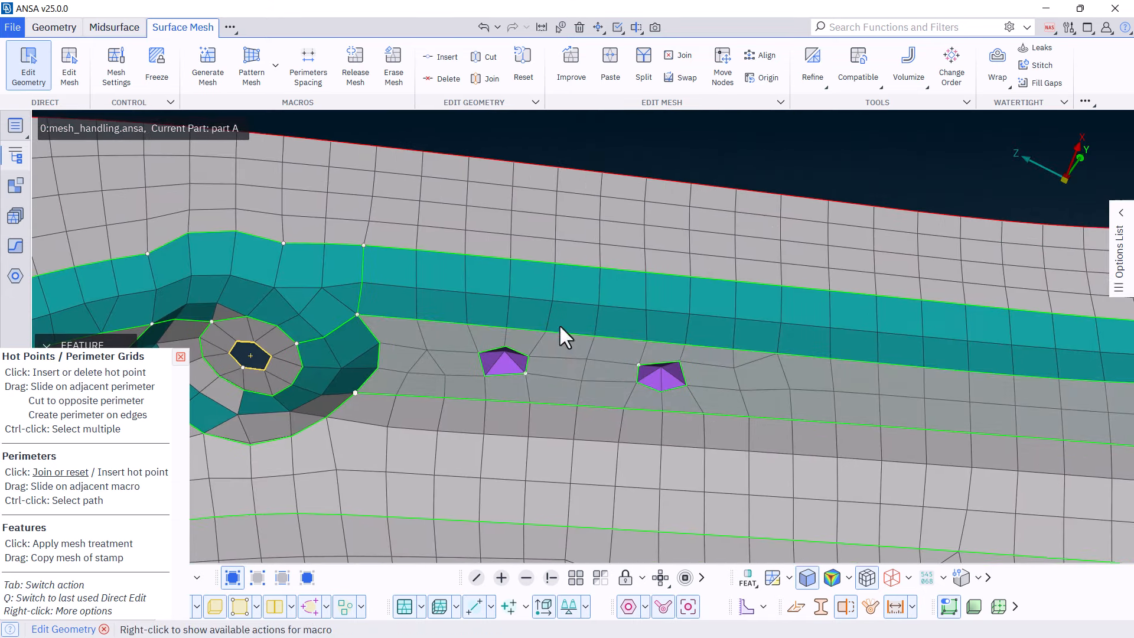
pyautogui.press('Escape')
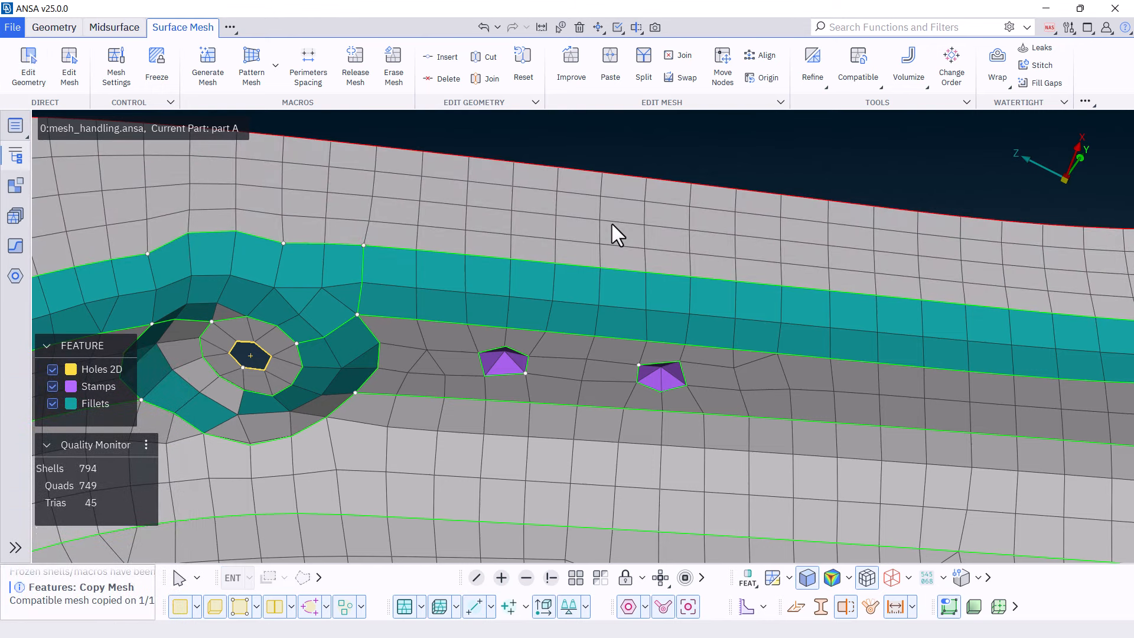
pyautogui.click(65, 59)
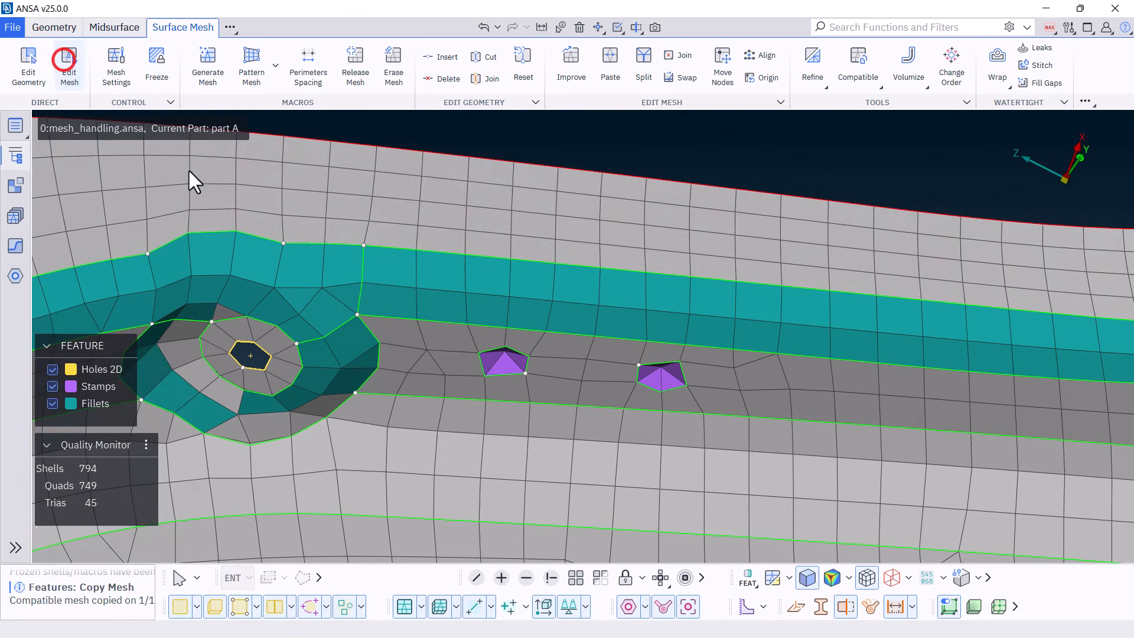
pyautogui.keyDown('ctrl'); pyautogui.click(867, 359); pyautogui.keyUp('ctrl')
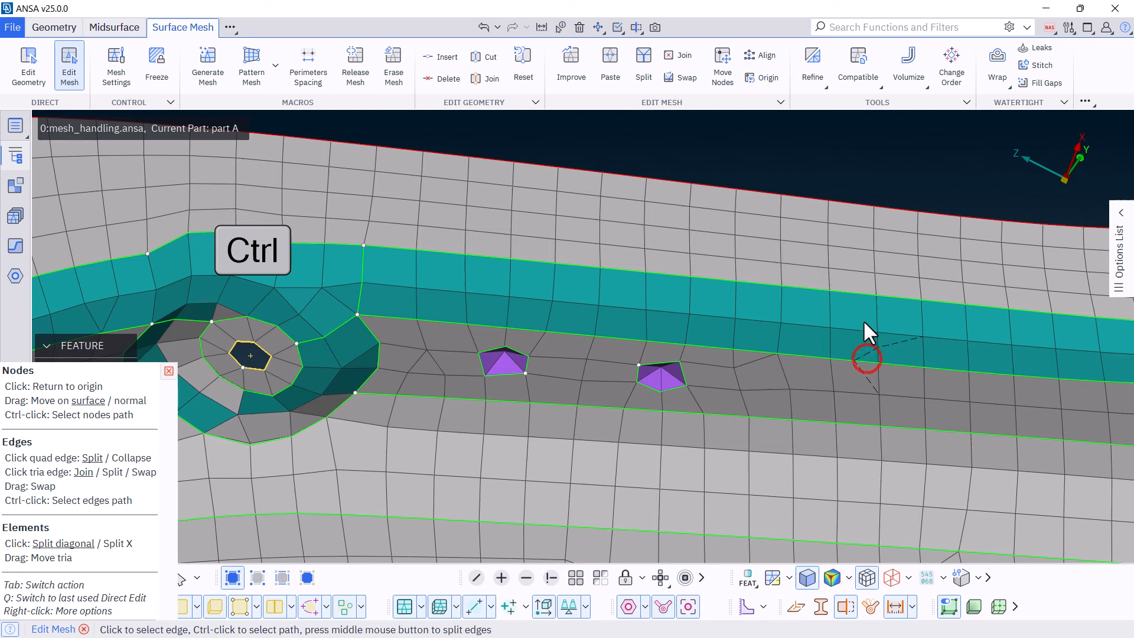
pyautogui.keyDown('ctrl'); pyautogui.click(862, 205); pyautogui.keyUp('ctrl')
pyautogui.click(862, 204)
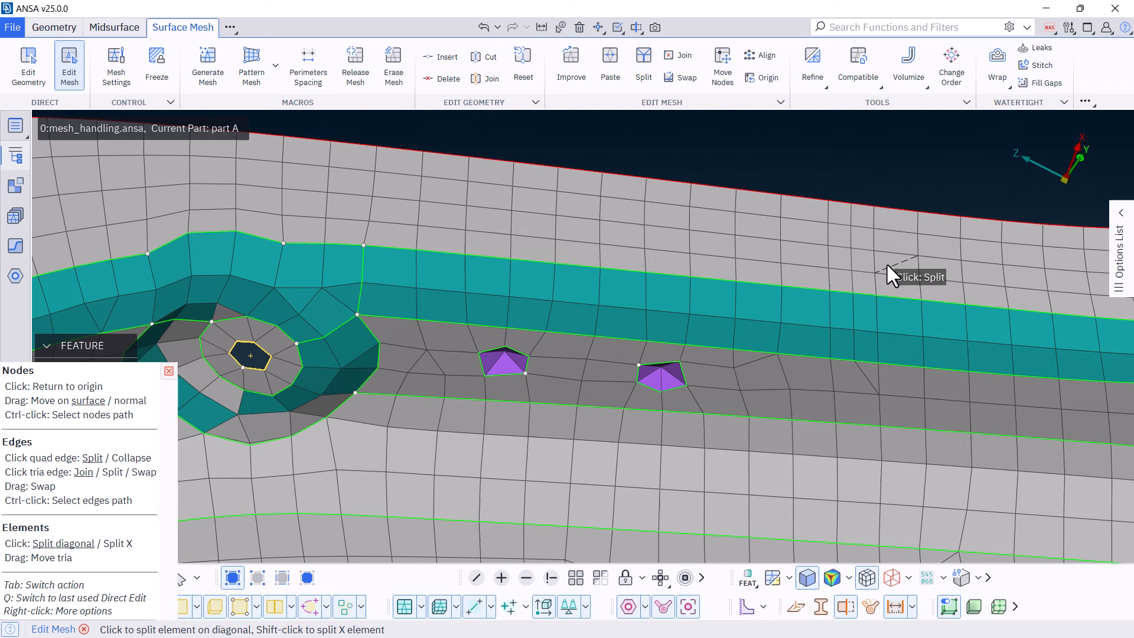
# Step: Smooth the mesh around the newly split element column and the stamps with the Mesh Brush
pyautogui.press('b')
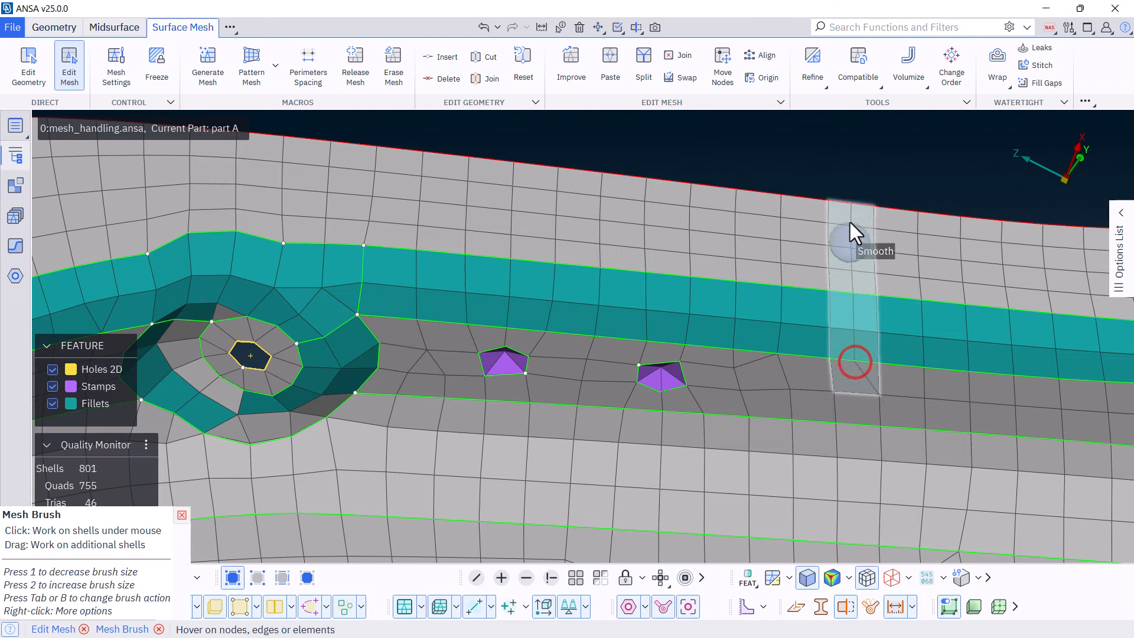
pyautogui.moveTo(750, 381)
pyautogui.mouseDown()
pyautogui.moveTo(972, 405)
pyautogui.moveTo(764, 403)
pyautogui.moveTo(763, 418)
pyautogui.mouseUp()
pyautogui.moveTo(432, 336)
pyautogui.mouseDown()
pyautogui.moveTo(438, 371)
pyautogui.moveTo(566, 375)
pyautogui.moveTo(556, 338)
pyautogui.mouseUp()
# Step: Unfreeze the lower flange macro with the four holes in Edit Geometry
pyautogui.click(66, 71)
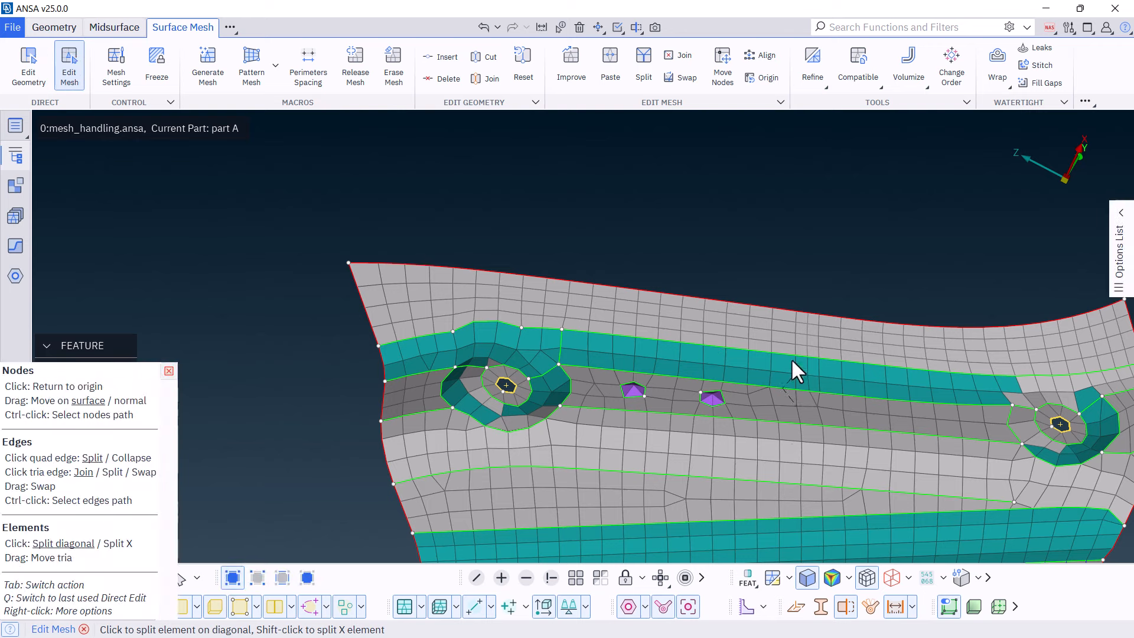
pyautogui.keyDown('ctrl'); pyautogui.moveTo(832, 339); pyautogui.dragTo(859, 219, button='middle'); pyautogui.keyUp('ctrl')
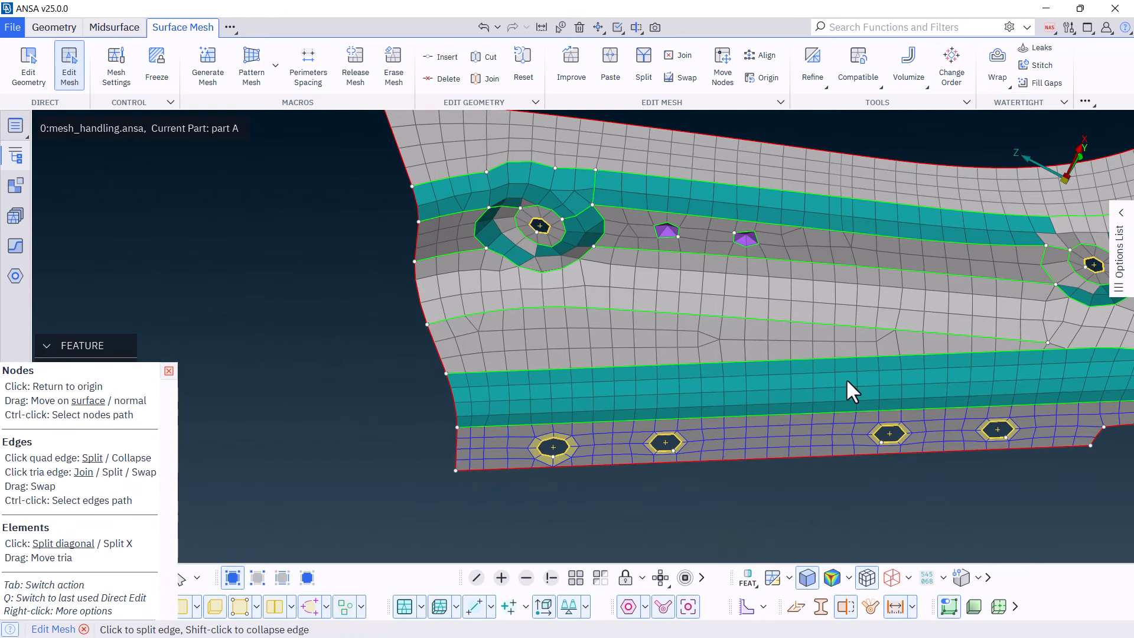
pyautogui.click(32, 76)
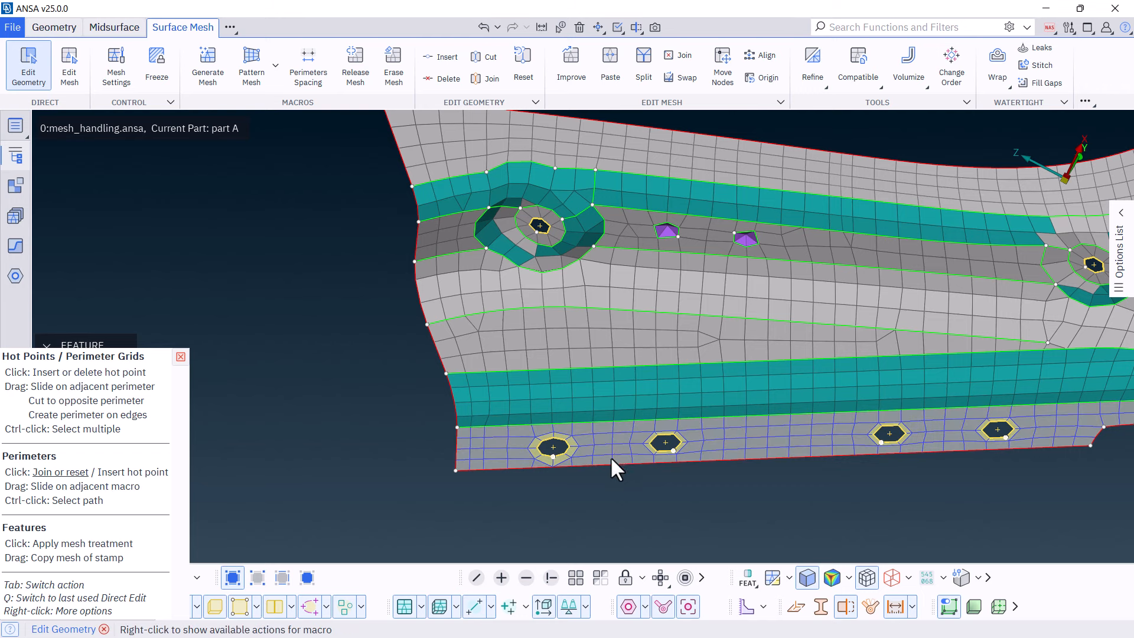
pyautogui.press('f')
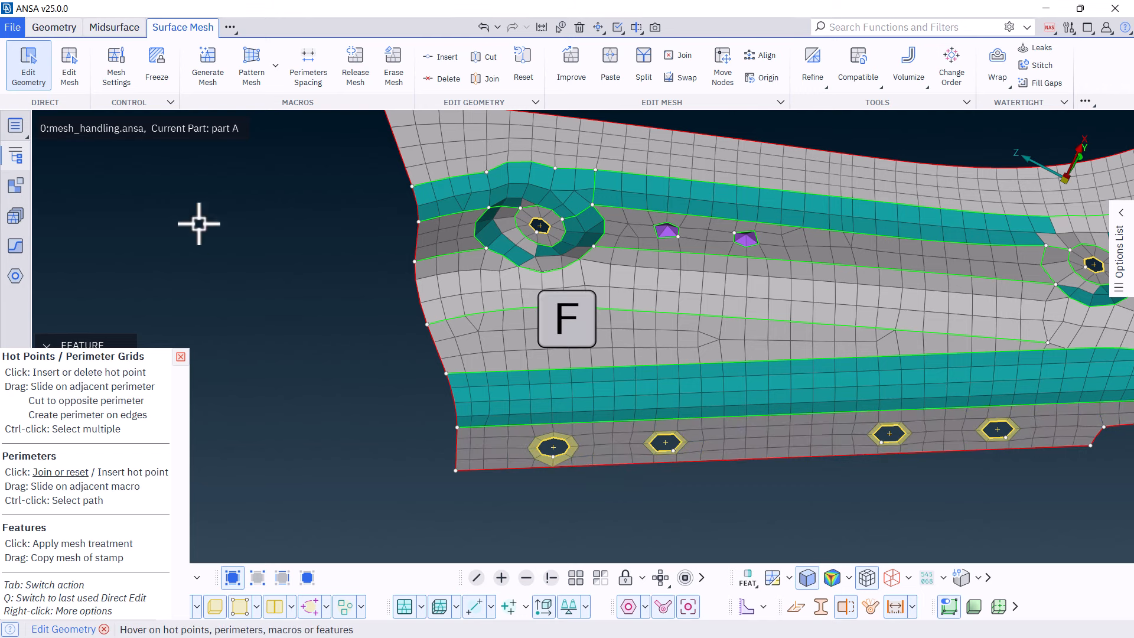
# Step: Move the tria below the wide end's embossed hole and the one beyond the stamps to the lower flange edge, and the one before the stamps to the upper edge
pyautogui.click(69, 63)
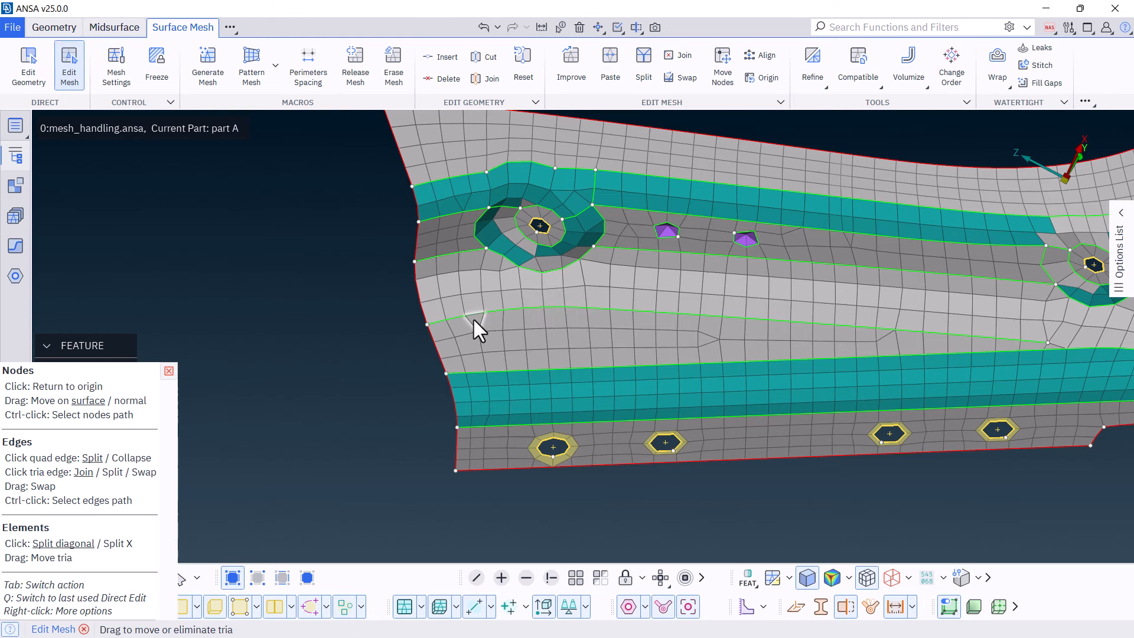
pyautogui.moveTo(473, 317); pyautogui.dragTo(496, 466)
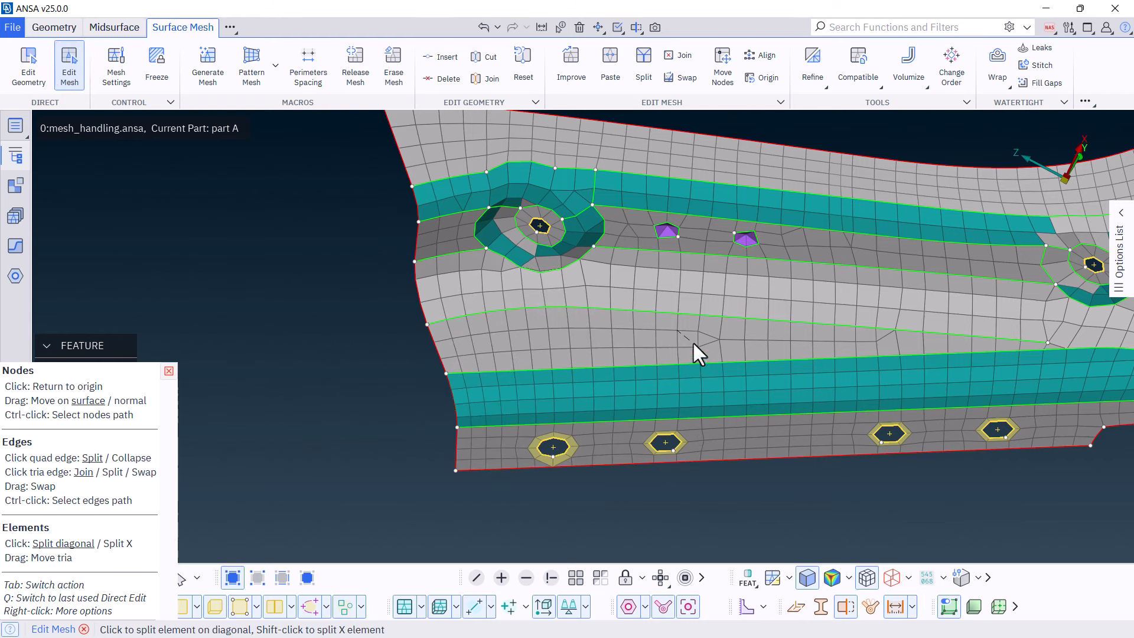
pyautogui.moveTo(693, 341); pyautogui.dragTo(677, 371, button='middle')
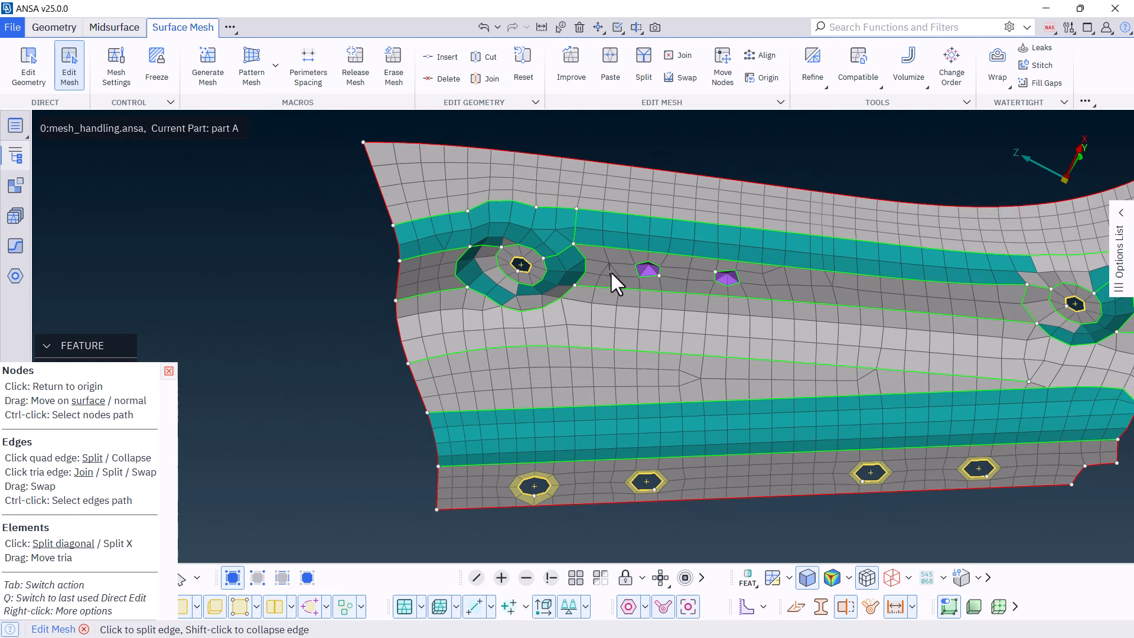
pyautogui.moveTo(611, 271); pyautogui.dragTo(624, 166)
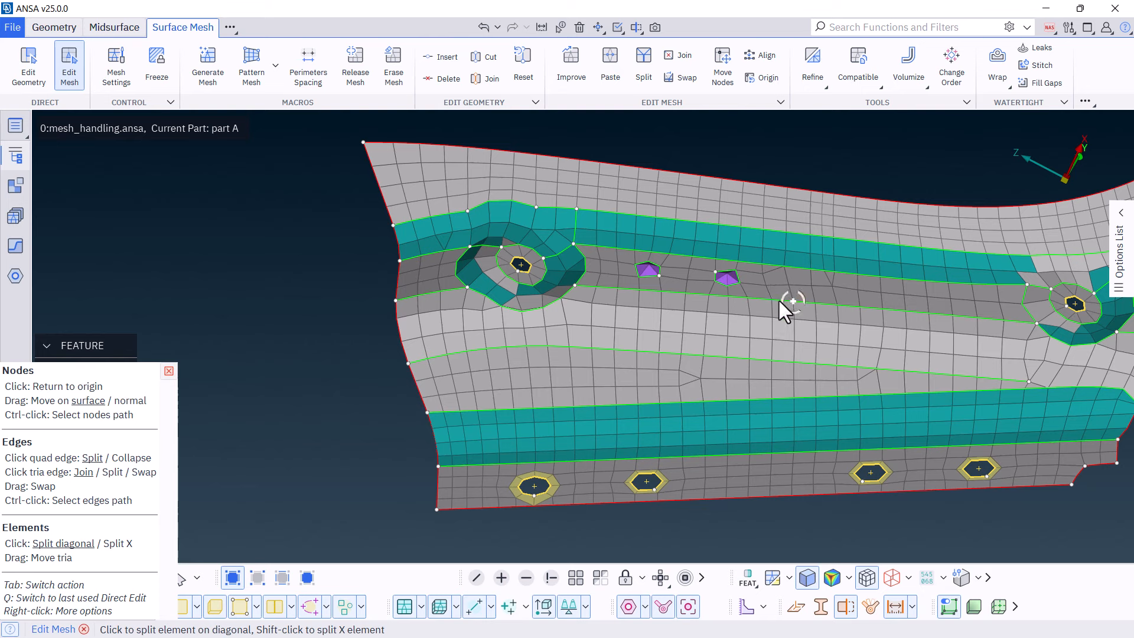
pyautogui.moveTo(778, 299); pyautogui.dragTo(722, 306, button='middle')
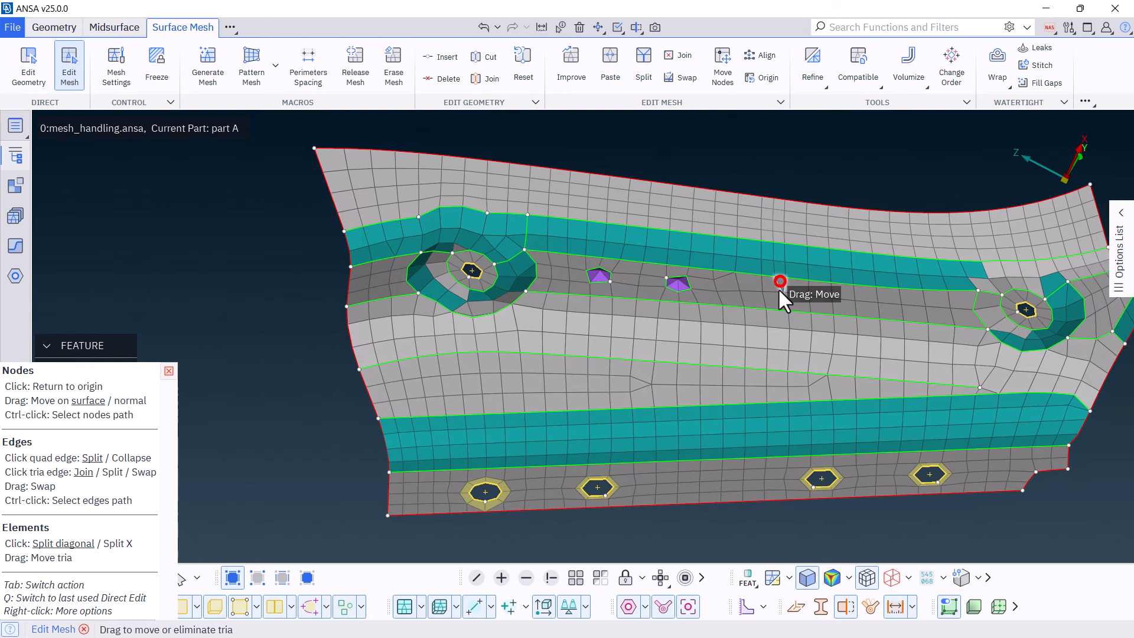
pyautogui.moveTo(779, 289); pyautogui.dragTo(797, 496)
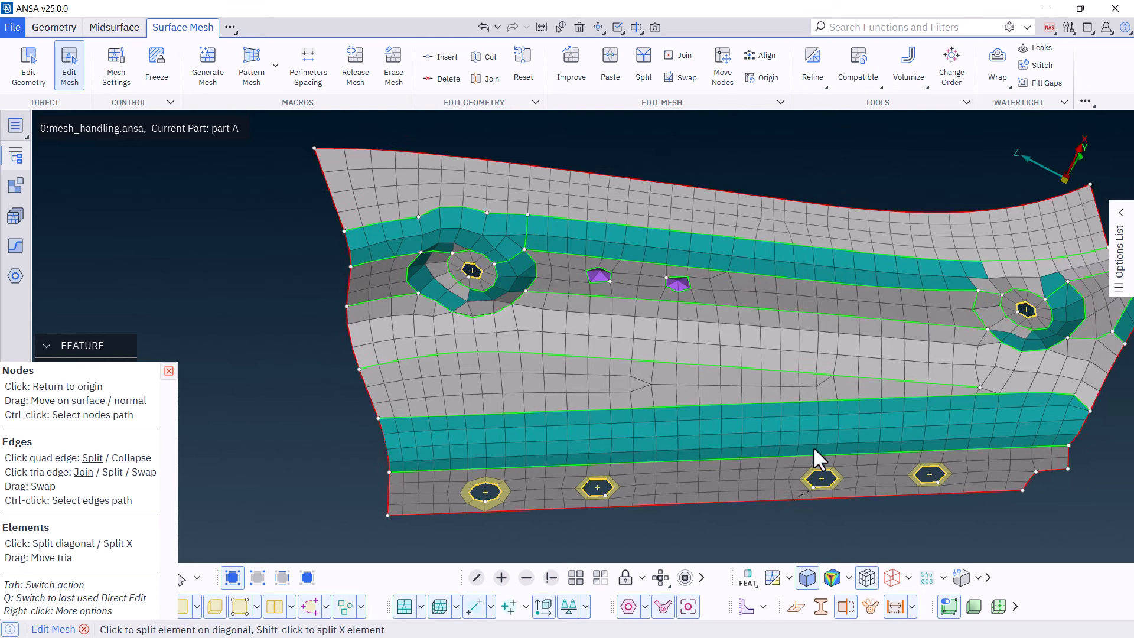
# Step: Smooth the mesh of the strip beyond the stamps with the Mesh Brush
pyautogui.keyDown('ctrl'); pyautogui.moveTo(747, 292); pyautogui.dragTo(750, 282); pyautogui.keyUp('ctrl')
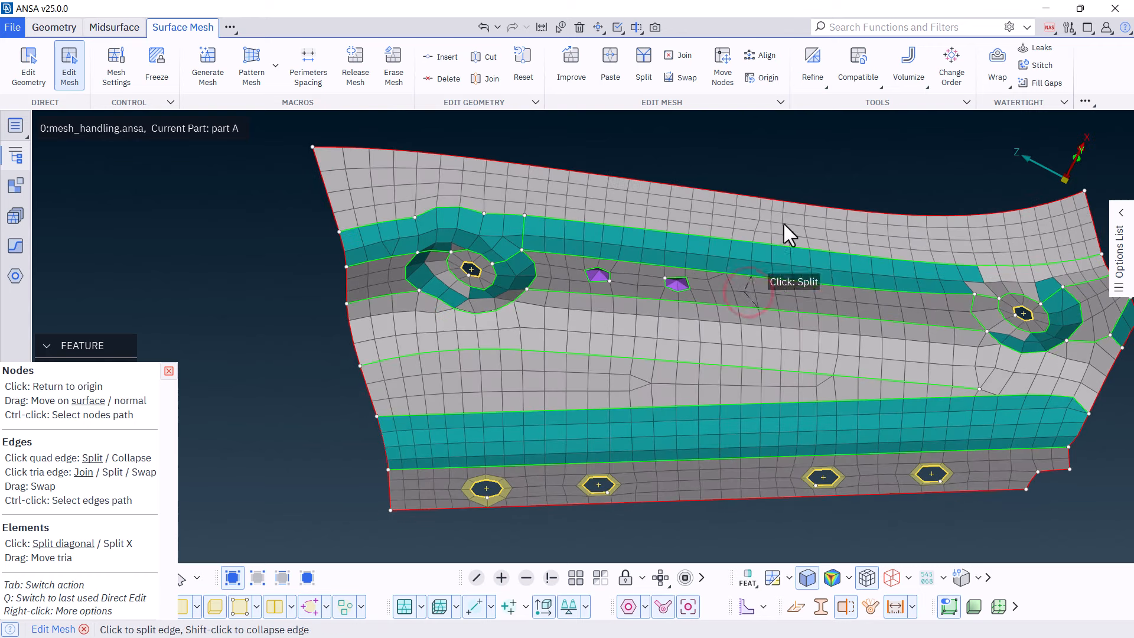
pyautogui.press('b')
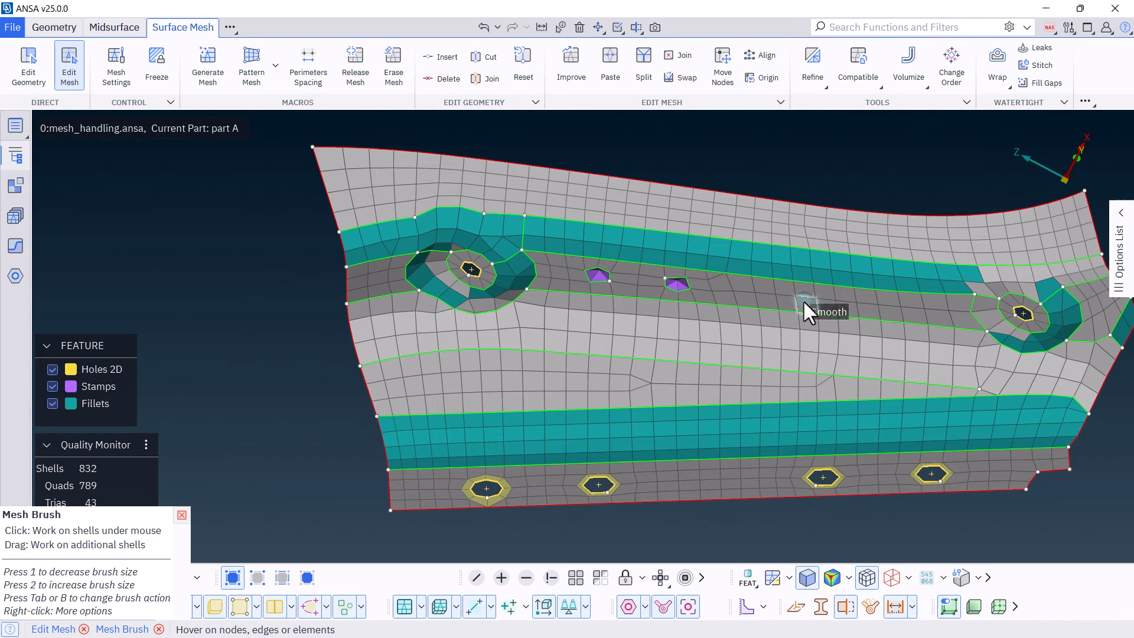
pyautogui.middleClick(722, 296)
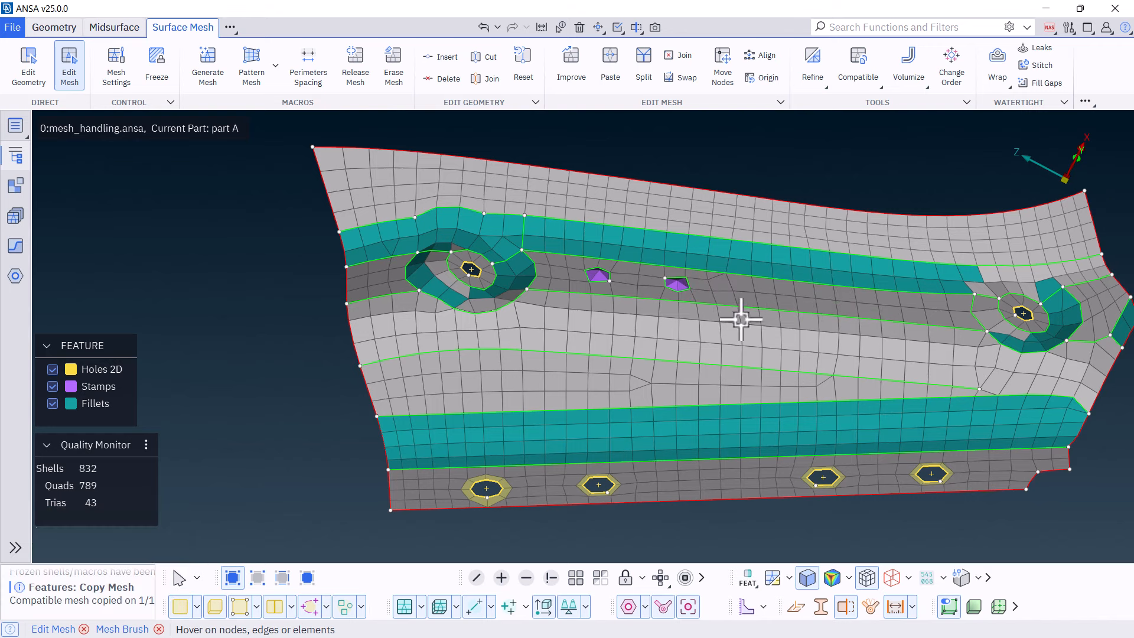
pyautogui.keyDown('ctrl'); pyautogui.moveTo(869, 377); pyautogui.dragTo(693, 352, button='middle'); pyautogui.keyUp('ctrl')
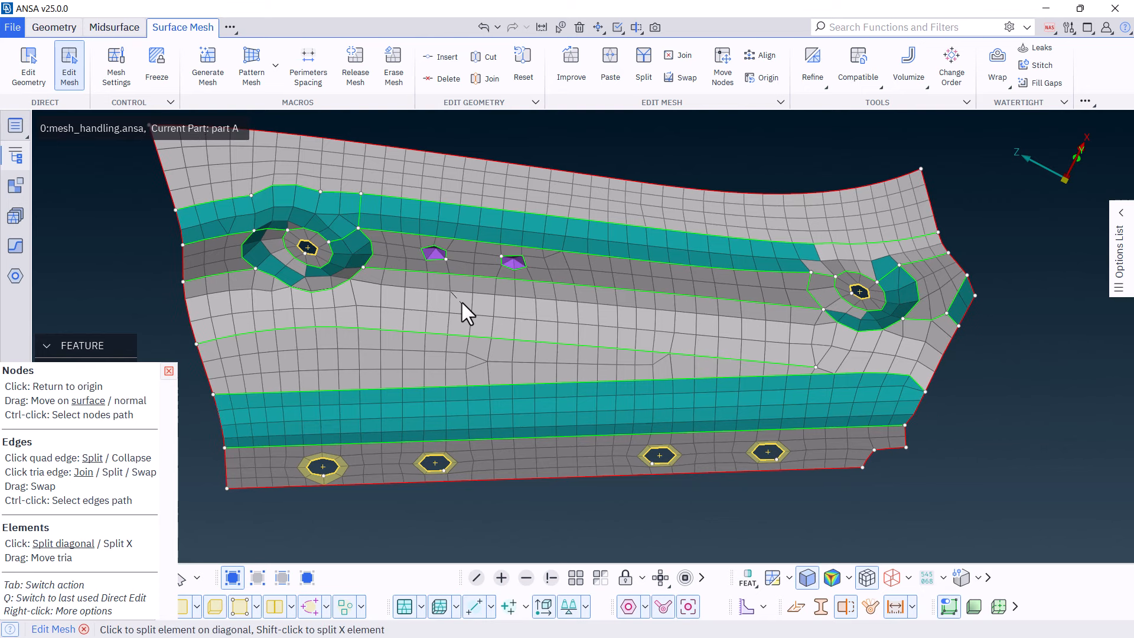
# Step: Delete the hot point at the narrow end of the tapering perimeter above the lower fillet and switch the draw mode to PID
pyautogui.click(28, 65)
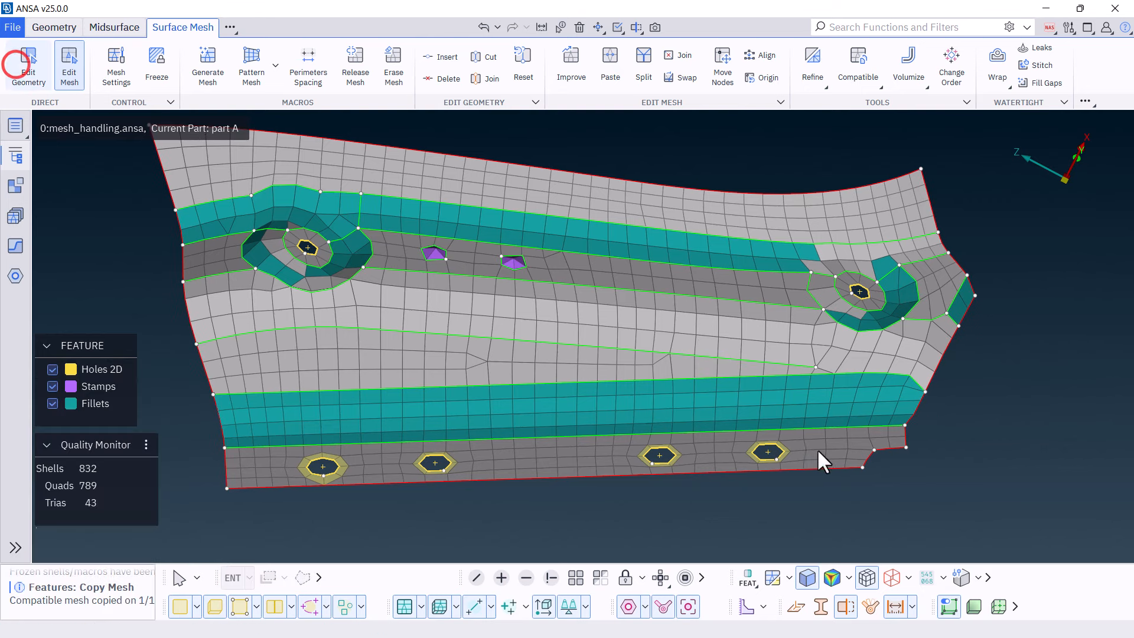
pyautogui.click(822, 366)
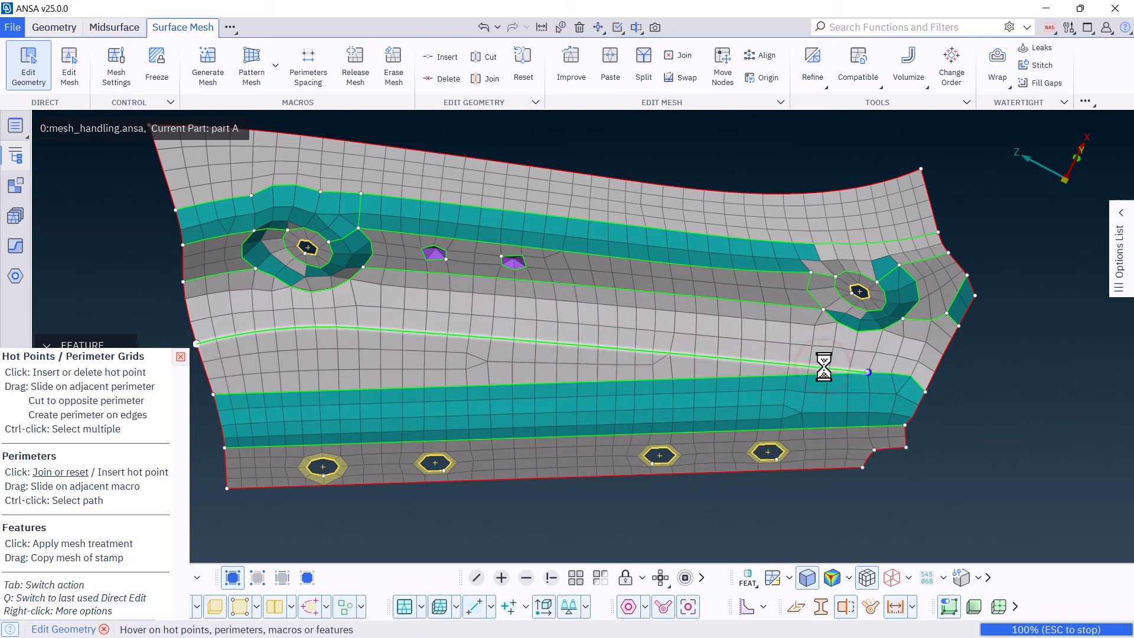
pyautogui.click(69, 77)
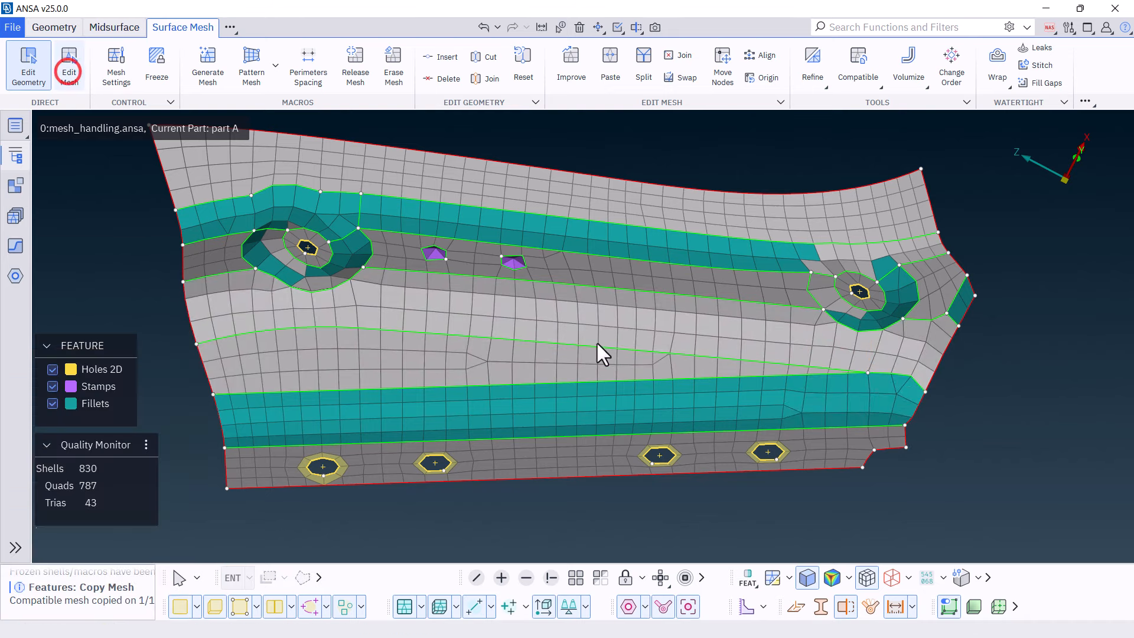
pyautogui.click(748, 577)
pyautogui.click(762, 500)
# Step: Move the trias in the lower fillet, the wide end of the tapered strip and beside the wide end's embossed hole to the part's free edges
pyautogui.keyDown('ctrl'); pyautogui.moveTo(683, 372); pyautogui.dragTo(658, 377); pyautogui.keyUp('ctrl')
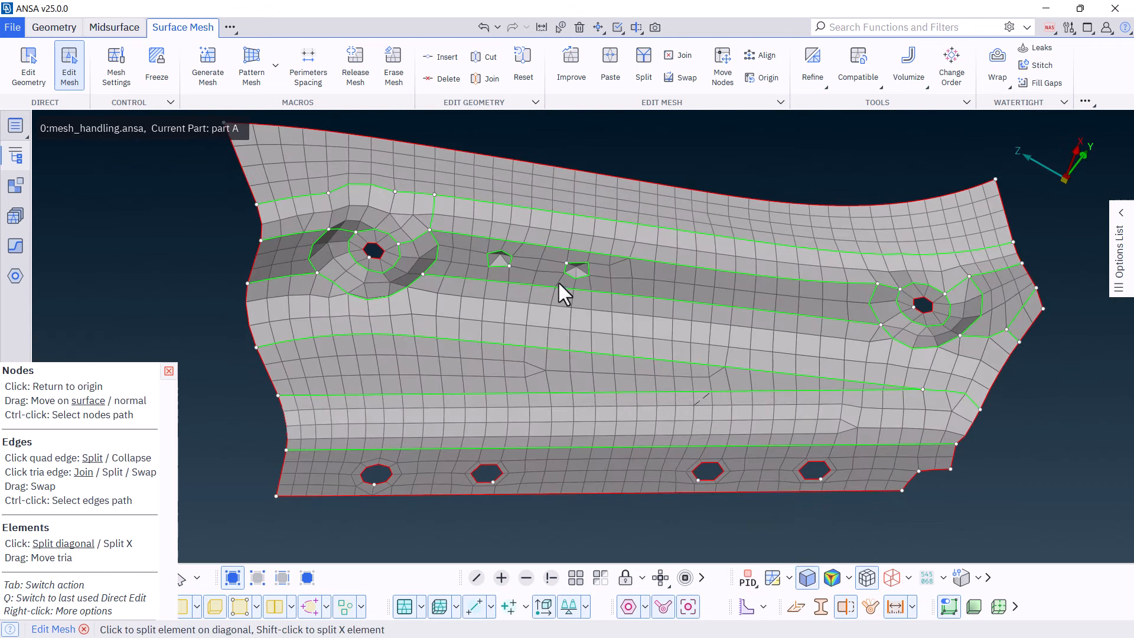
pyautogui.click(61, 77)
pyautogui.moveTo(843, 423); pyautogui.dragTo(928, 469)
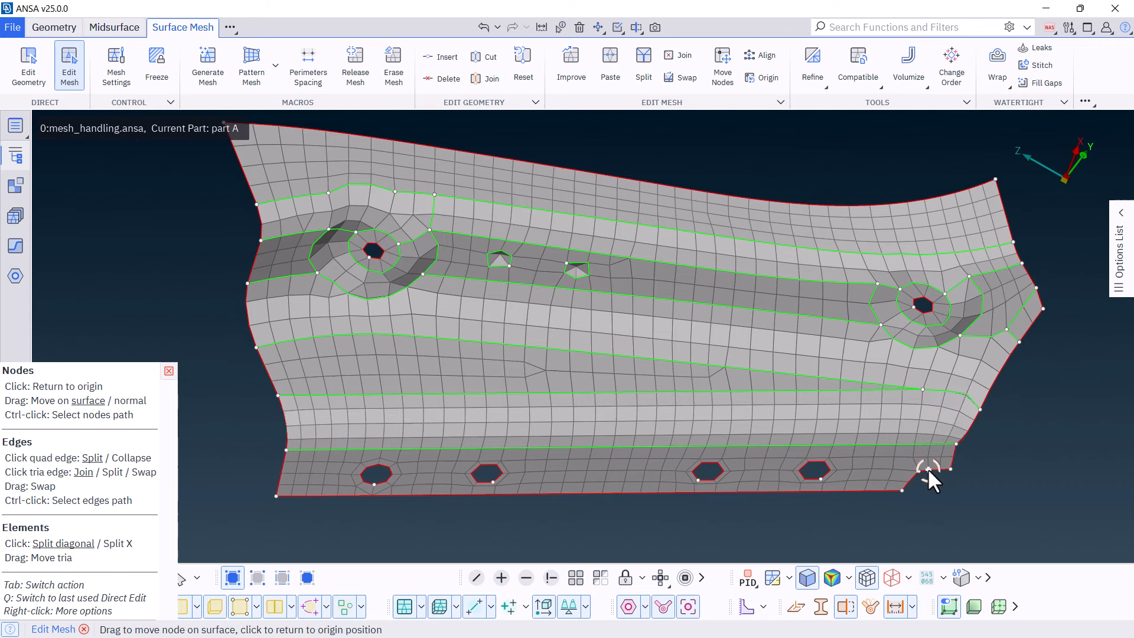
pyautogui.moveTo(739, 370)
pyautogui.keyDown('ctrl'); pyautogui.mouseDown()
pyautogui.moveTo(759, 364)
pyautogui.moveTo(758, 346)
pyautogui.moveTo(758, 378)
pyautogui.mouseUp(); pyautogui.keyUp('ctrl')
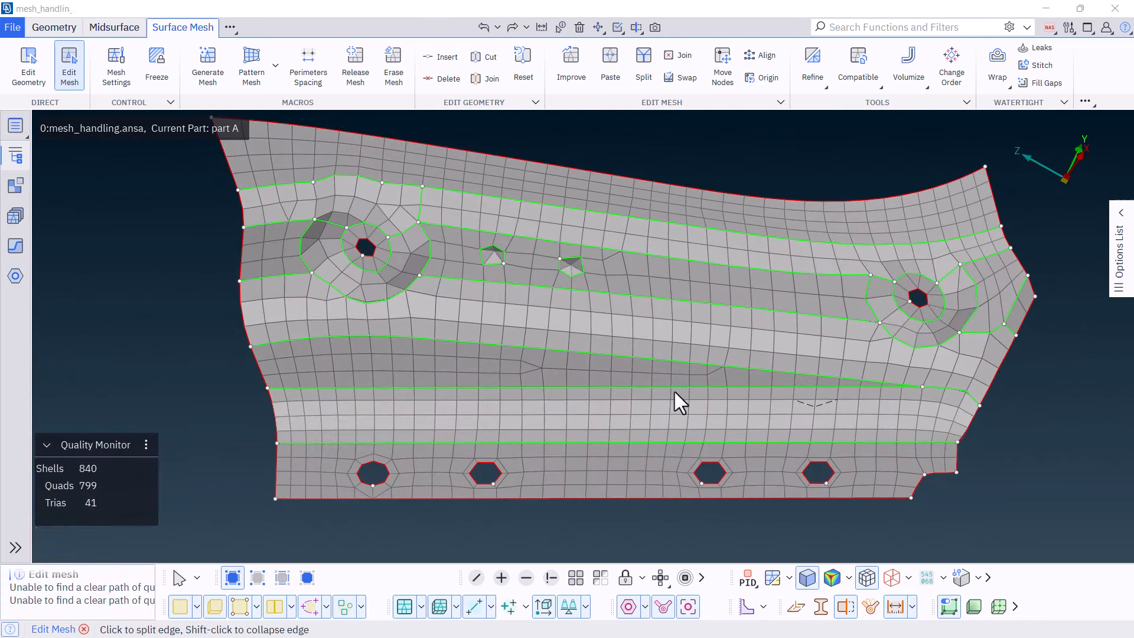
pyautogui.moveTo(525, 366); pyautogui.dragTo(264, 367)
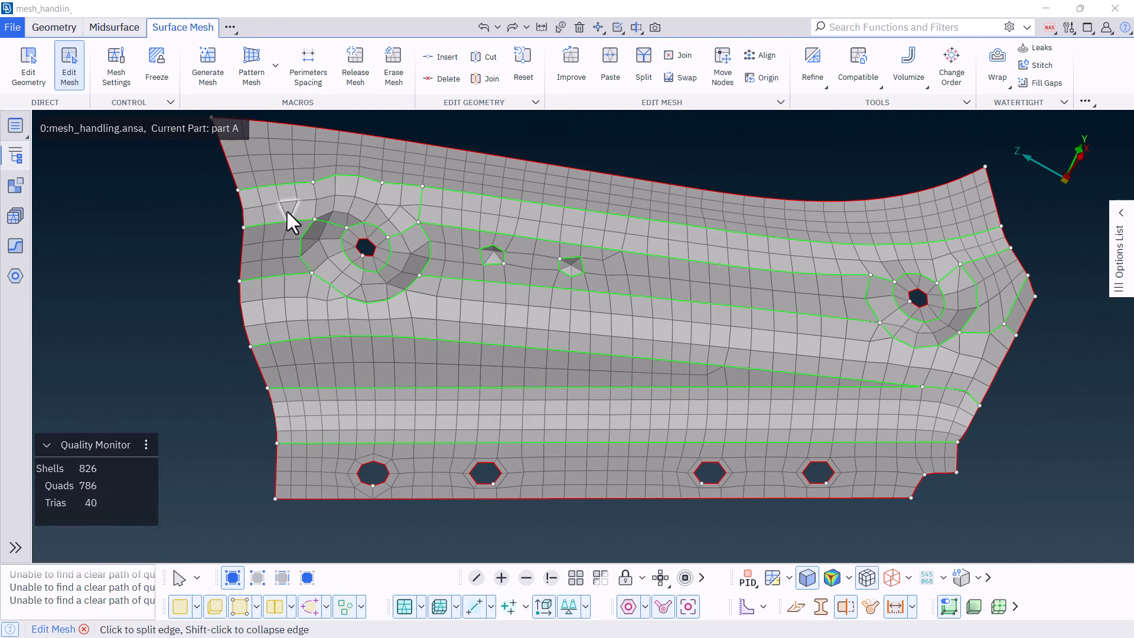
pyautogui.moveTo(288, 219); pyautogui.dragTo(296, 491)
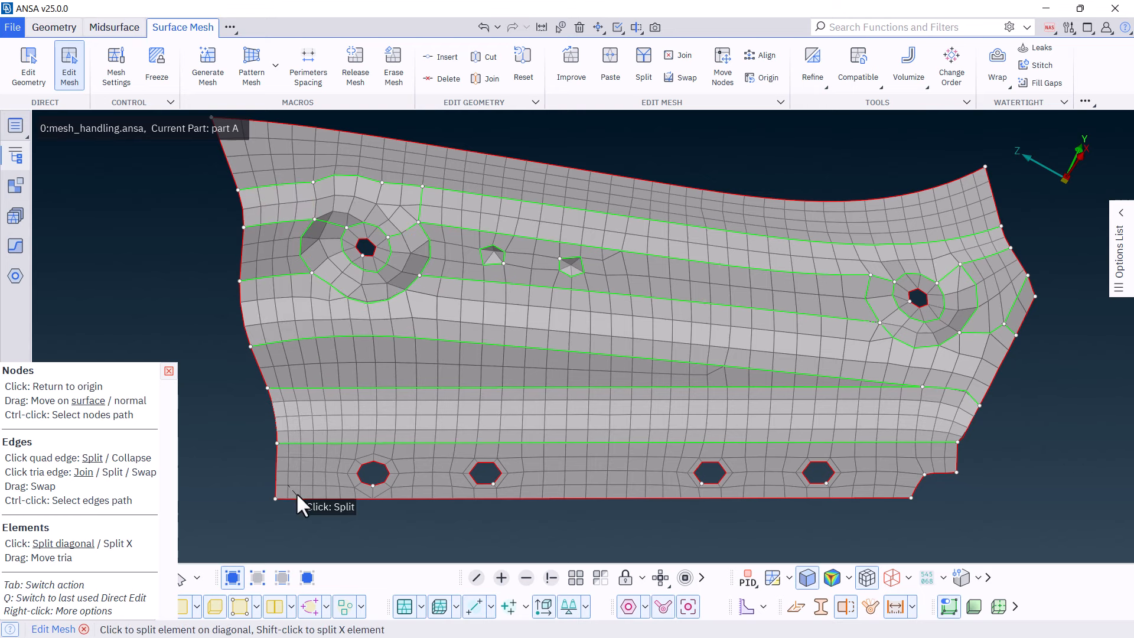